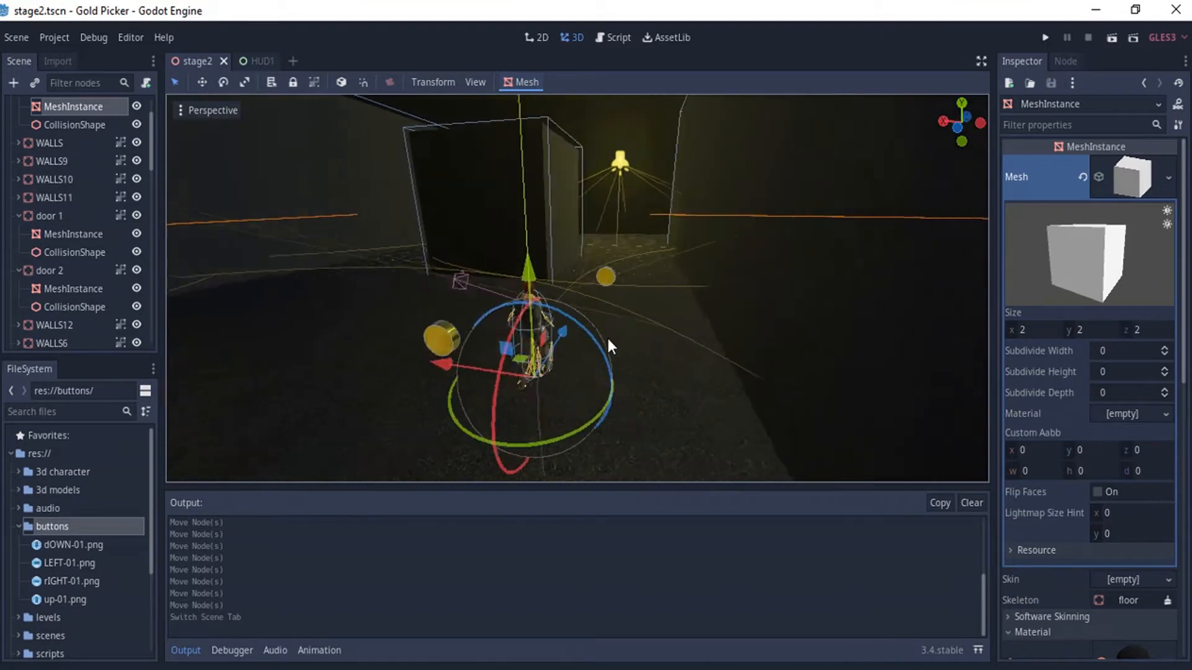
scroll(606, 343, up, 3)
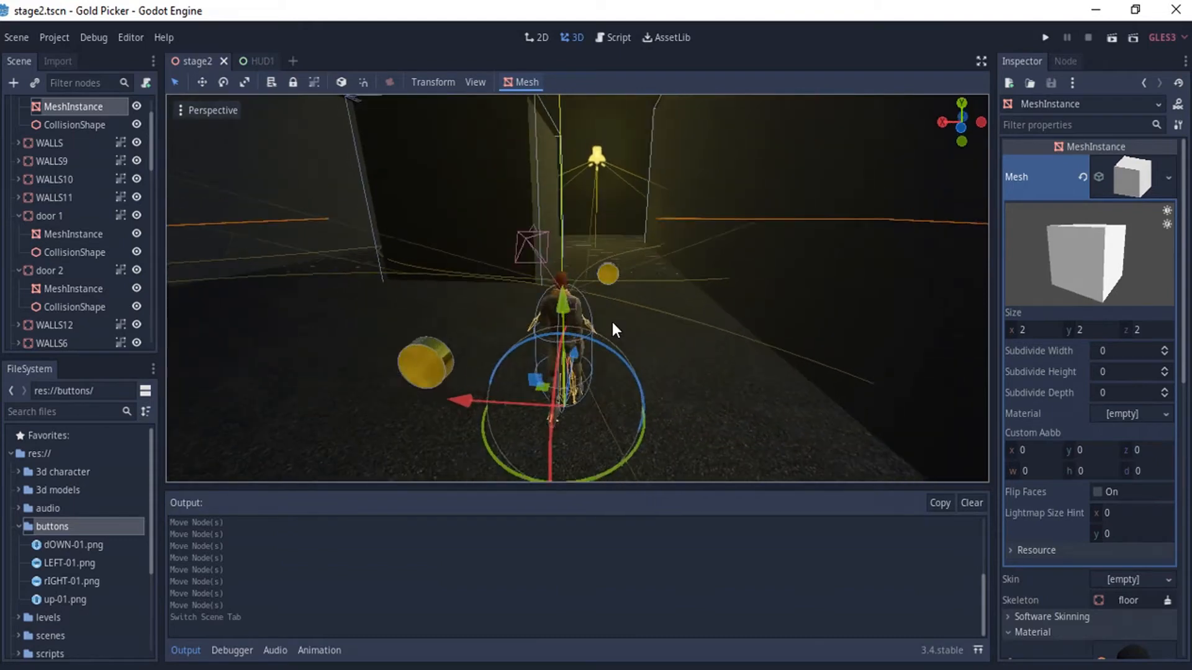
scroll(606, 295, up, 5)
scroll(605, 307, down, 4)
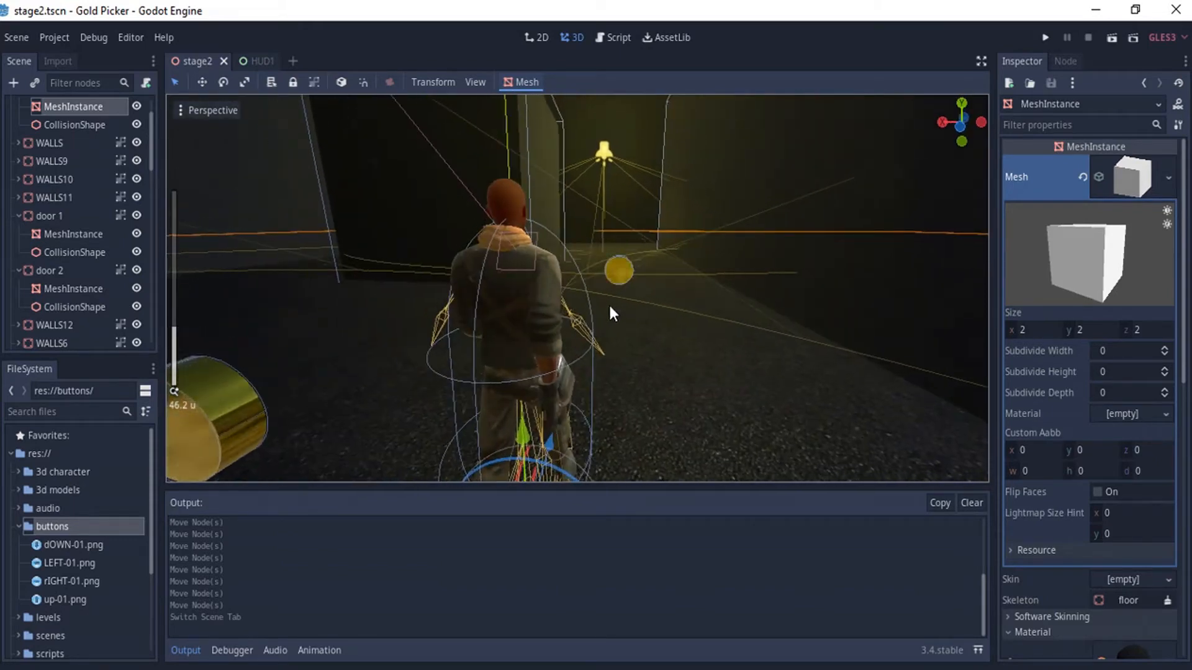
middle_drag(298, 96, 512, 270)
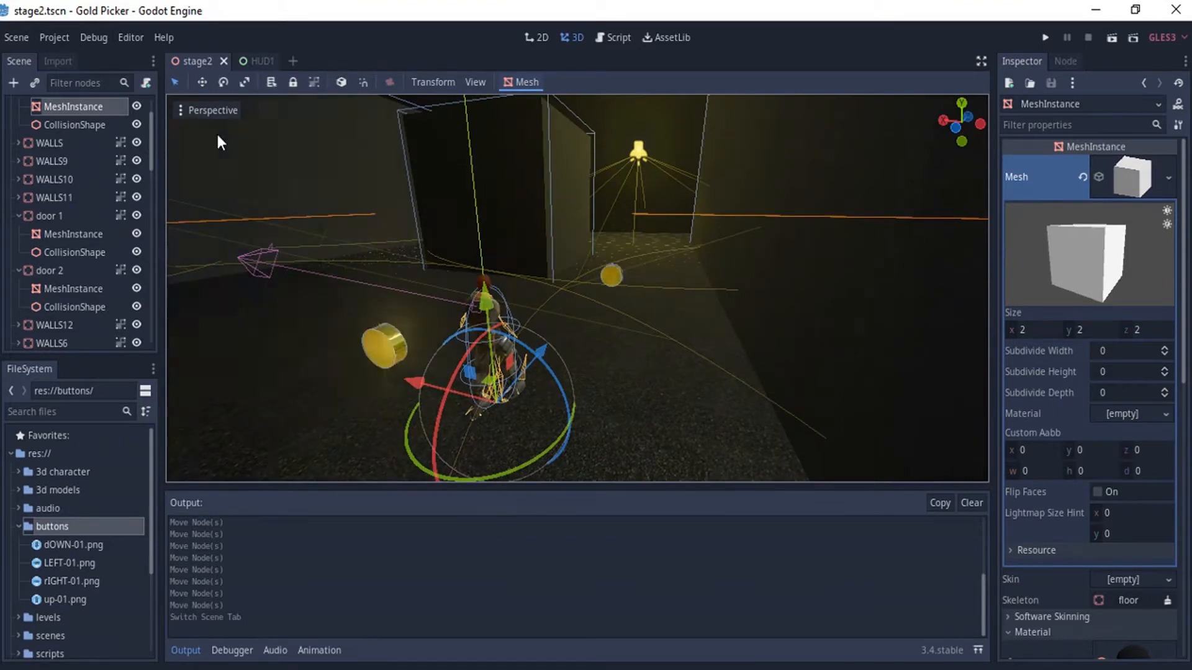
Step: Open the CharacterMotion visual script and shift the ui_up action nodes slightly within the movement graph
click(613, 39)
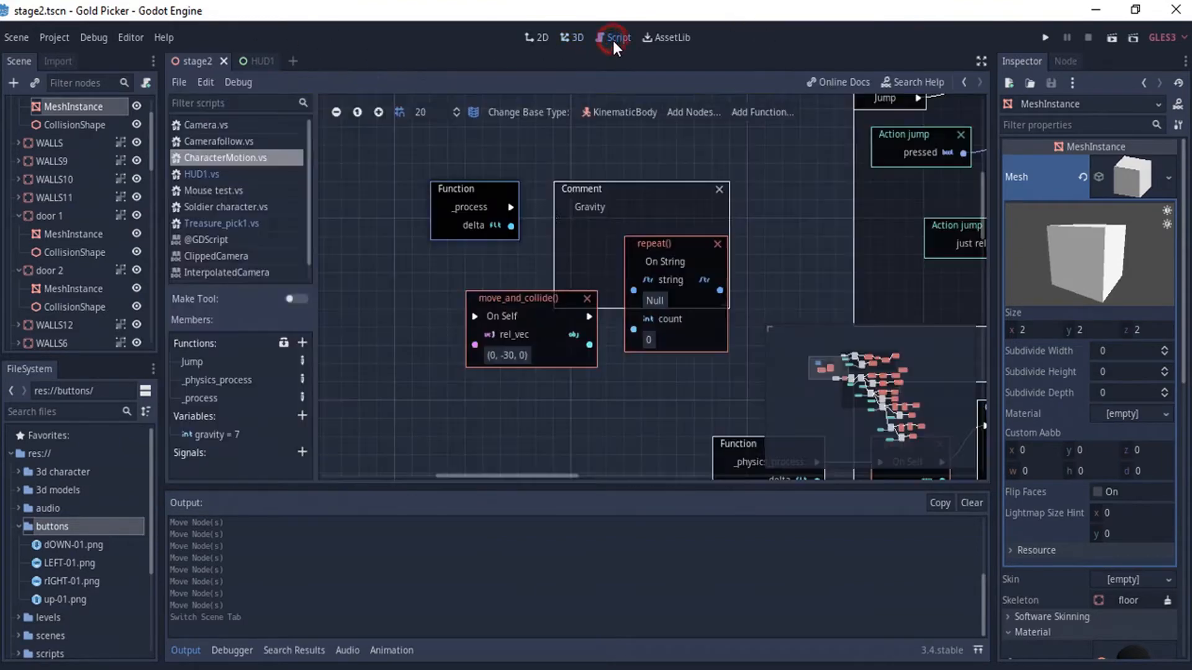
middle_drag(682, 362, 508, 155)
middle_drag(561, 248, 504, 284)
drag(575, 151, 612, 168)
middle_drag(651, 244, 612, 200)
drag(584, 217, 554, 247)
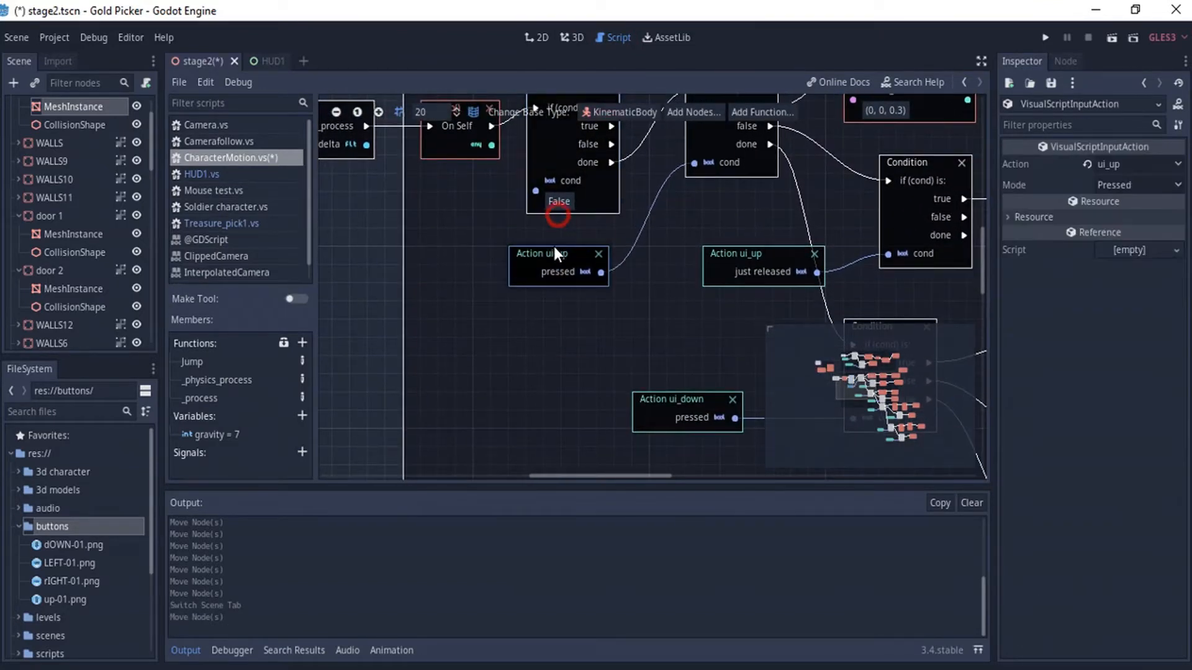
middle_drag(625, 206, 511, 262)
drag(619, 136, 619, 190)
middle_drag(660, 197, 616, 114)
drag(591, 245, 576, 262)
middle_drag(869, 229, 1074, 383)
middle_drag(627, 315, 752, 308)
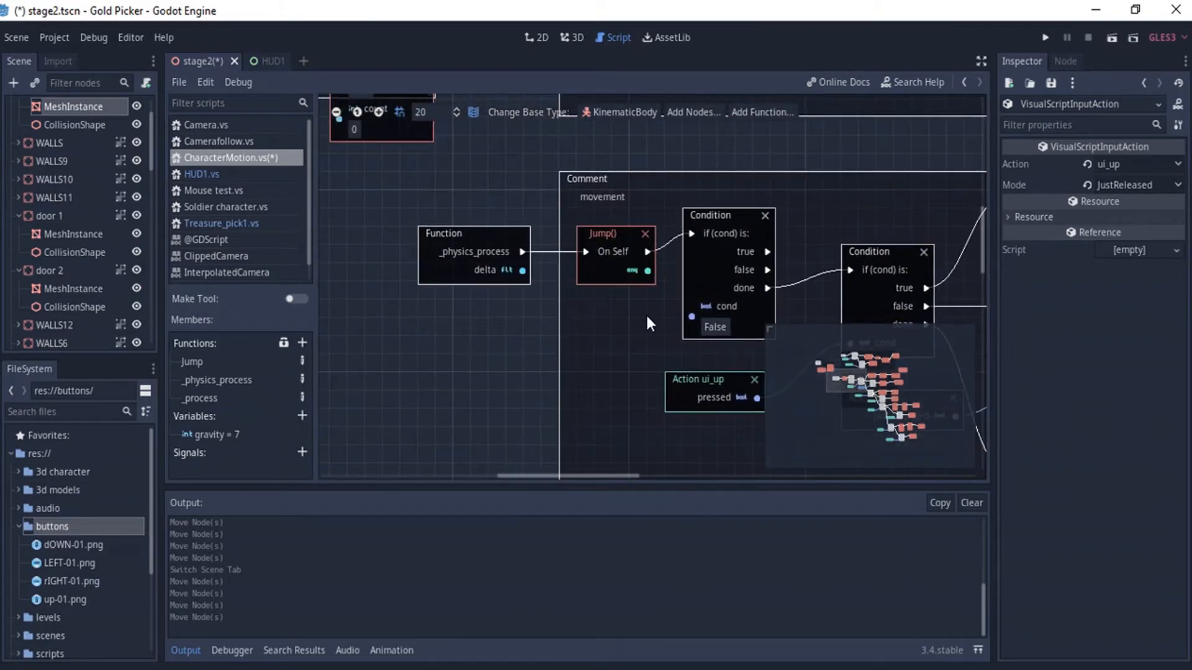
middle_drag(646, 316, 646, 288)
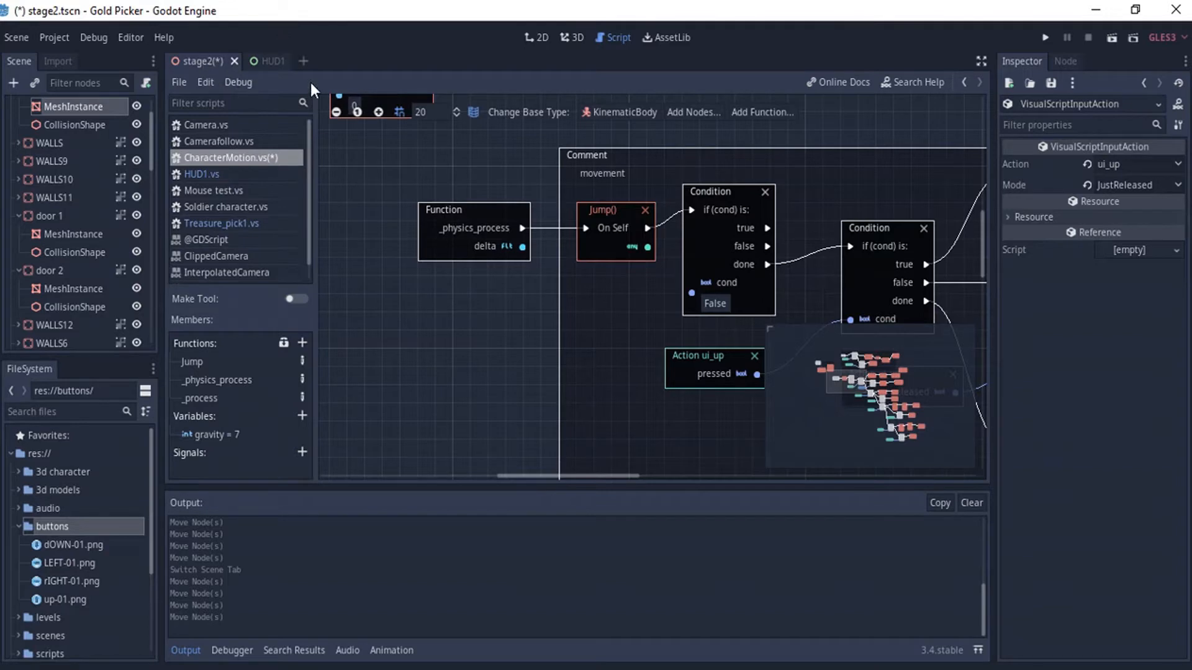
Step: Find the HUD's Control node in the stage2 scene tree and view the HUD1 scene
scroll(99, 222, down, 10)
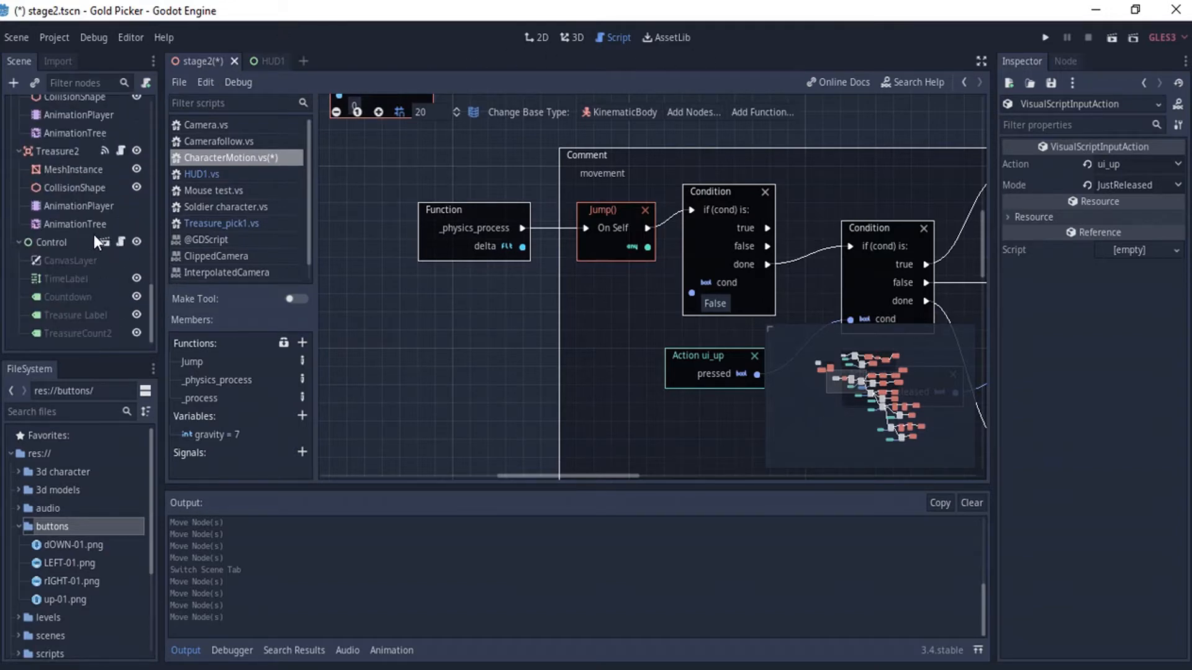
click(51, 244)
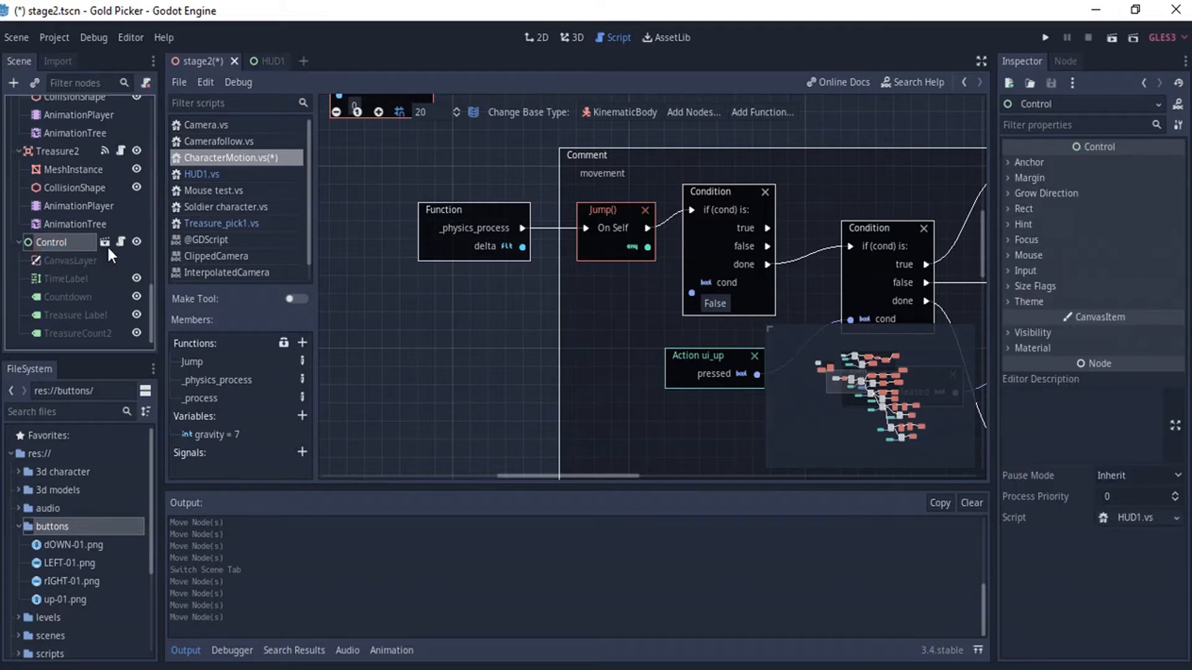
click(271, 64)
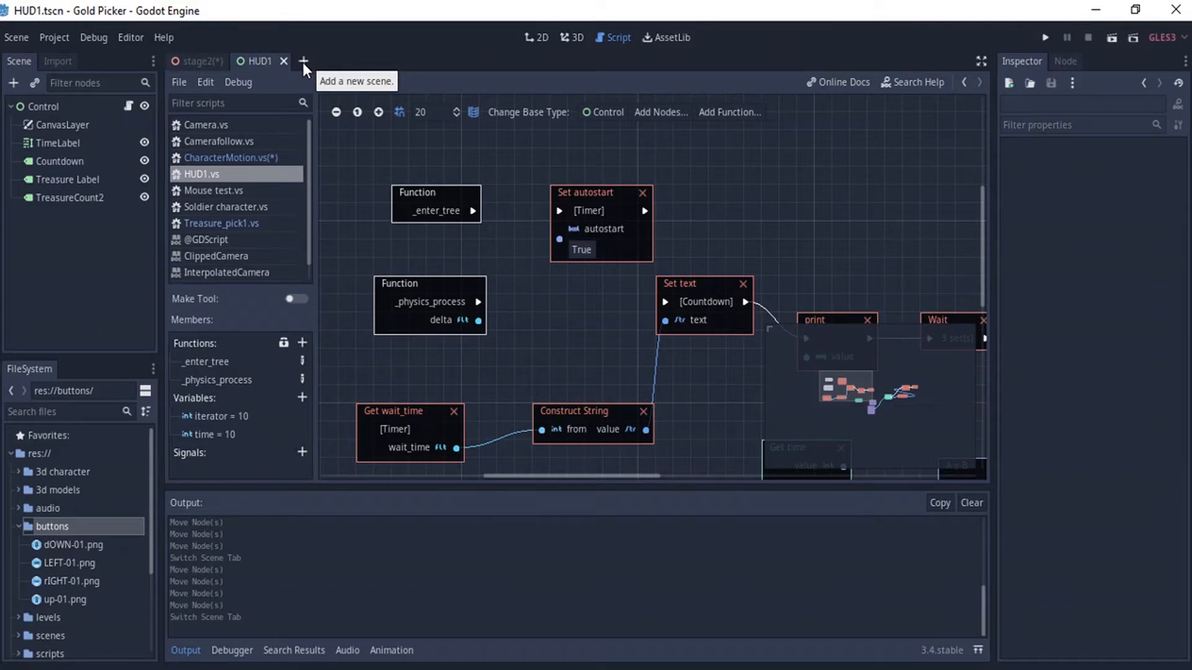
Step: Create a new scene with a Control node as its root
click(303, 62)
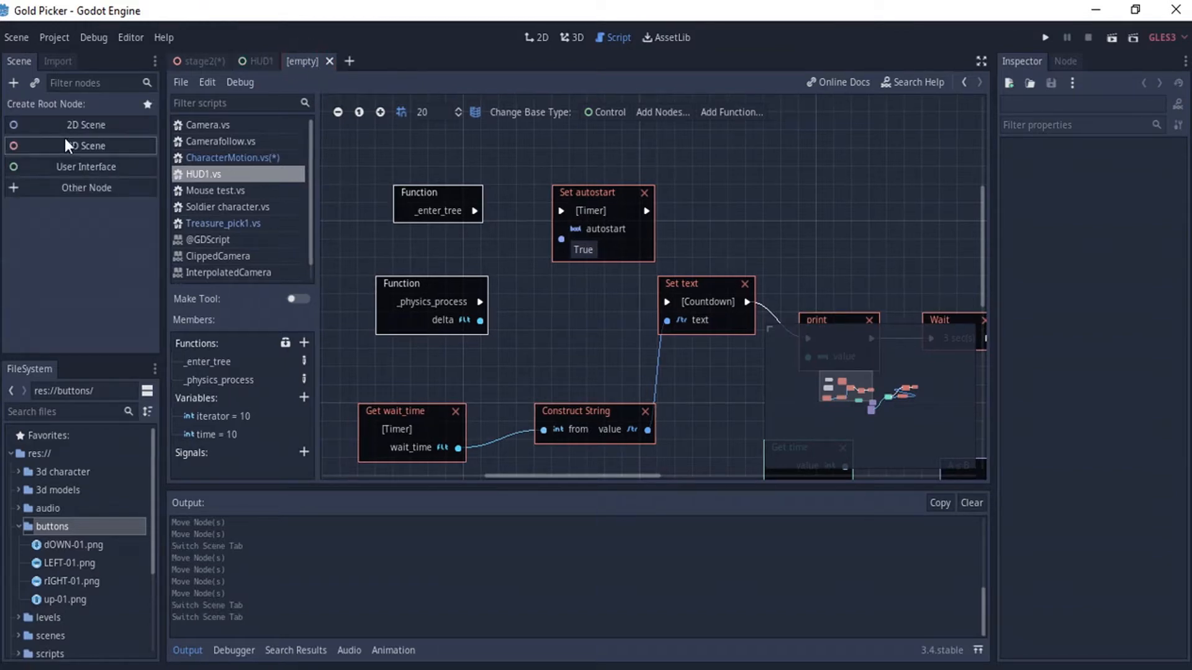
click(84, 186)
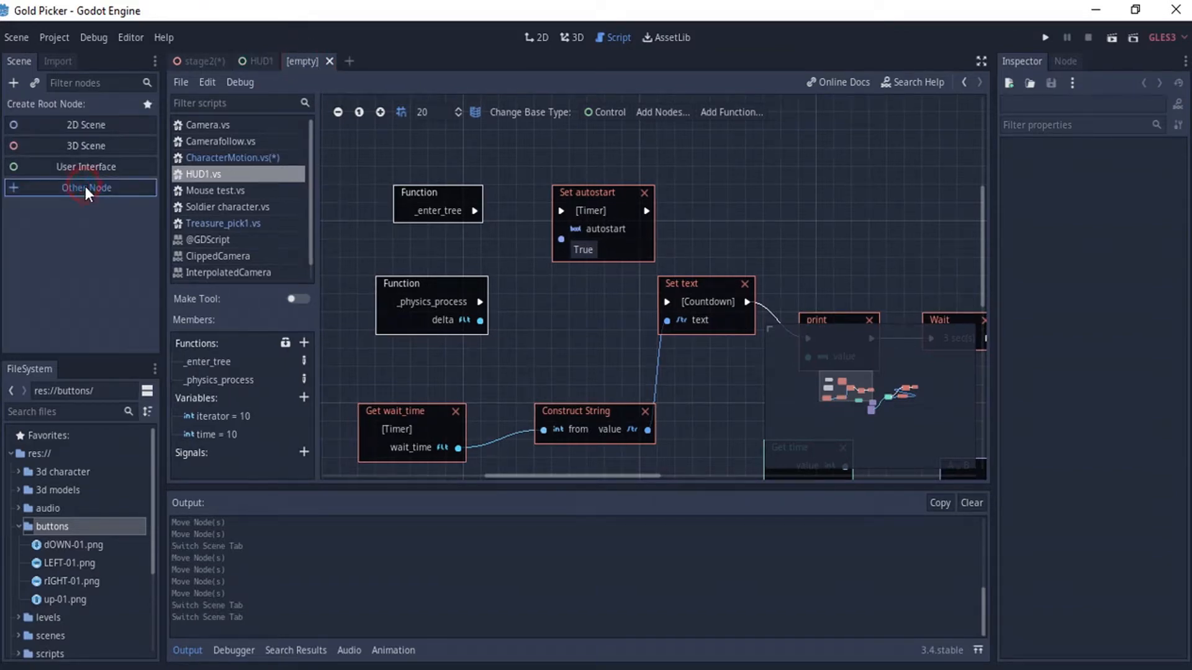
text(co)
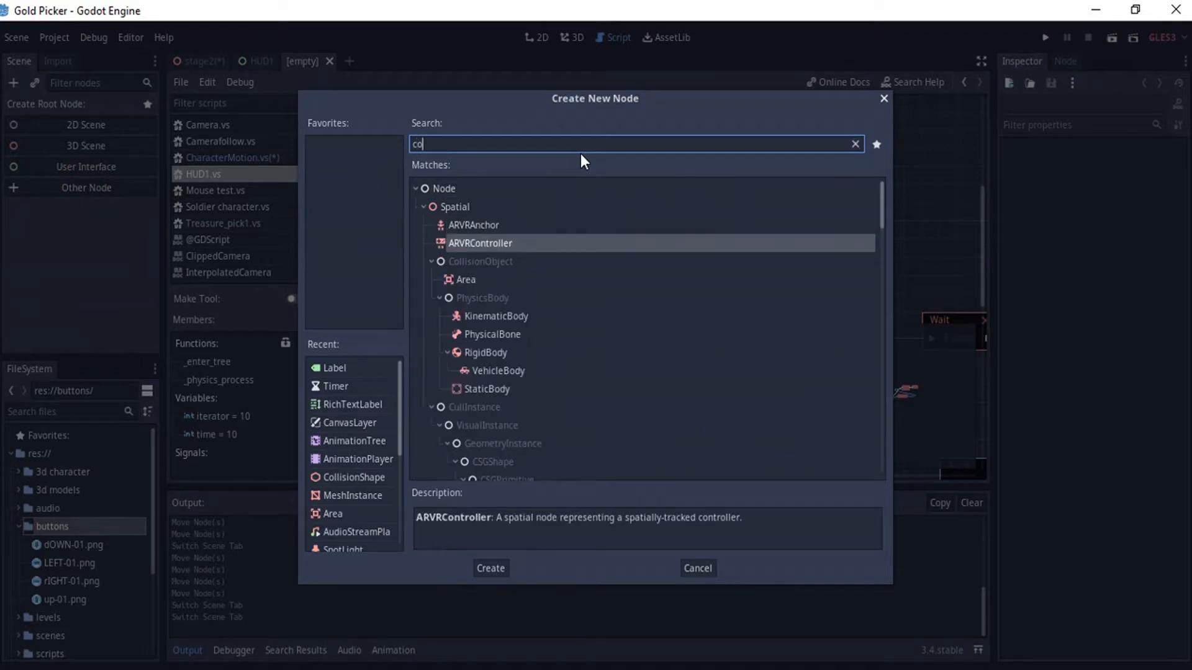
text(ntrol)
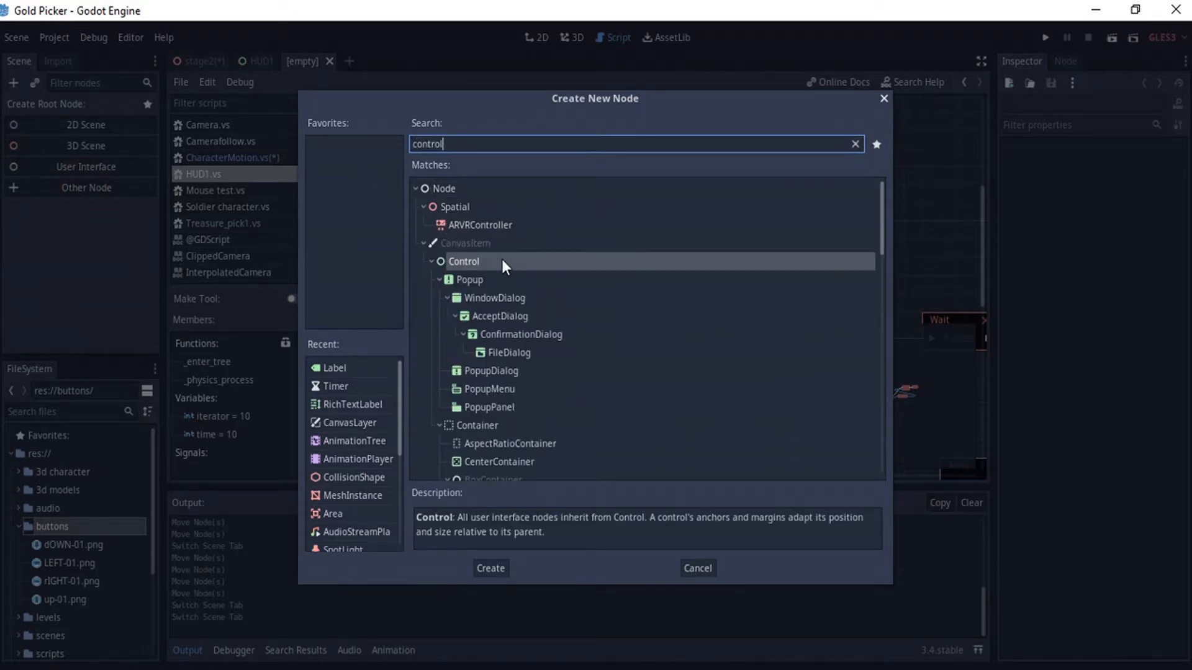
click(472, 262)
click(497, 568)
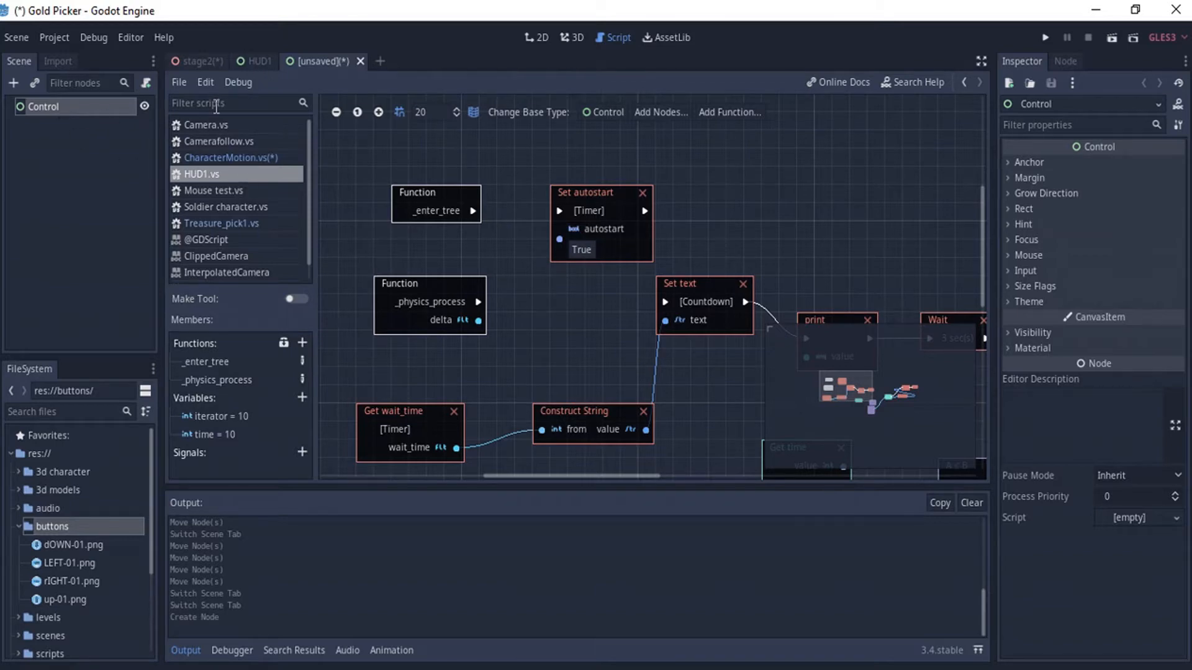
Step: Save the new scene in the scenes folder as Touchscreen.tscn
key(ctrl+s)
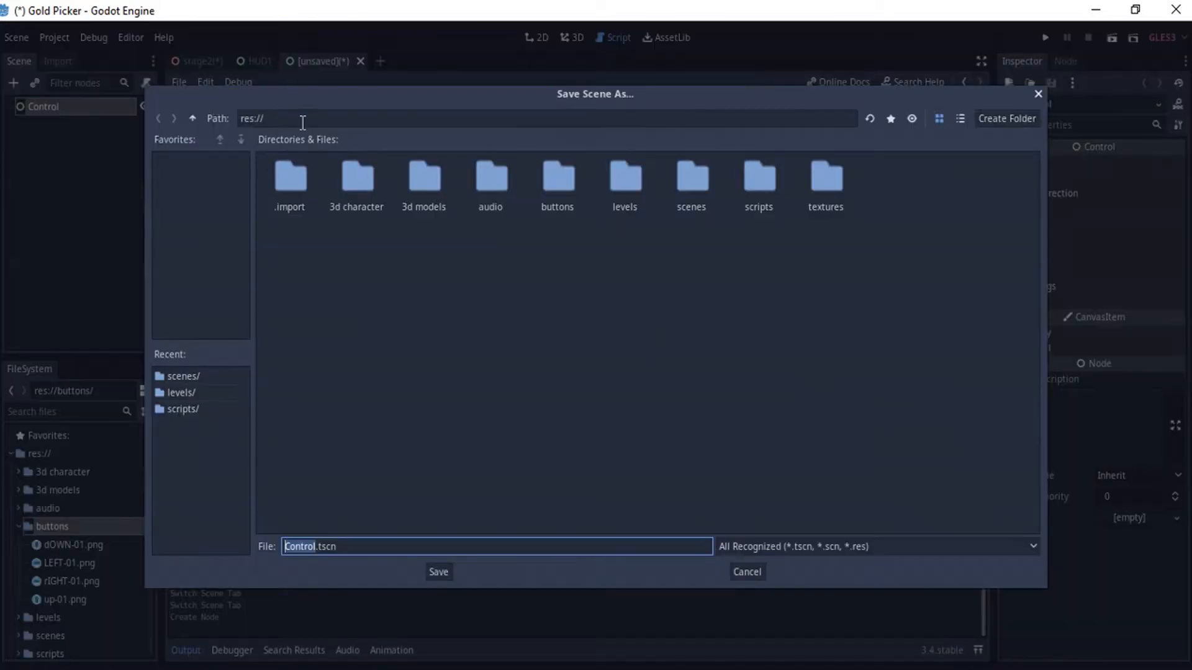
mouse_move(322, 97)
mouse_down()
mouse_move(378, 126)
mouse_move(369, 133)
mouse_up()
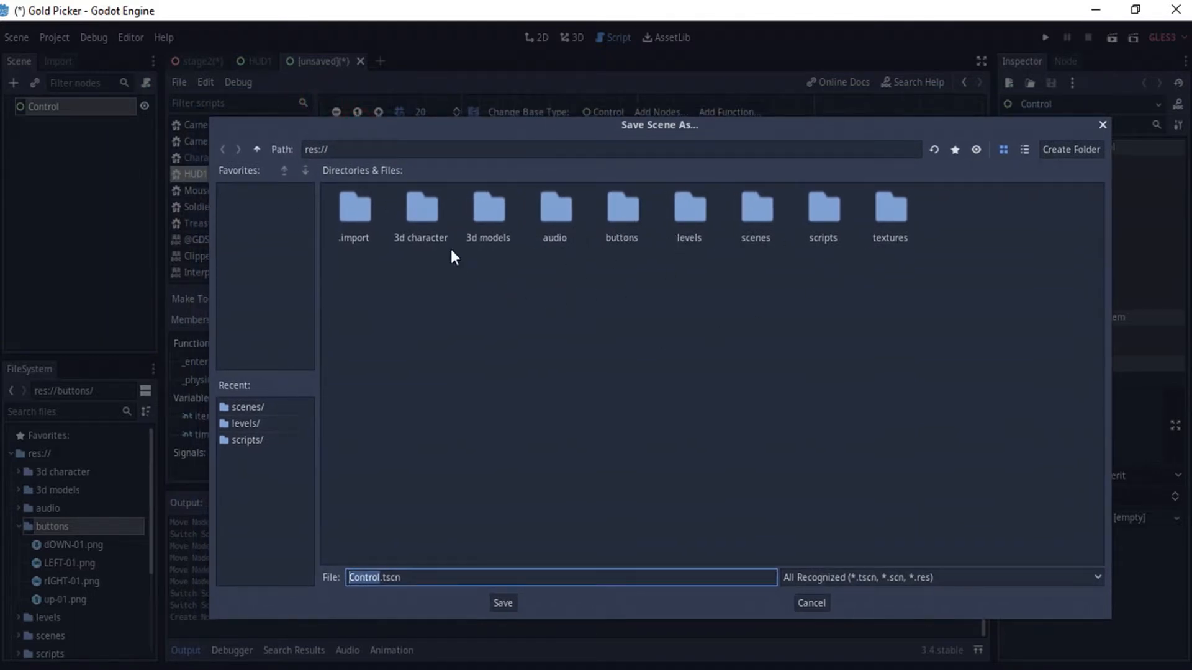
click(744, 217)
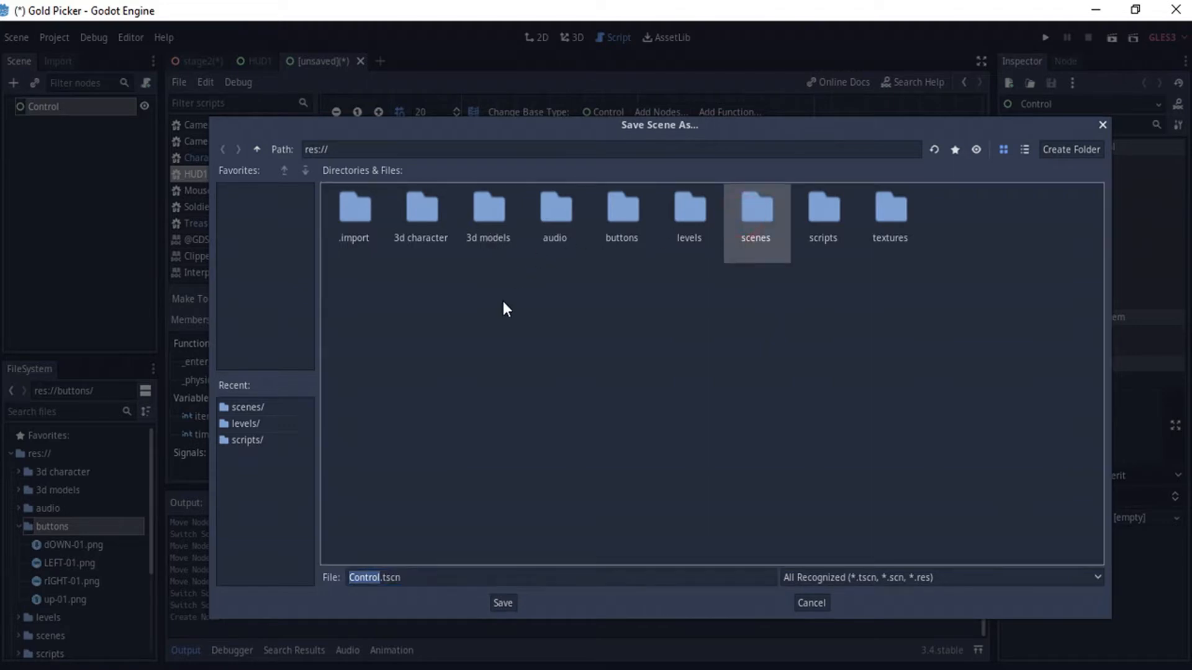
double_click(750, 218)
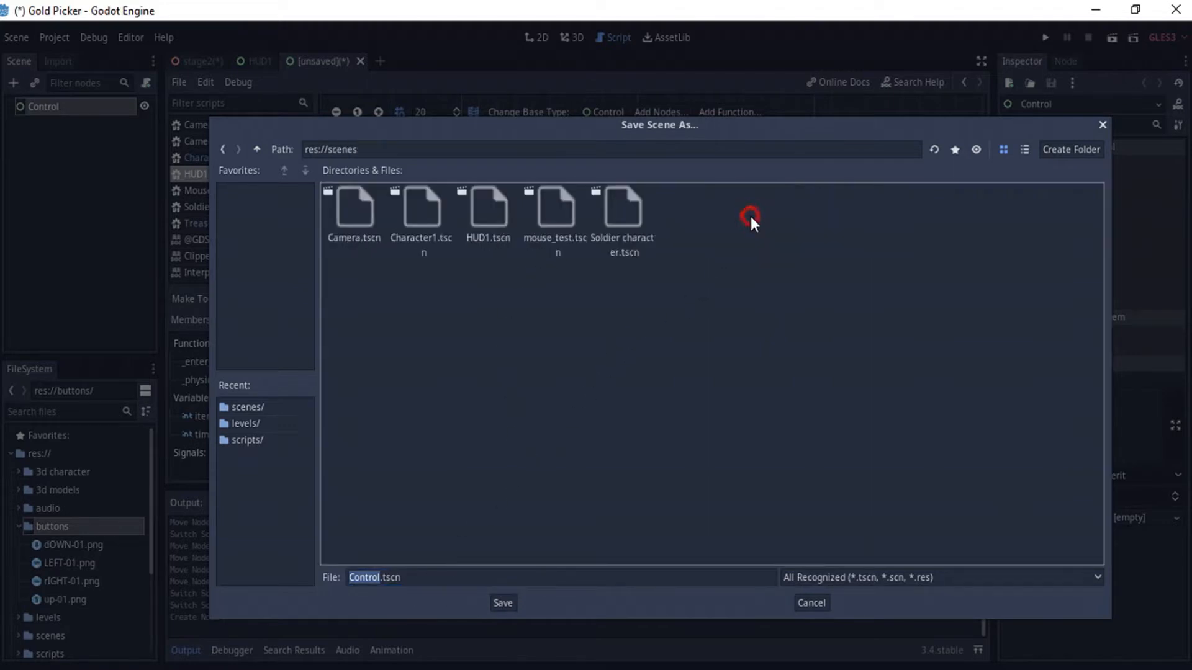
click(383, 577)
drag(383, 577, 274, 577)
text(Touchscreen)
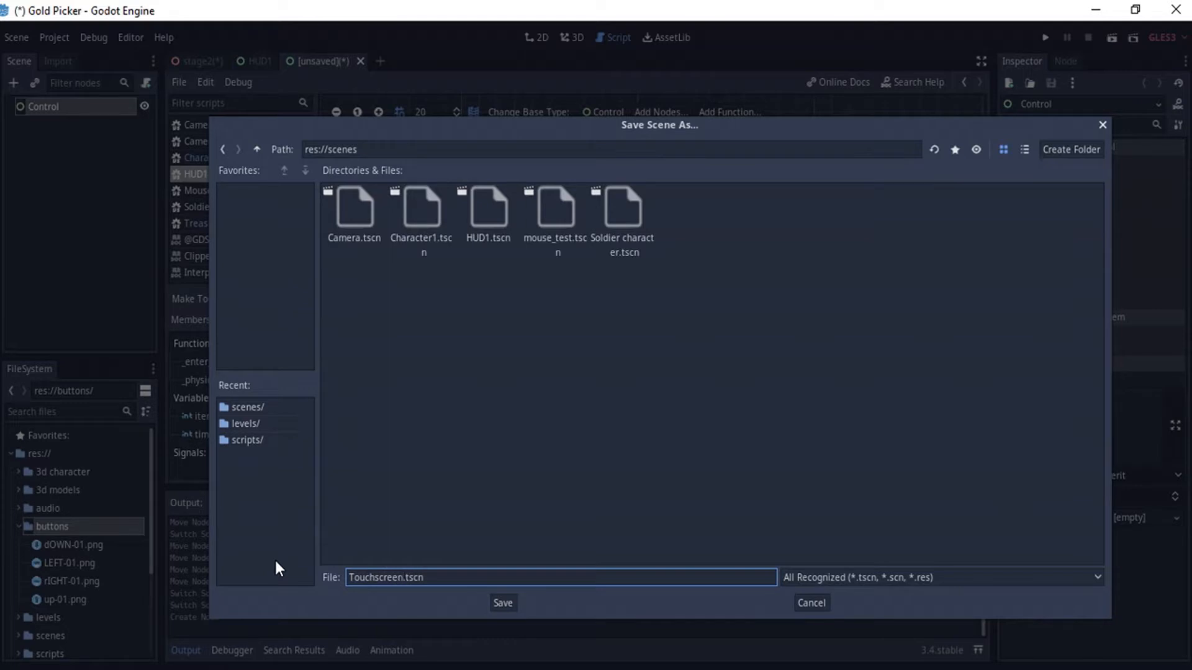
click(502, 605)
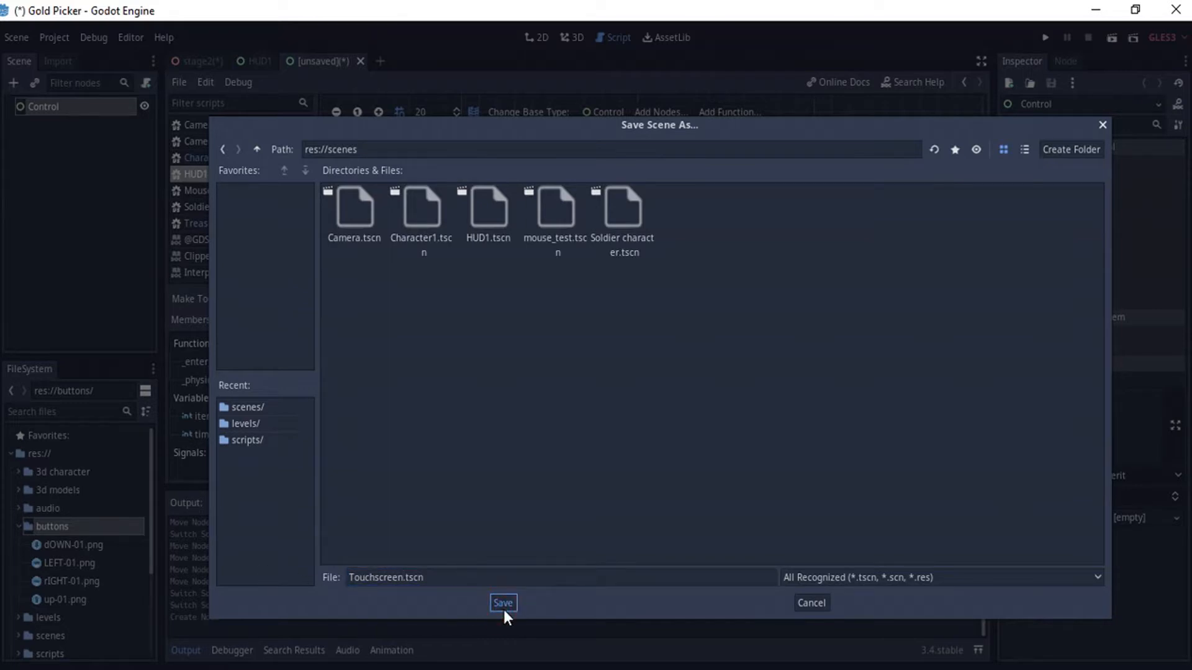
click(503, 603)
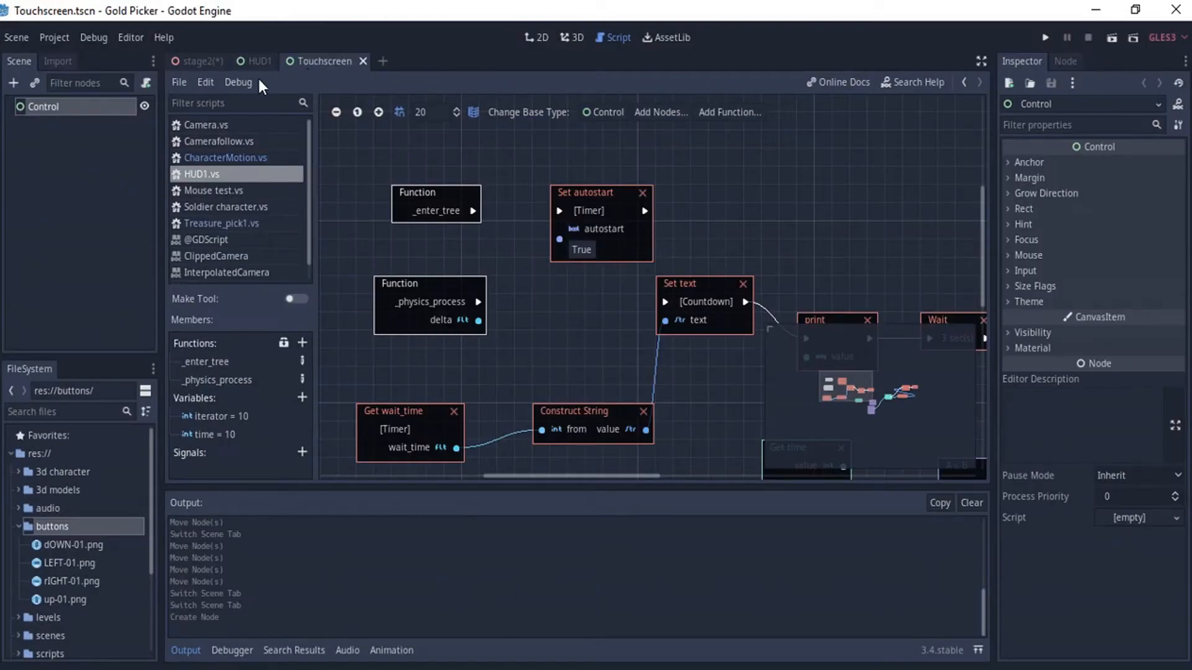
Step: Add a TouchScreenButton node as a child of Control and rename it Up
right_click(52, 106)
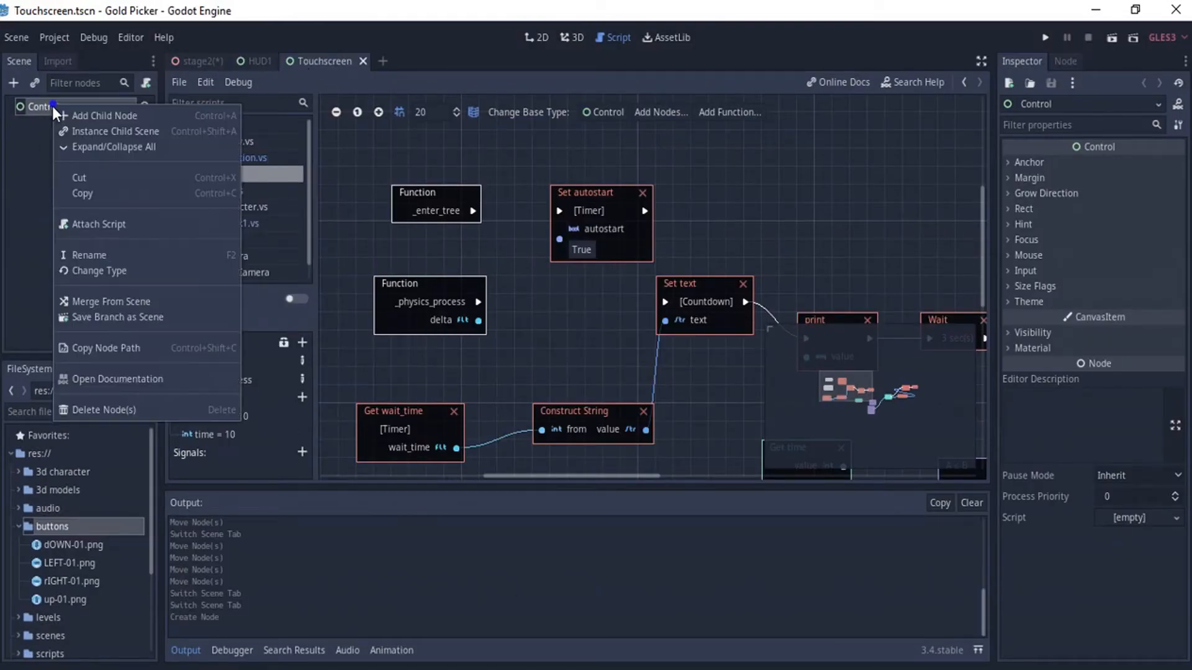
click(98, 117)
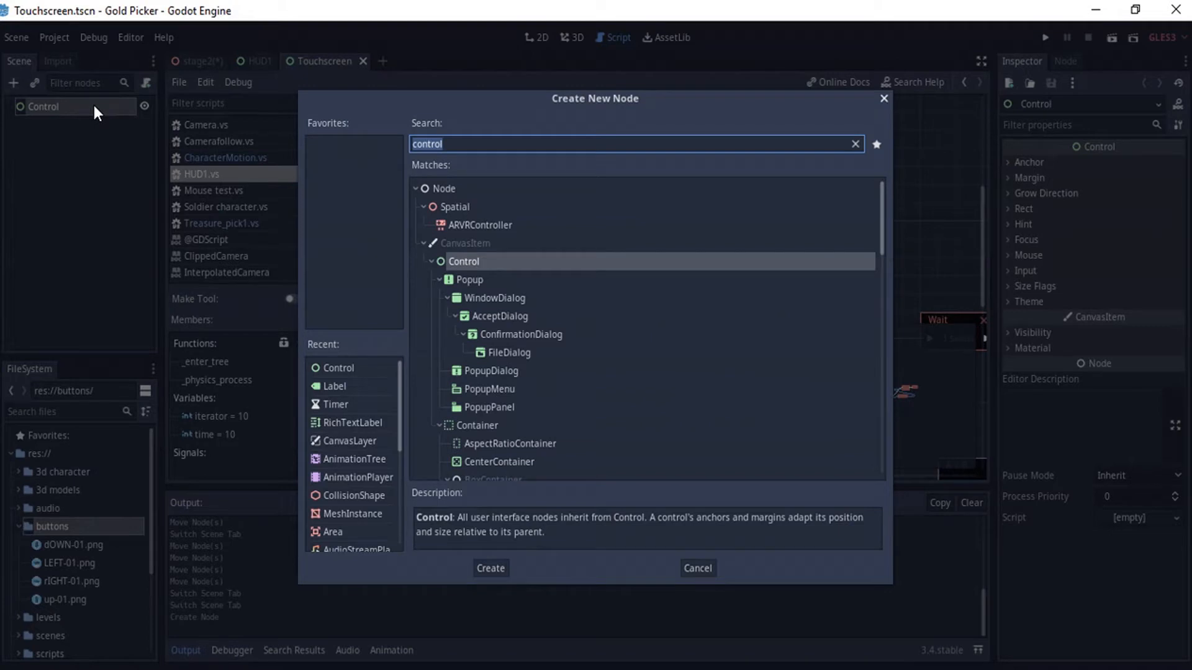
text(touch)
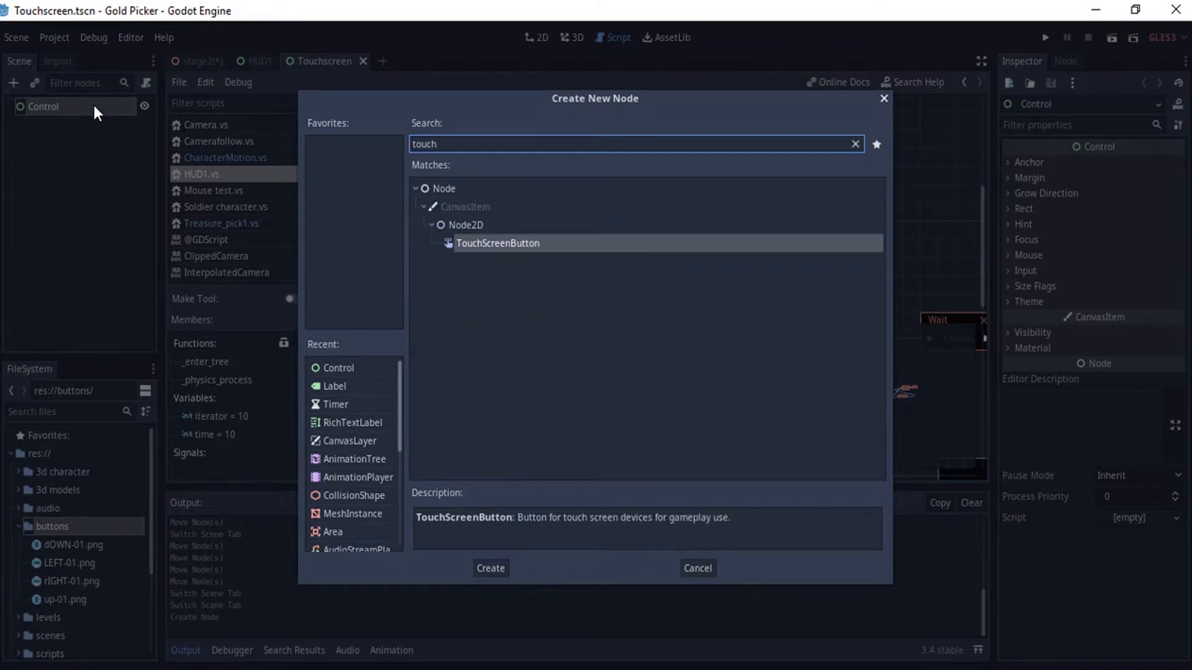
click(486, 571)
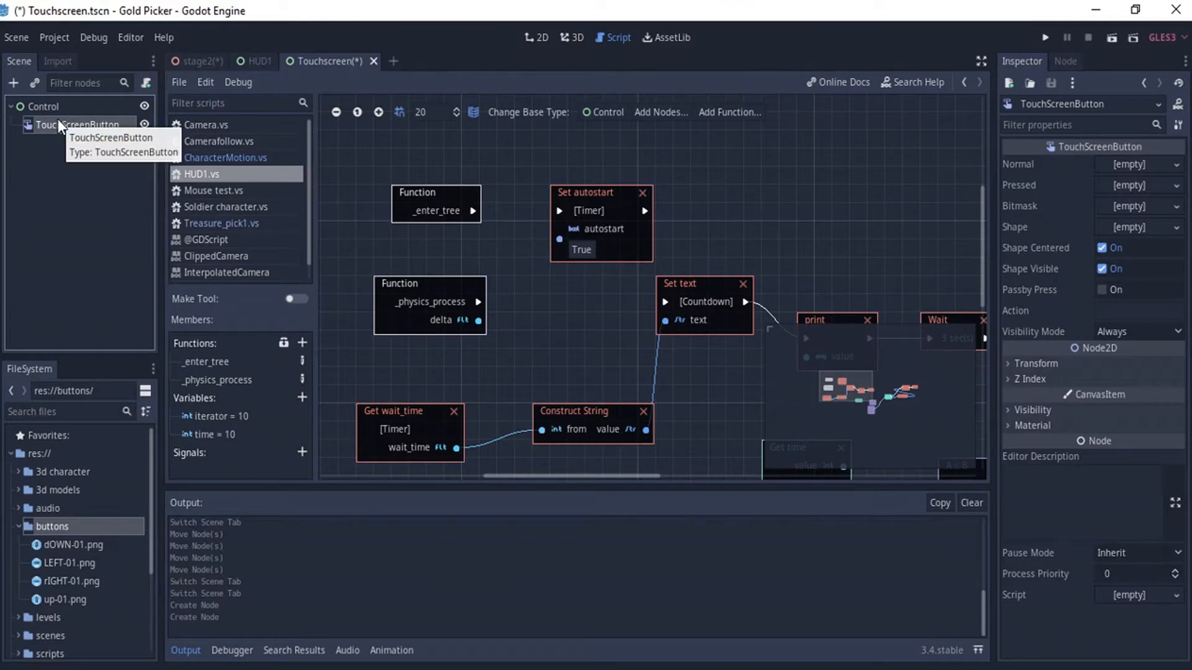
double_click(57, 124)
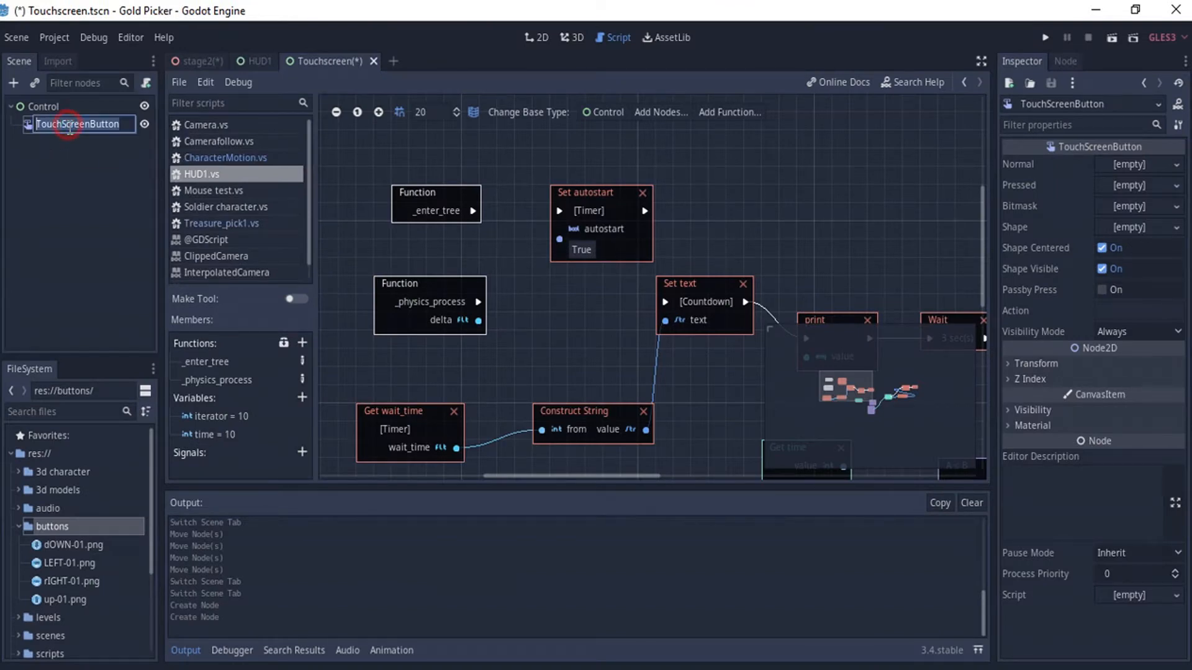
drag(119, 126, 3, 110)
text(Up)
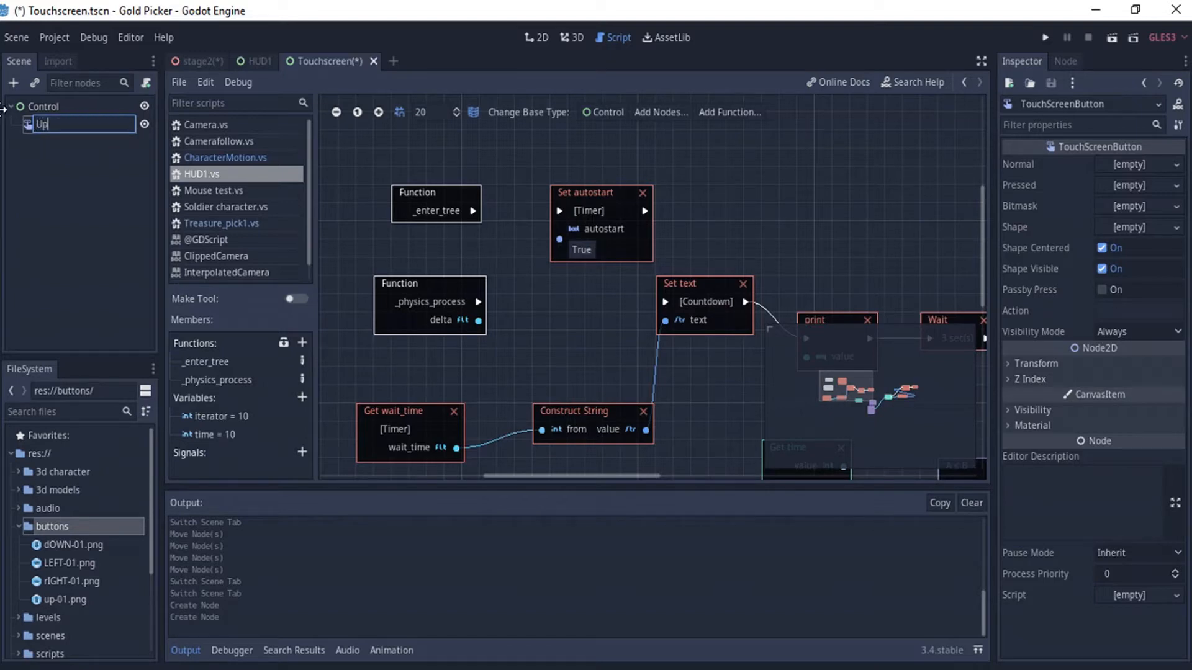
click(90, 178)
Step: Duplicate the Up touch button and rename the copy Down
click(57, 131)
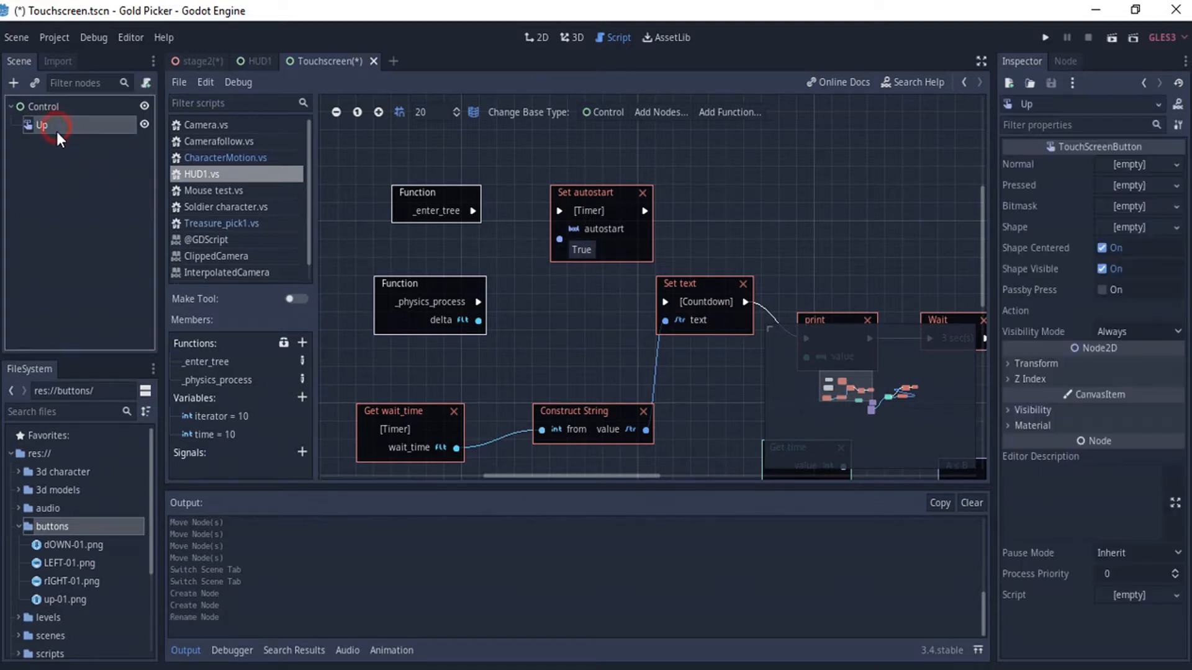
key(ctrl+d)
double_click(50, 139)
text(Down)
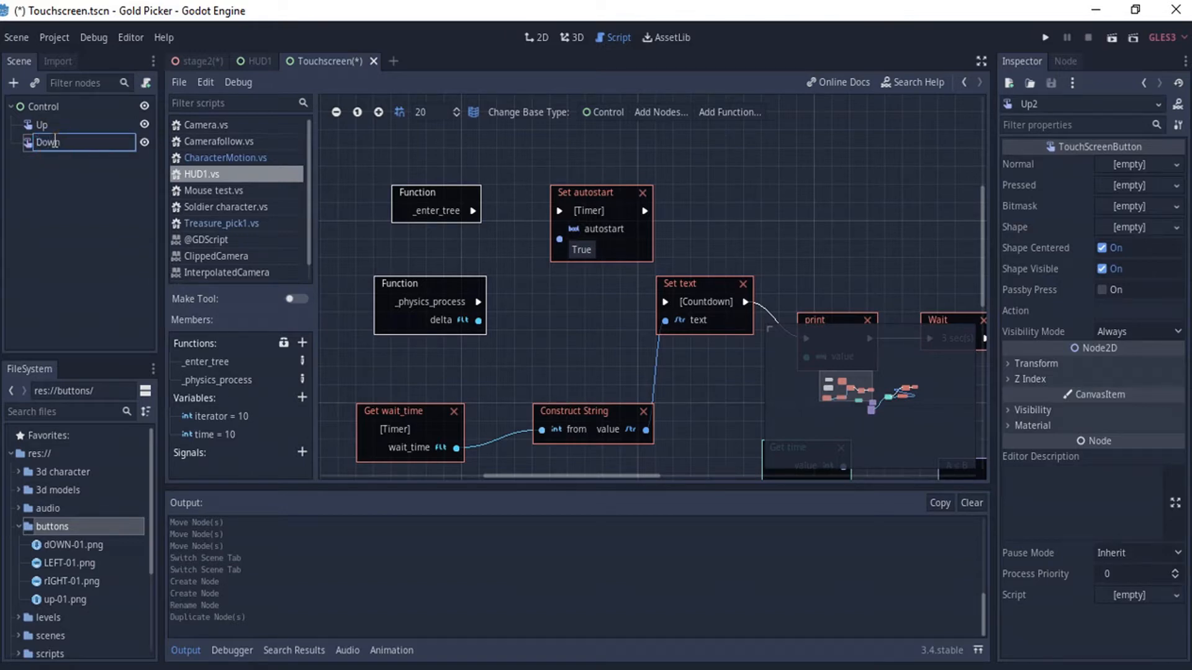
click(52, 162)
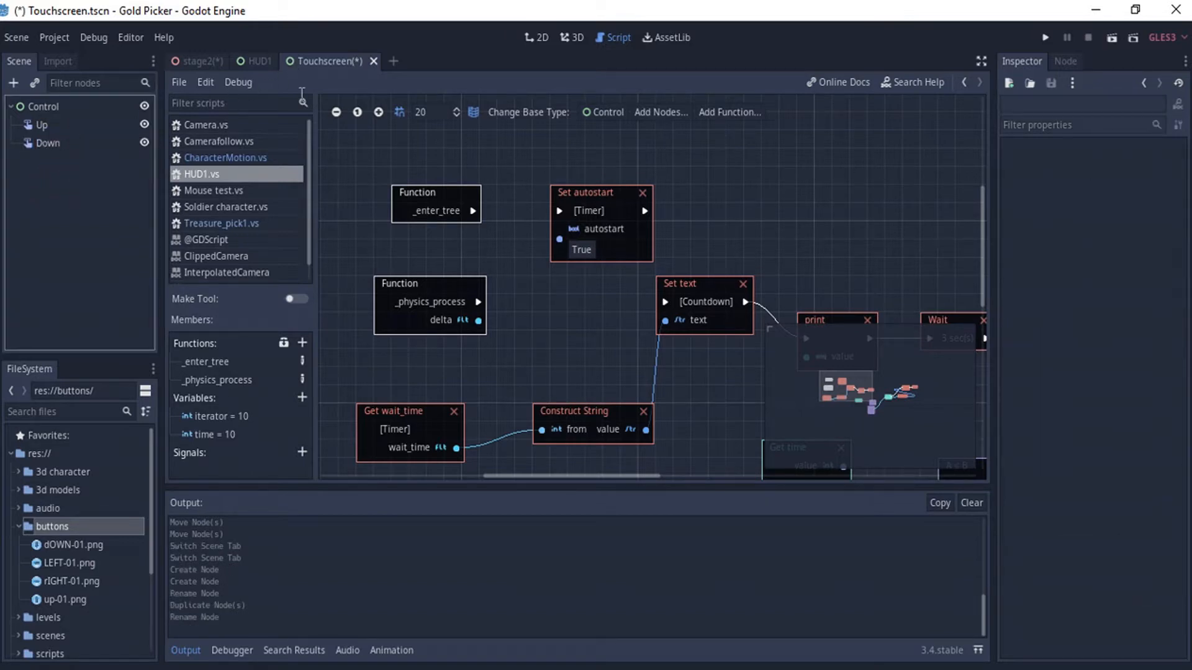
Step: Show the Touchscreen scene in the 2D workspace
click(537, 37)
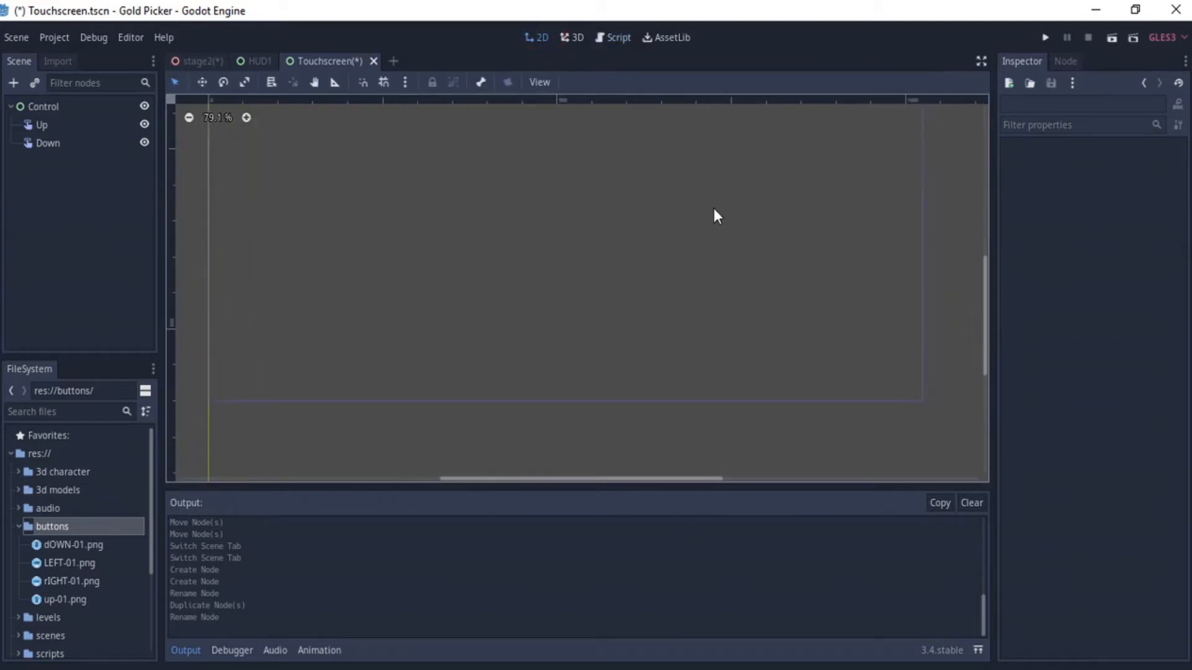
Step: Delete the Down button node from the Touchscreen scene
click(46, 144)
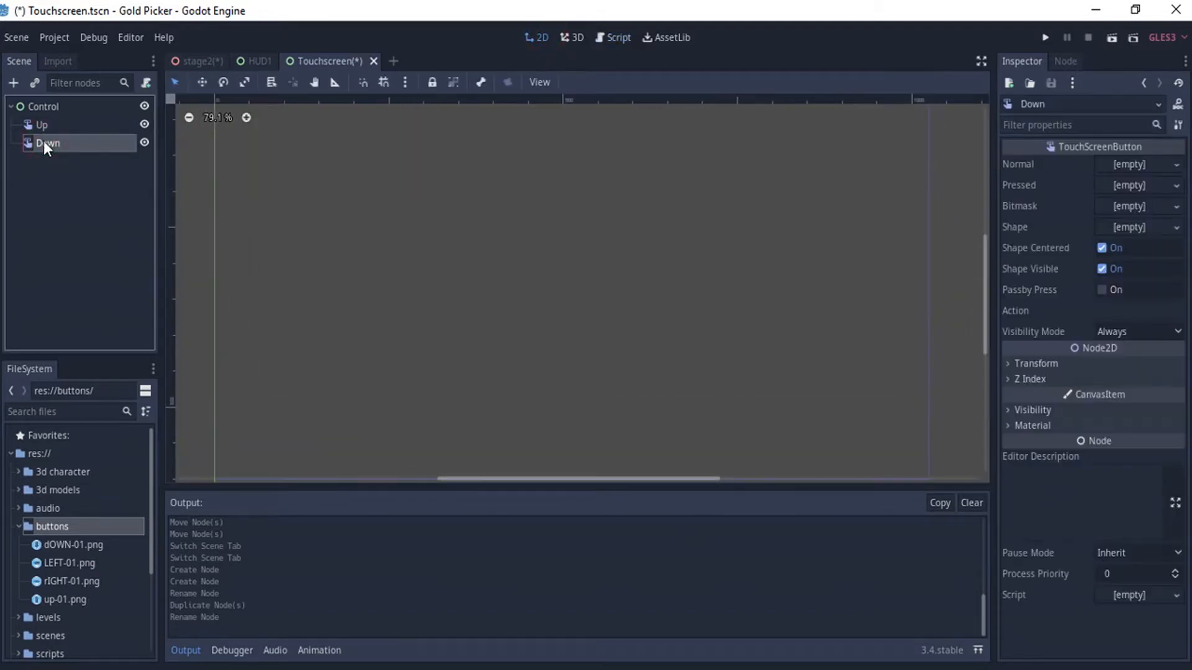
key(Delete)
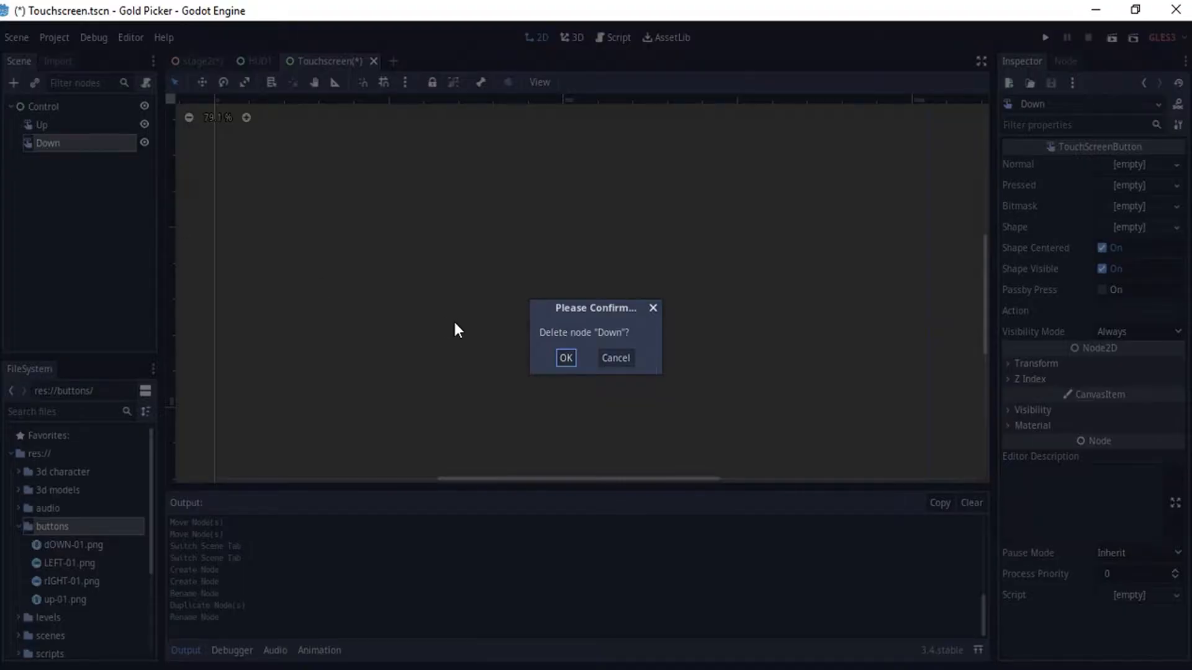
click(565, 358)
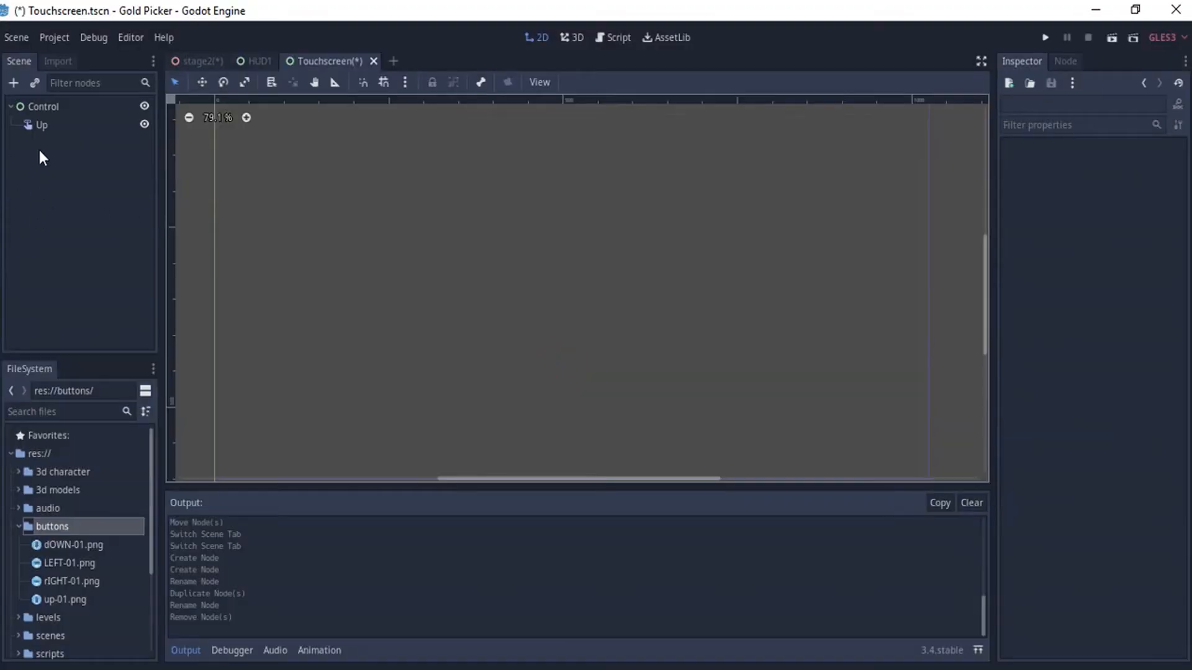
Step: Assign up-01.png from the buttons folder as the Up touch button's normal texture
click(41, 126)
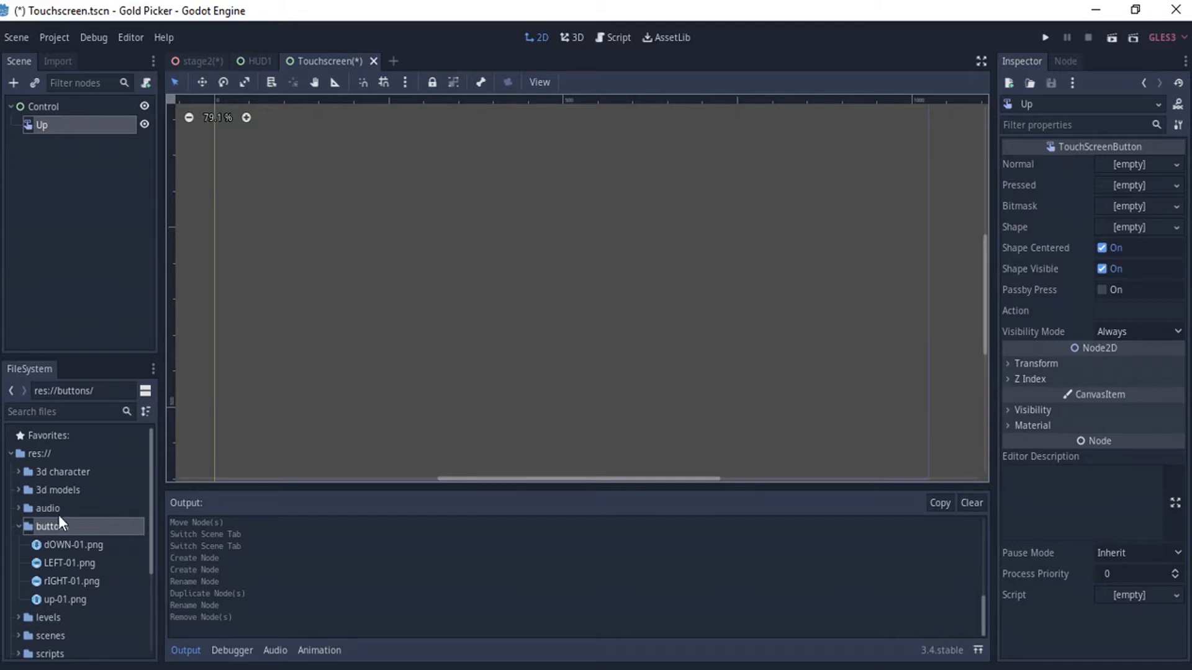
click(62, 549)
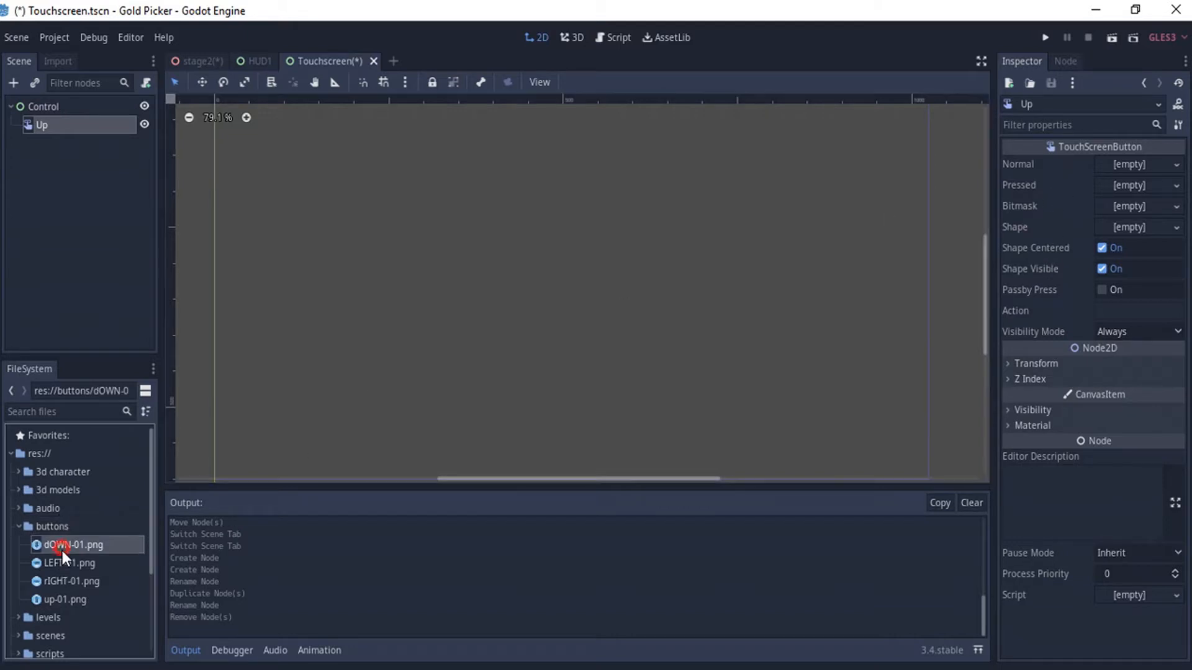
click(59, 584)
drag(62, 599, 1129, 168)
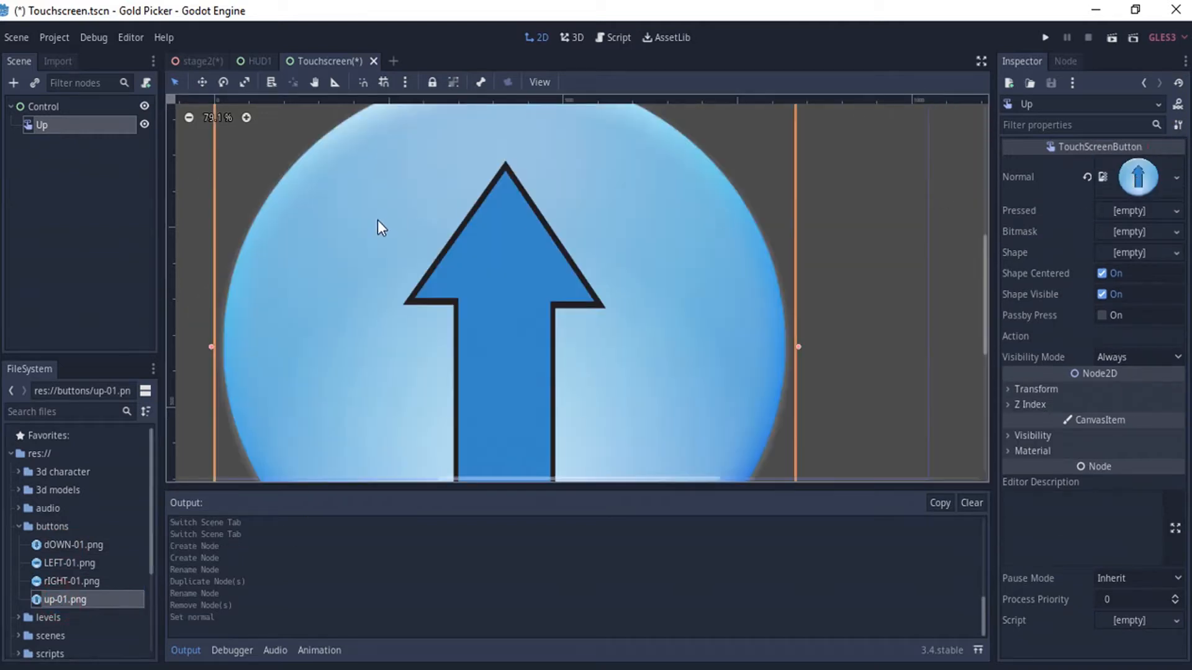
Step: Scale the Up button down to about 0.09 in both directions and undo the extra stretch to 0.3
scroll(403, 233, down, 4)
scroll(429, 237, down, 2)
drag(337, 169, 538, 312)
key(ctrl+z)
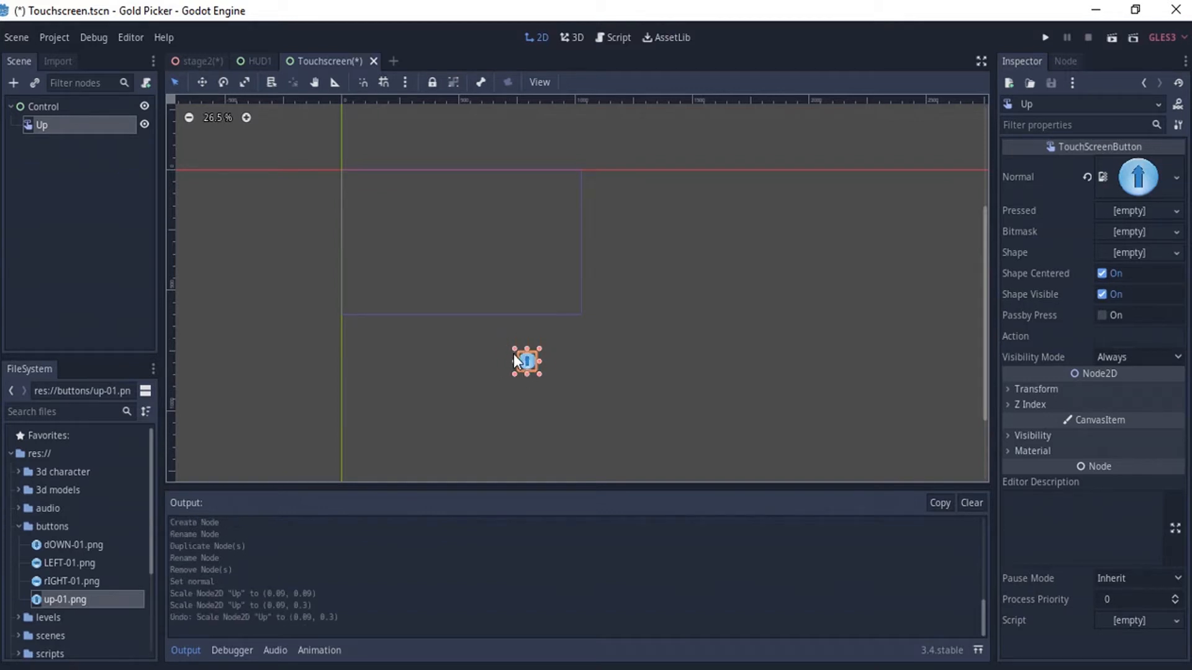
Step: Move the Up button near the lower-right corner of the game frame, at about (861, 441), and scale it down to about 0.05
drag(523, 357, 557, 278)
scroll(564, 275, up, 1)
scroll(563, 274, up, 4)
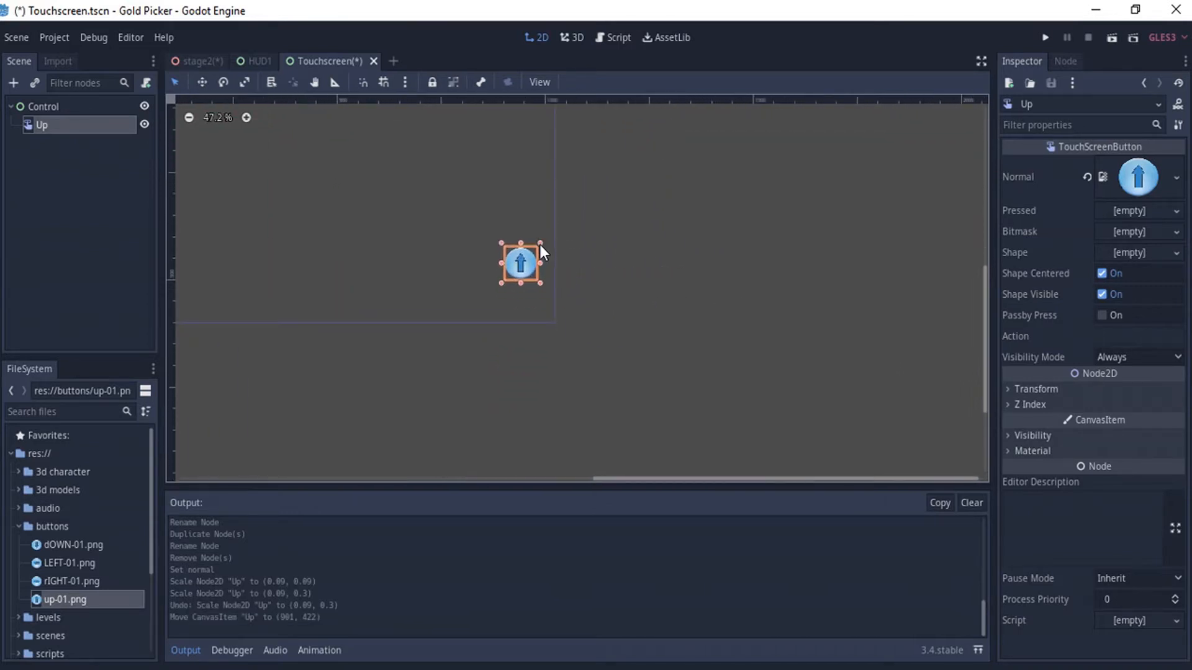
drag(541, 243, 499, 265)
middle_drag(528, 273, 694, 381)
scroll(667, 280, up, 3)
scroll(680, 310, down, 2)
middle_drag(543, 305, 540, 252)
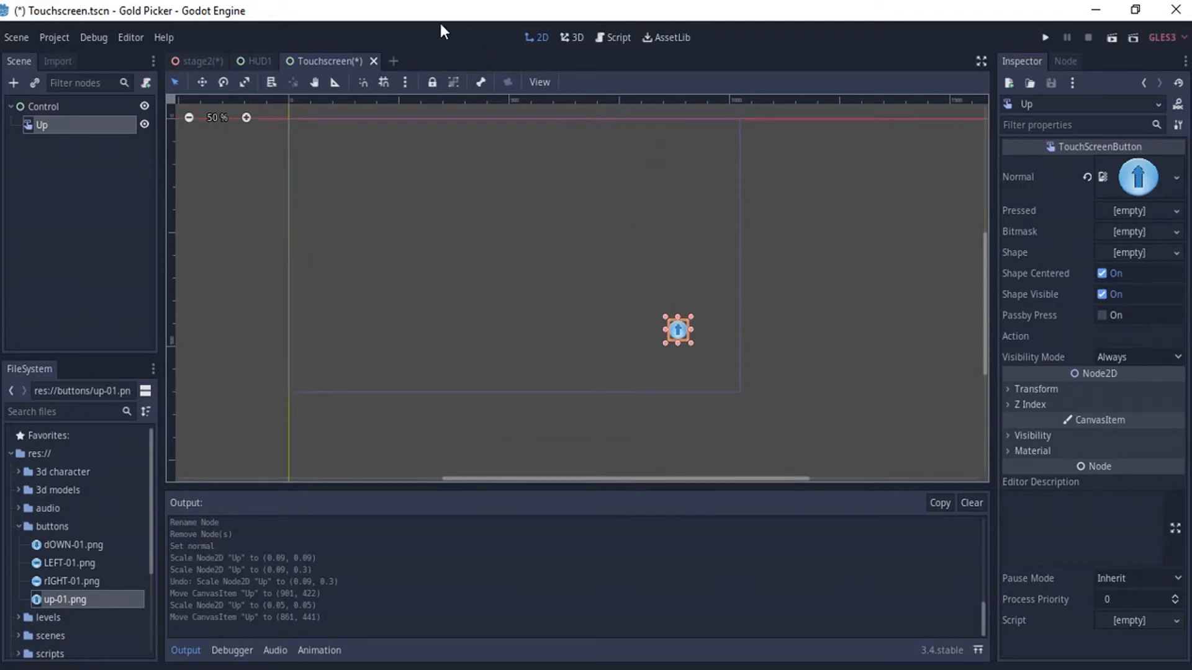
middle_drag(348, 163, 355, 188)
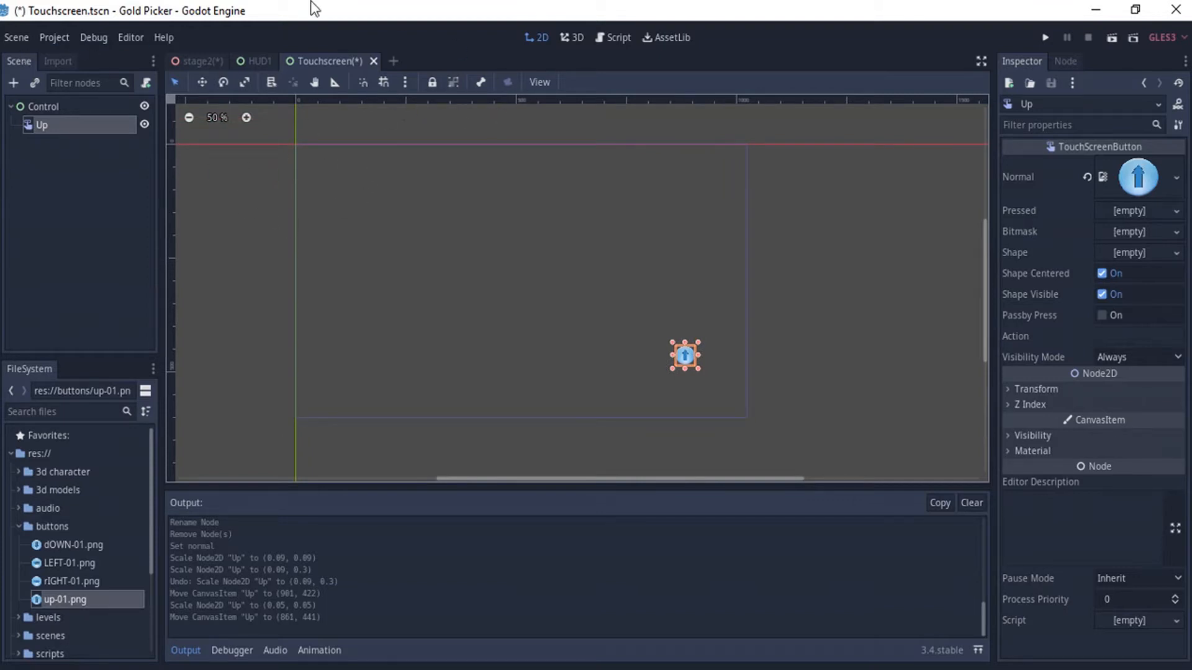
Step: Enable Emulate Touch From Mouse in the project's input device pointing settings
click(59, 36)
click(71, 54)
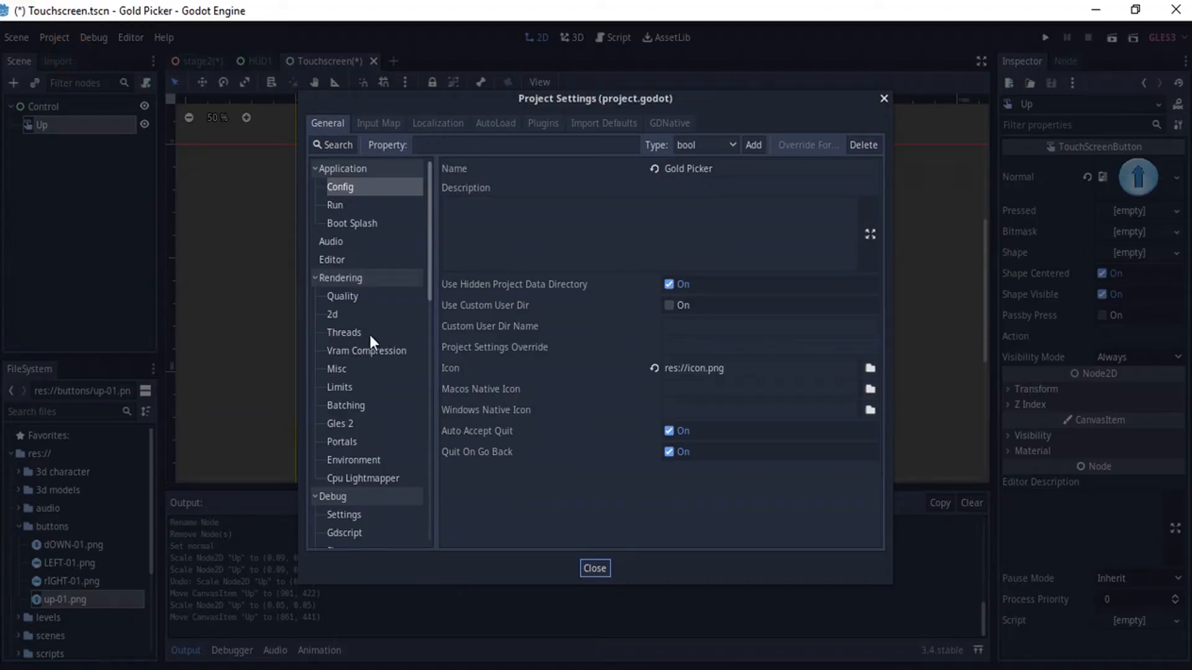
scroll(338, 260, down, 10)
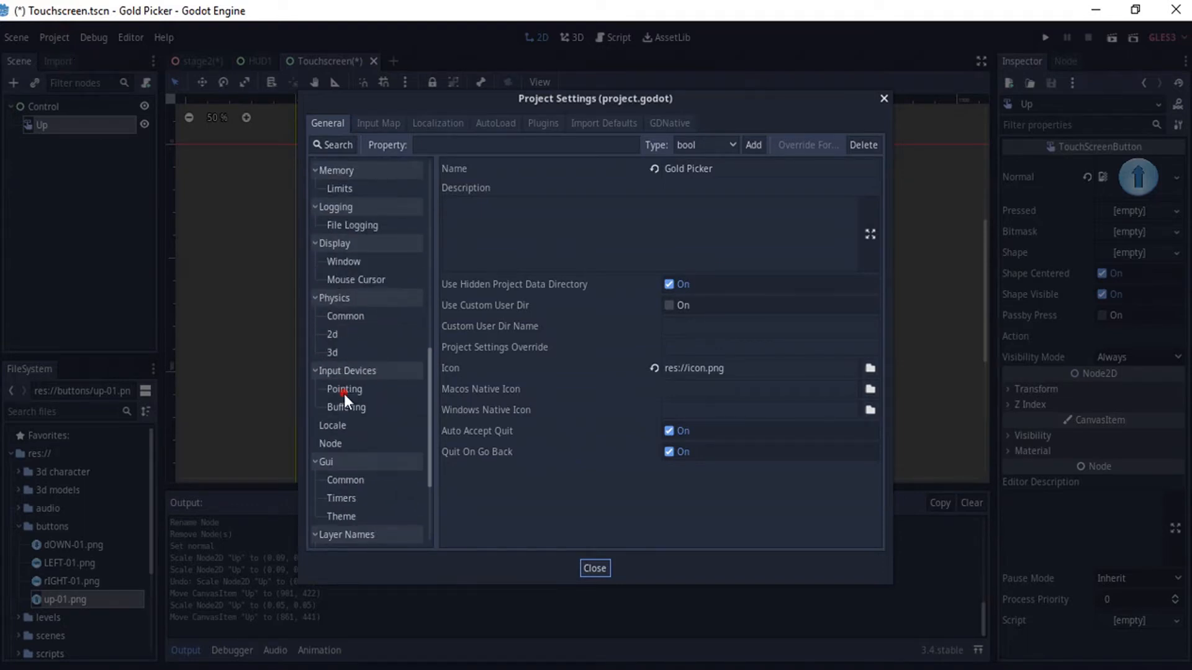
click(343, 393)
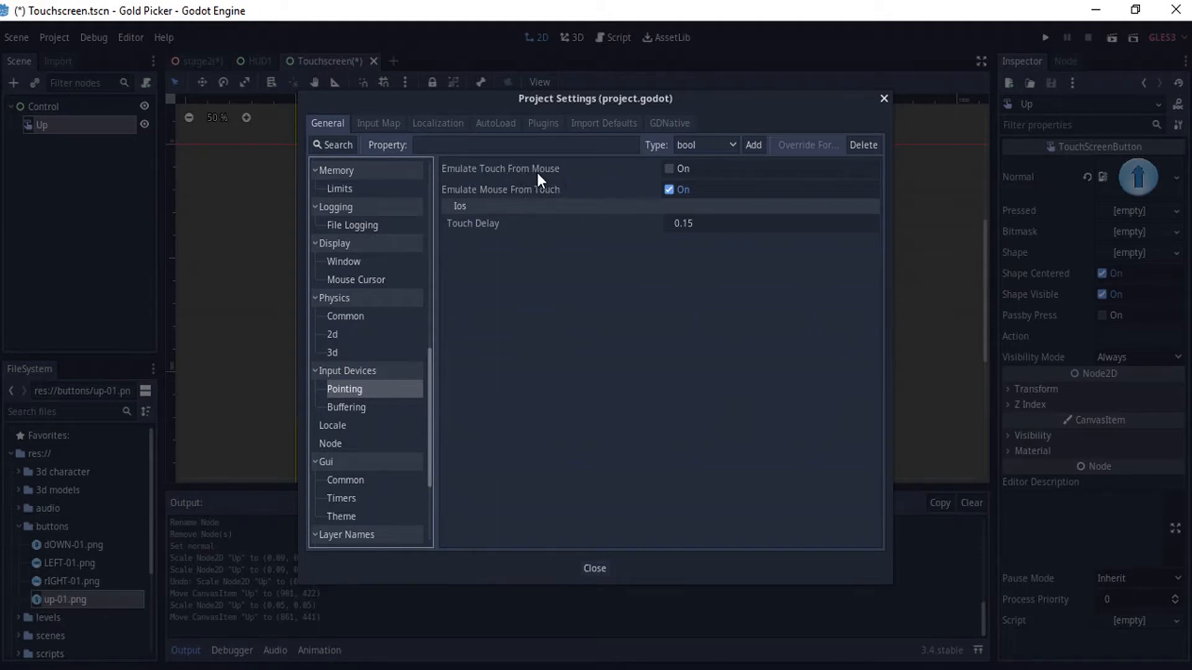
mouse_move(538, 172)
click(668, 168)
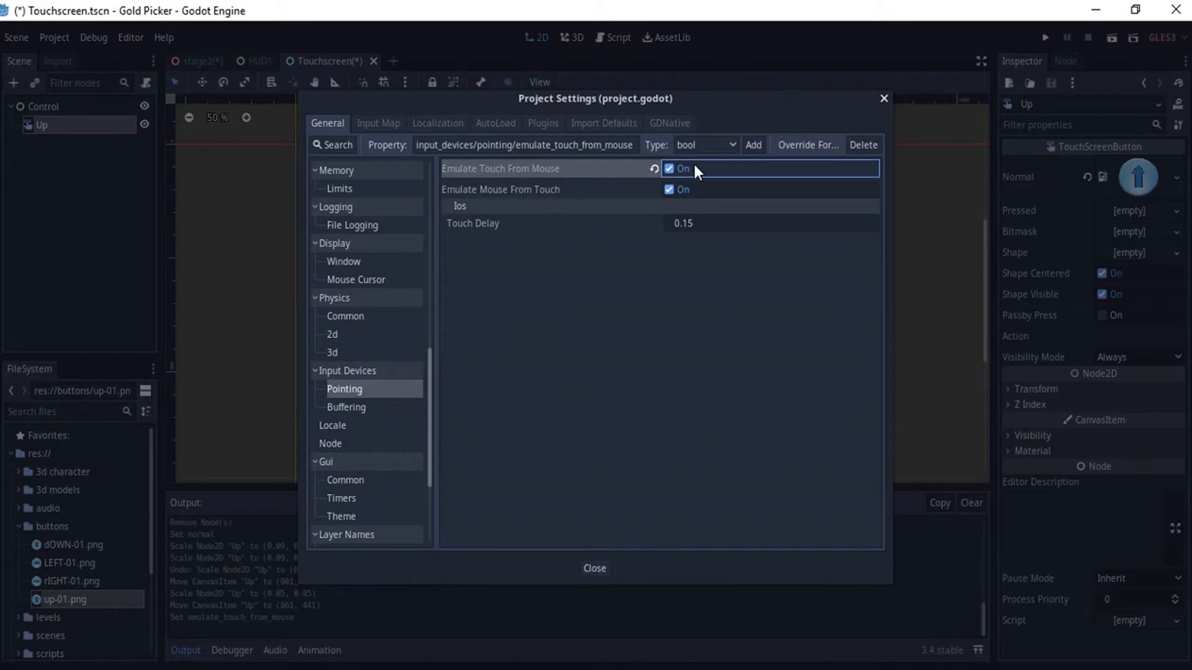
click(597, 568)
scroll(504, 252, up, 2)
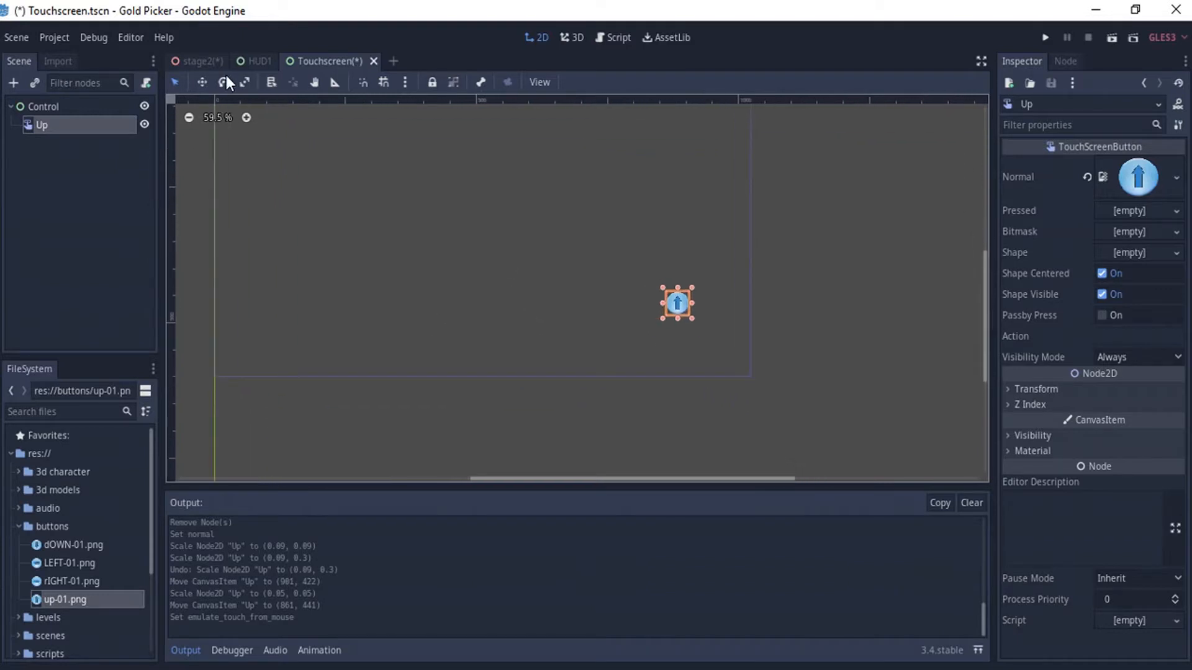
Step: Examine which input action the pressed Action node feeding the movement condition uses in the CharacterMotion visual script
click(1100, 334)
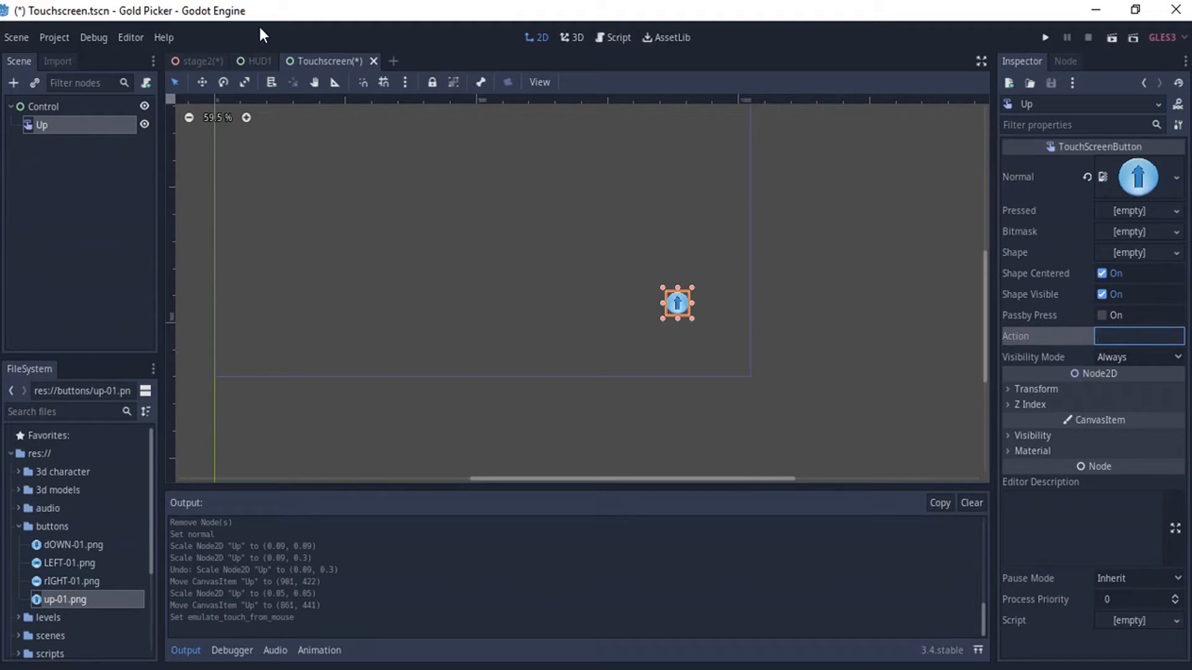
click(603, 37)
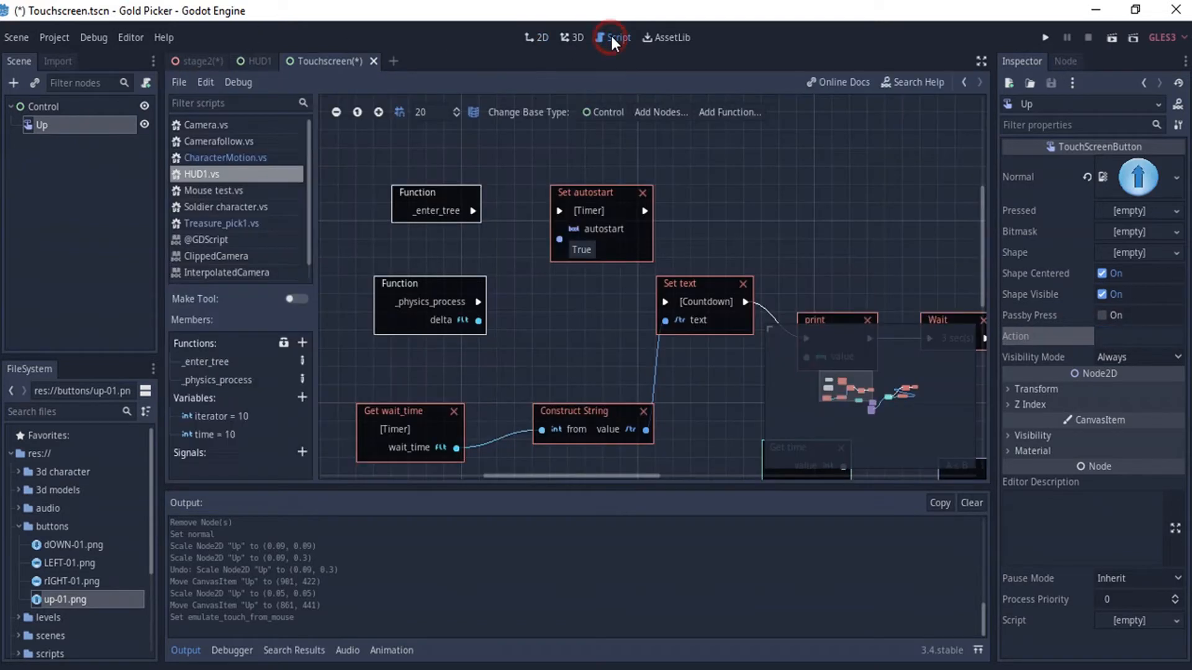
scroll(559, 371, down, 5)
shift+scroll(701, 289, right, 2)
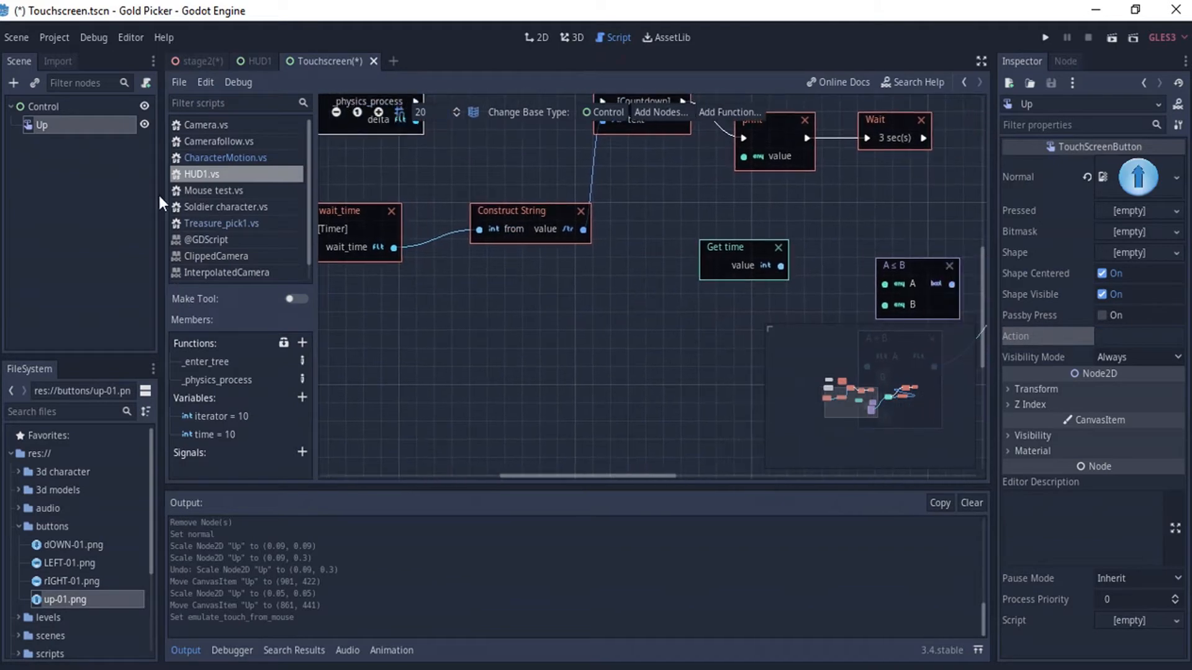
click(211, 158)
middle_drag(652, 305, 480, 243)
click(583, 296)
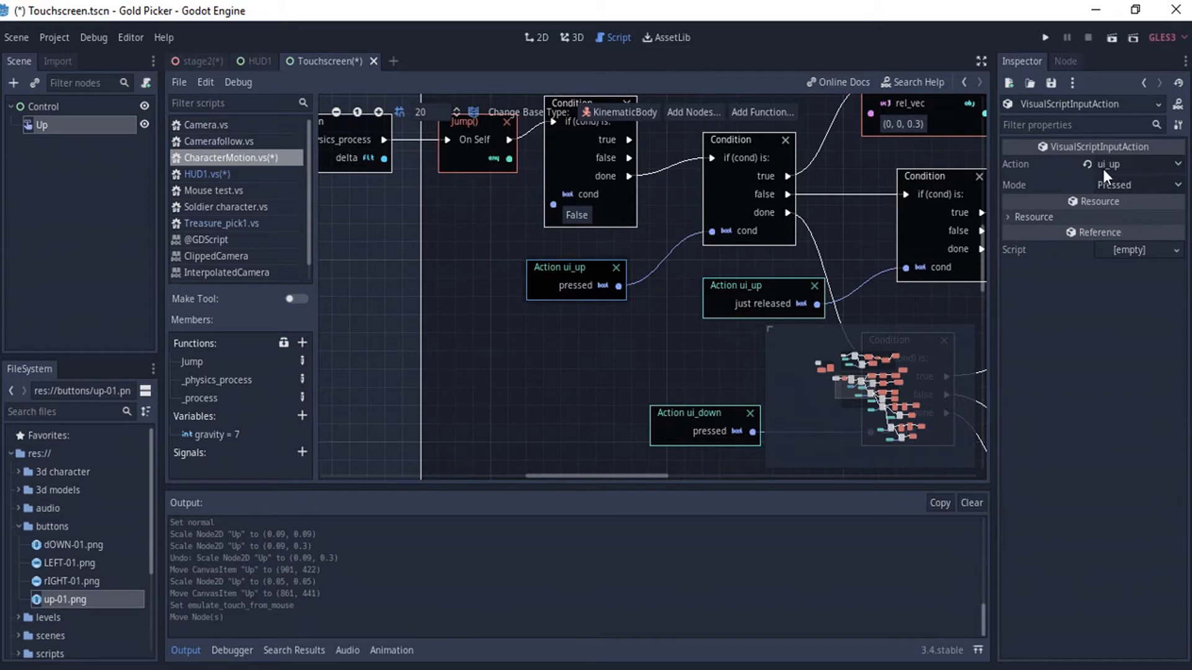
click(1126, 166)
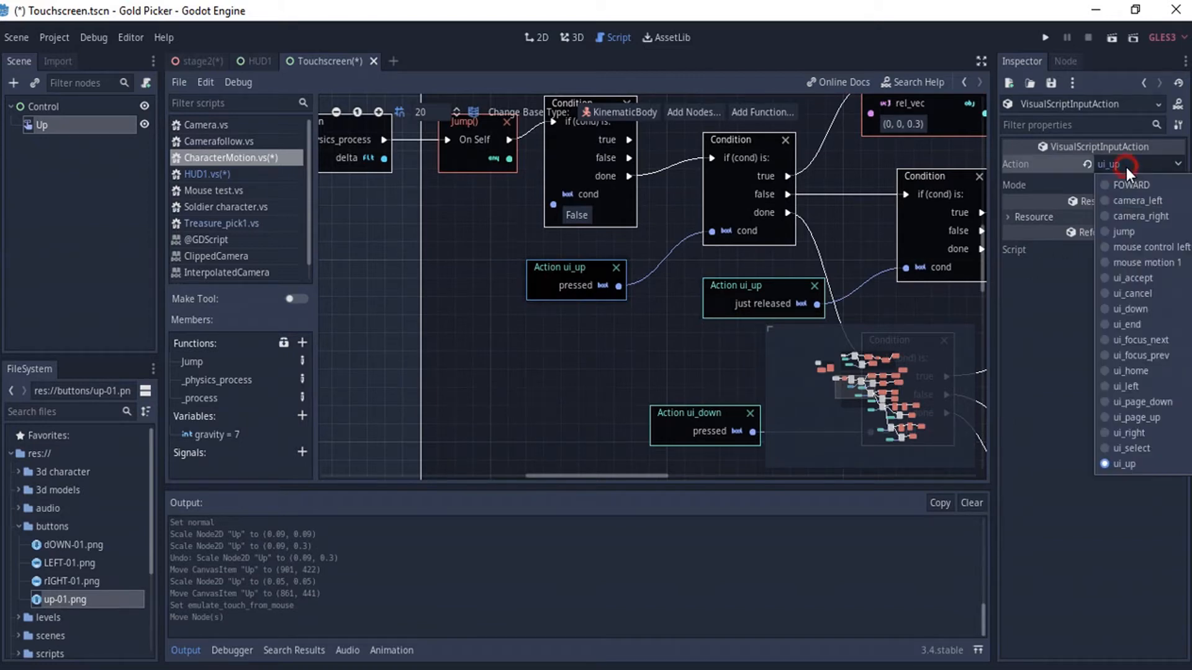
click(1120, 162)
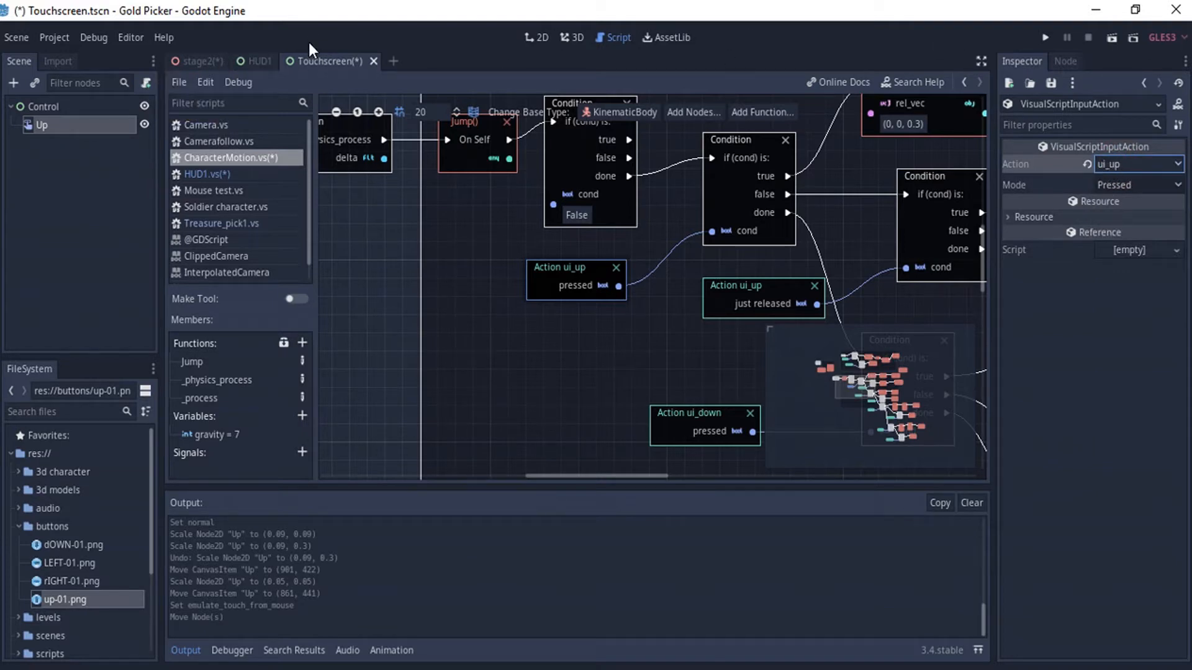
Step: Set the Up touch button's action to ui_up and save the Touchscreen scene
click(41, 126)
click(1137, 335)
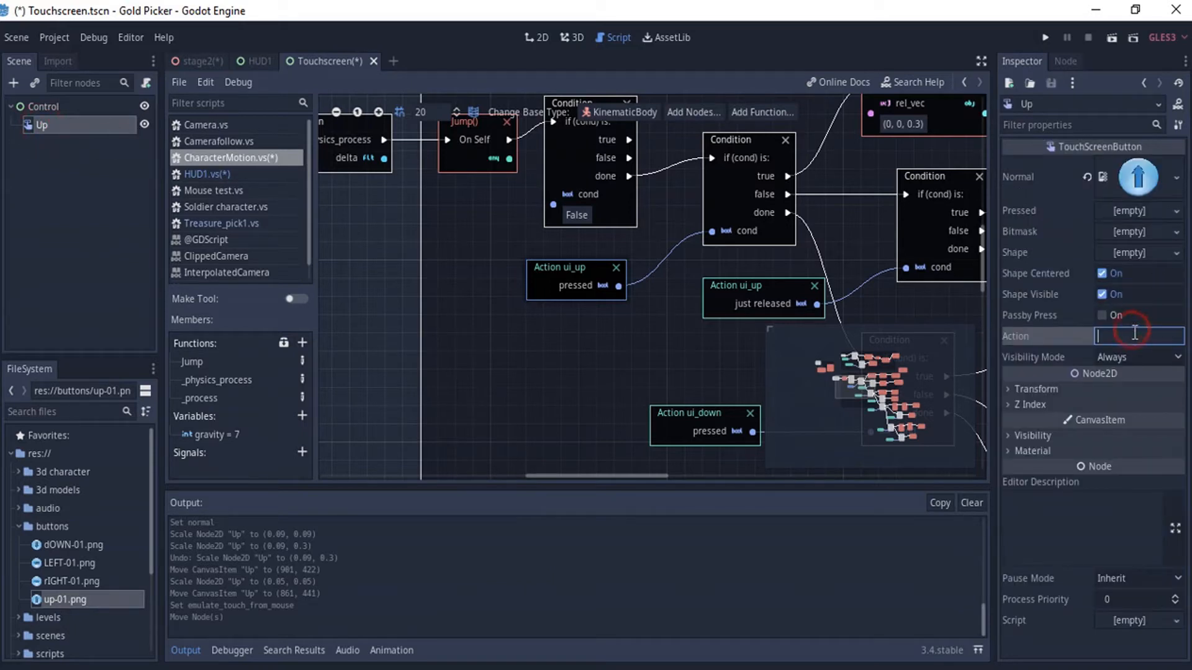
text(ui)
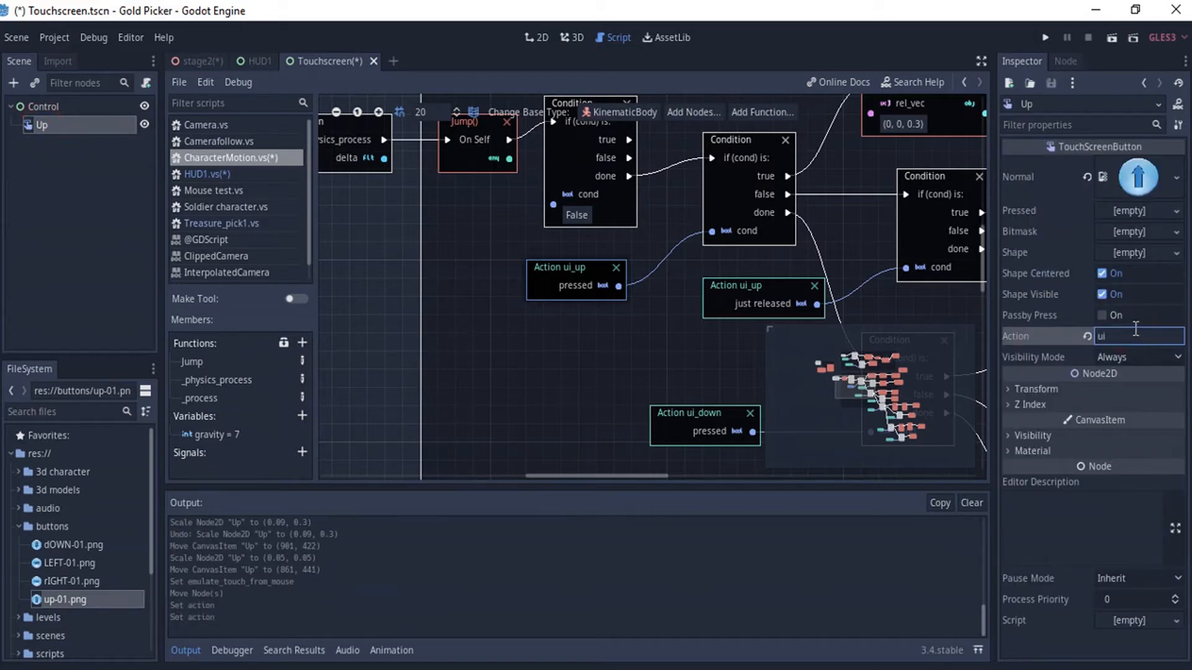
text(_up)
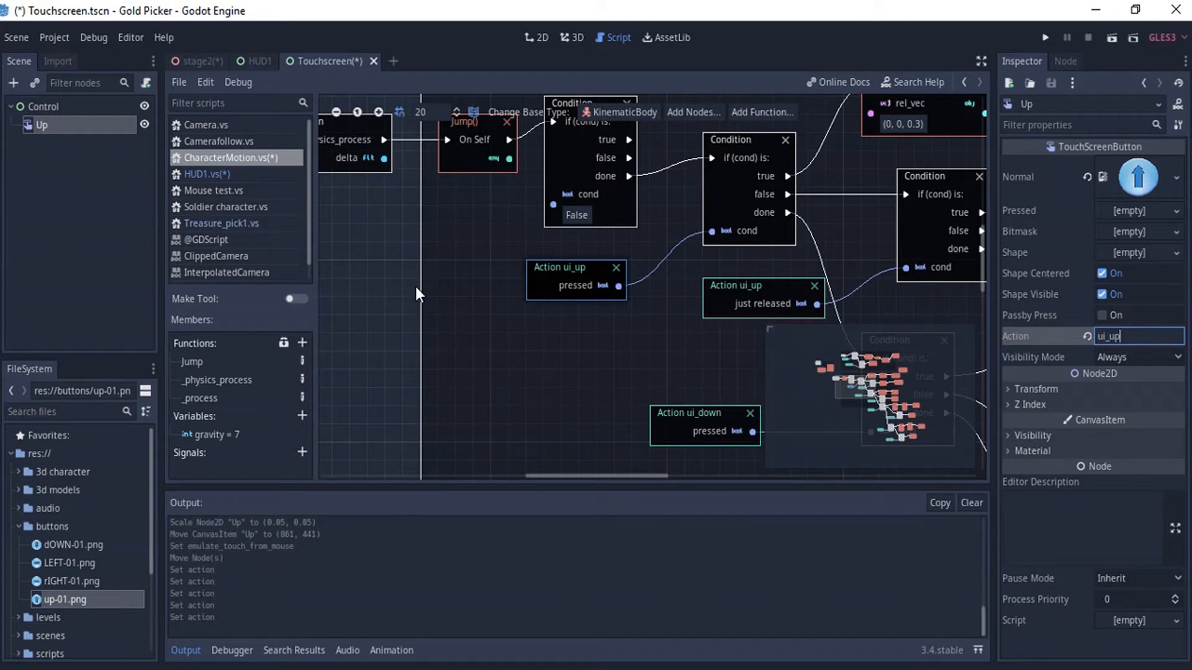
click(441, 256)
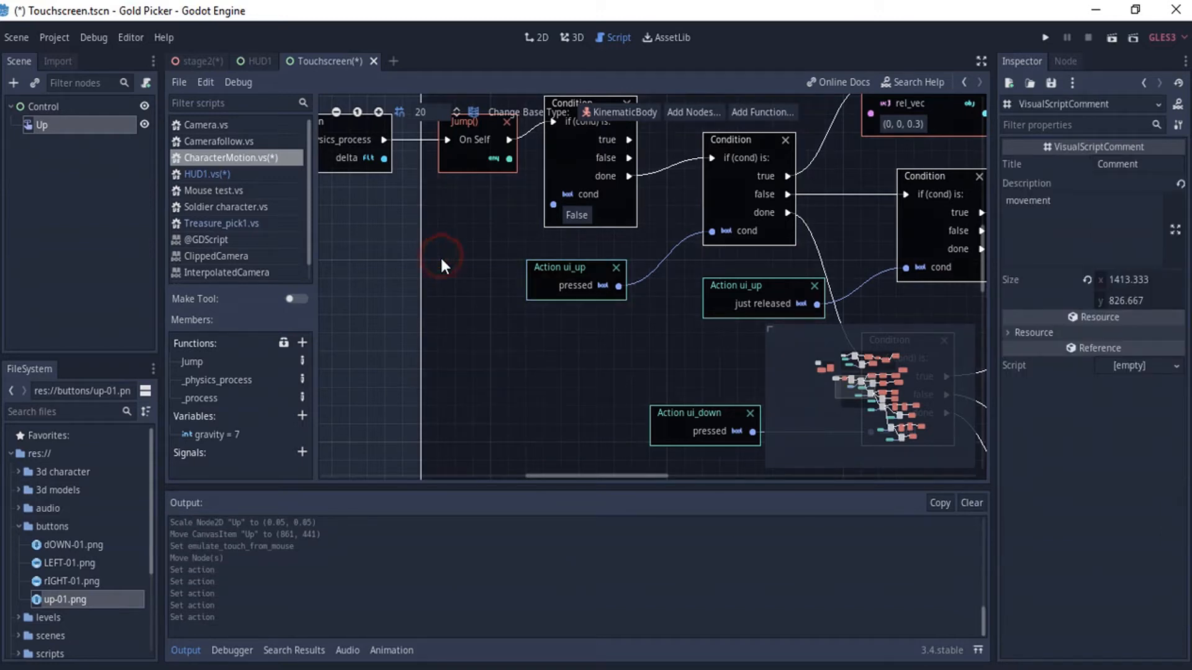
click(62, 124)
key(ctrl+s)
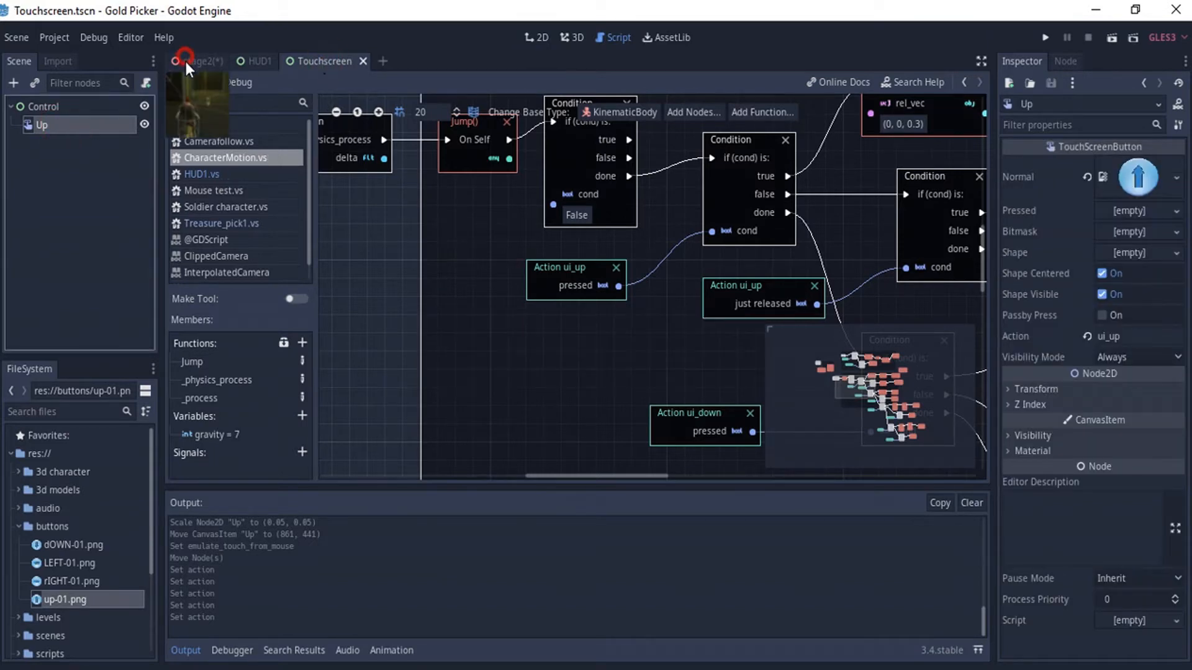
Step: Instance scenes/Touchscreen.tscn as a child of the root Spatial node in the stage2 scene
click(185, 61)
scroll(57, 176, up, 10)
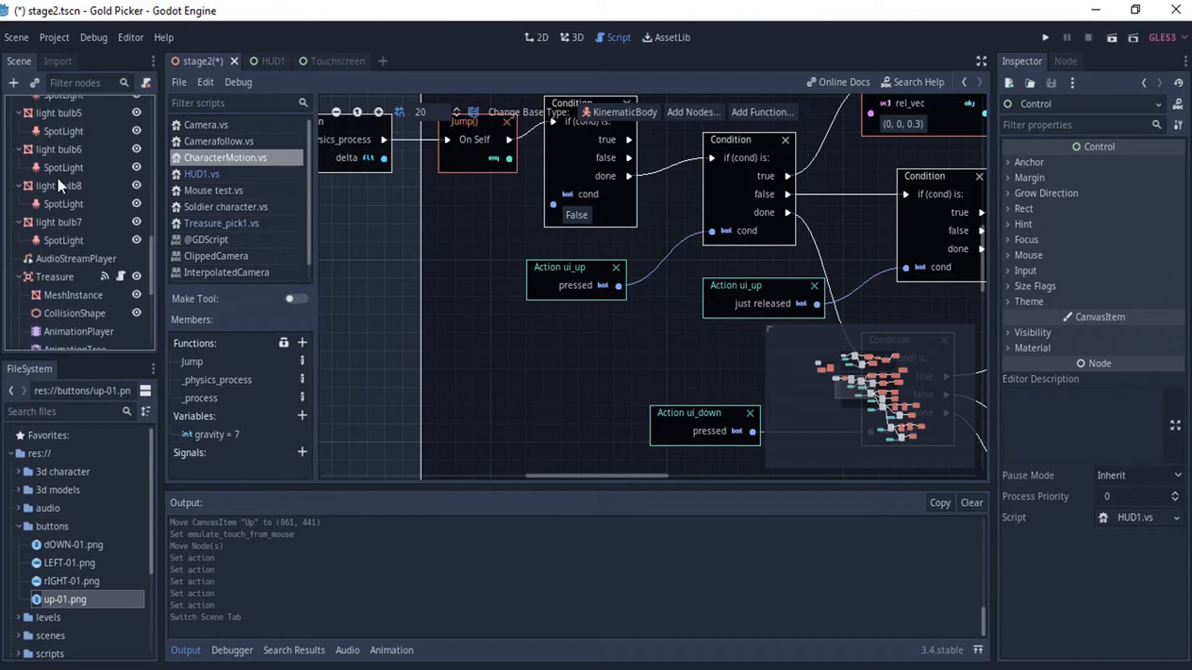
click(56, 113)
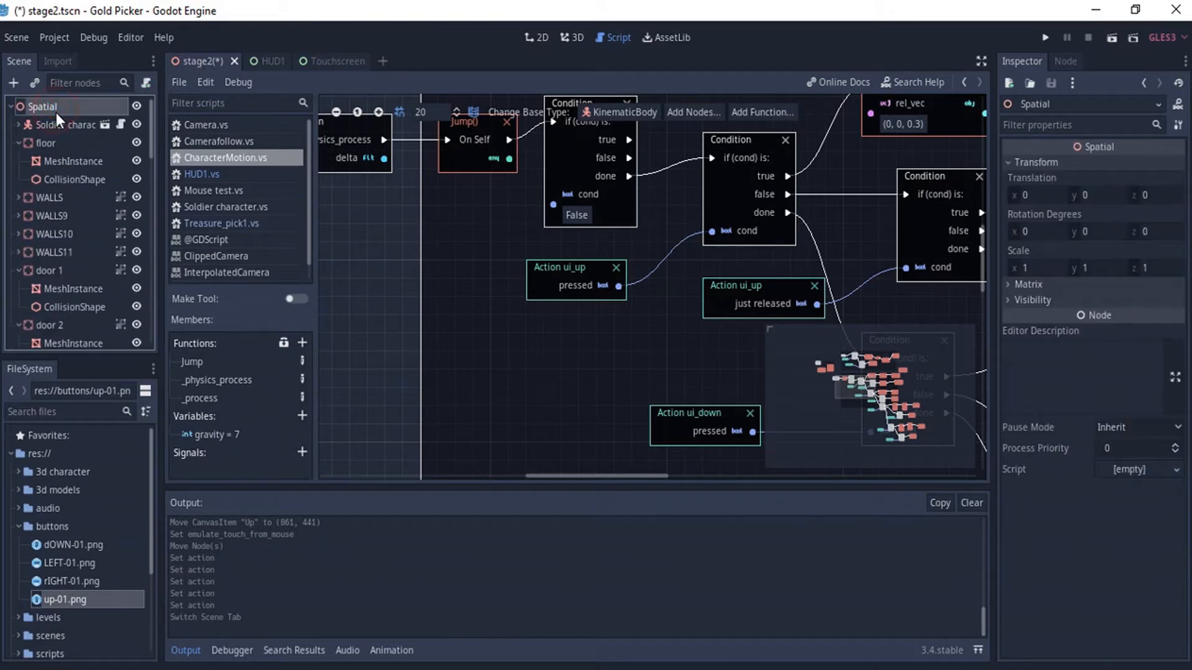
right_click(56, 111)
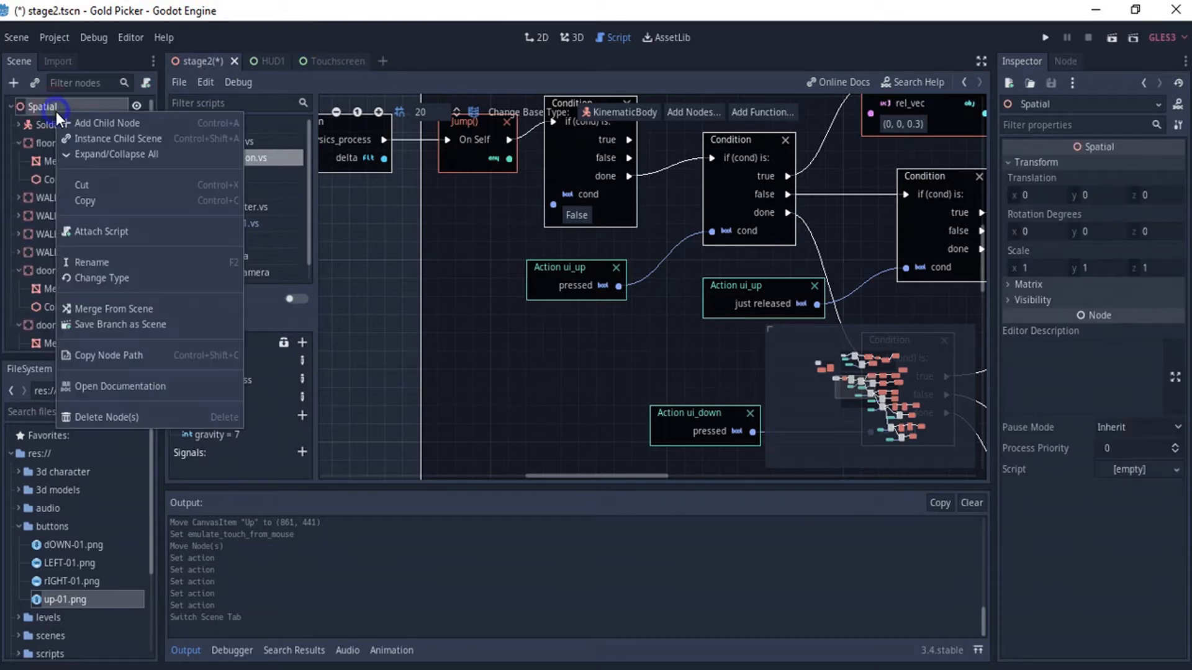
click(114, 138)
text(tou)
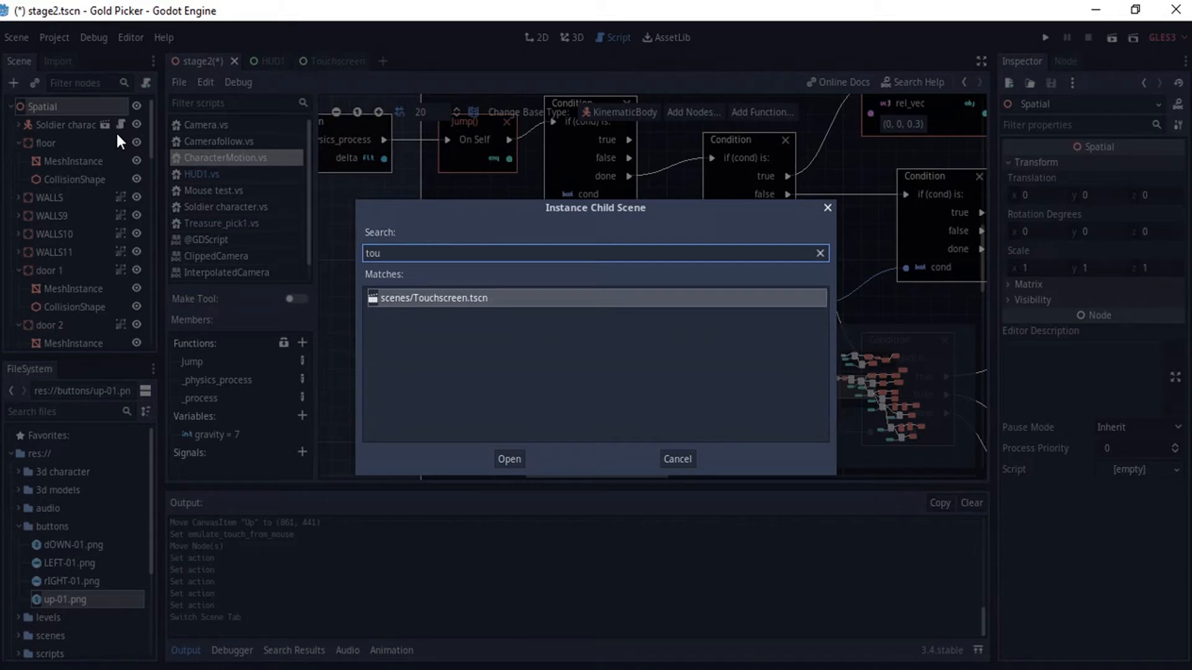
key(Return)
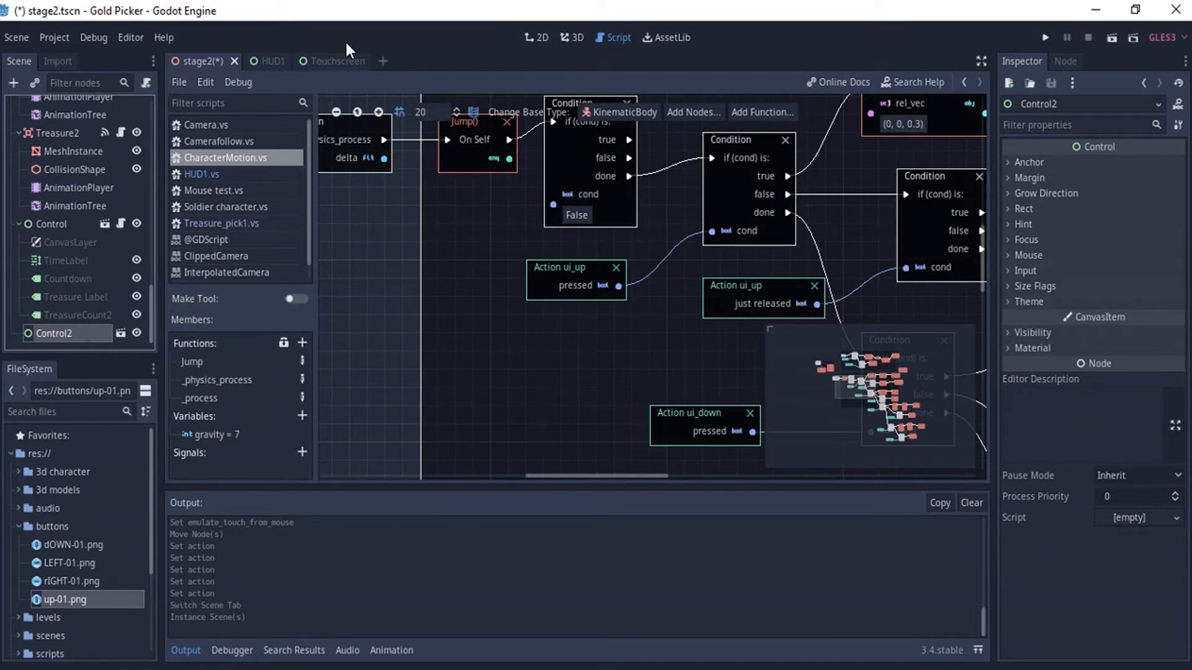
Step: Rename the root Control node of the Touchscreen scene as Touchscren
click(339, 62)
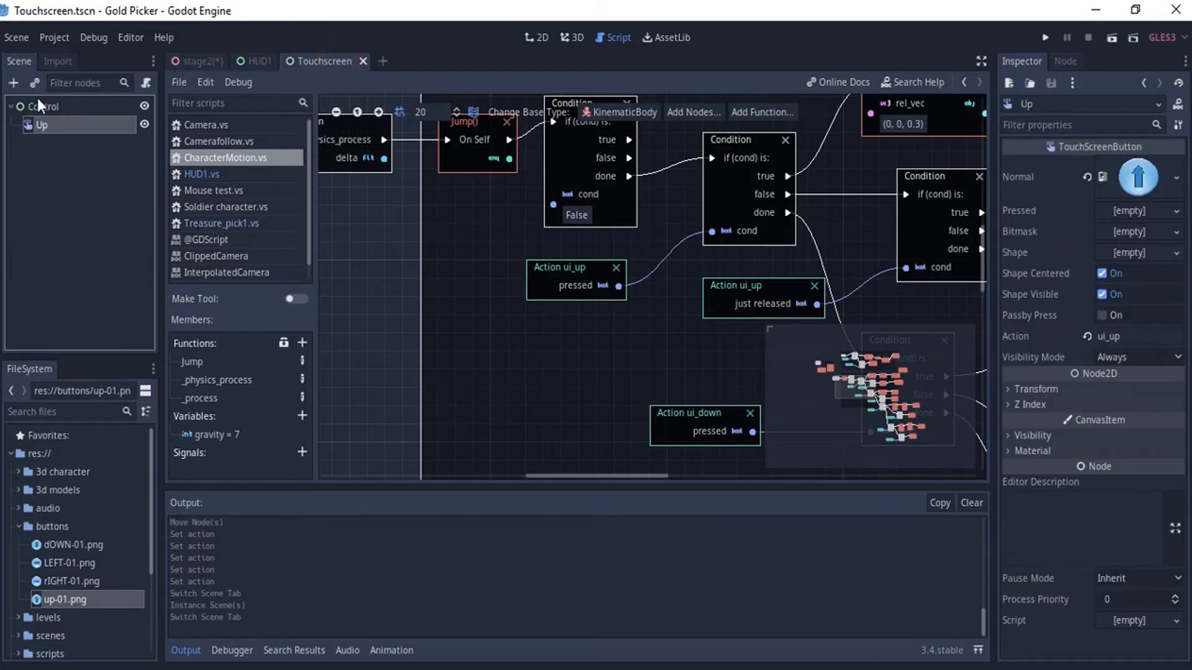
click(50, 107)
click(51, 107)
text(To)
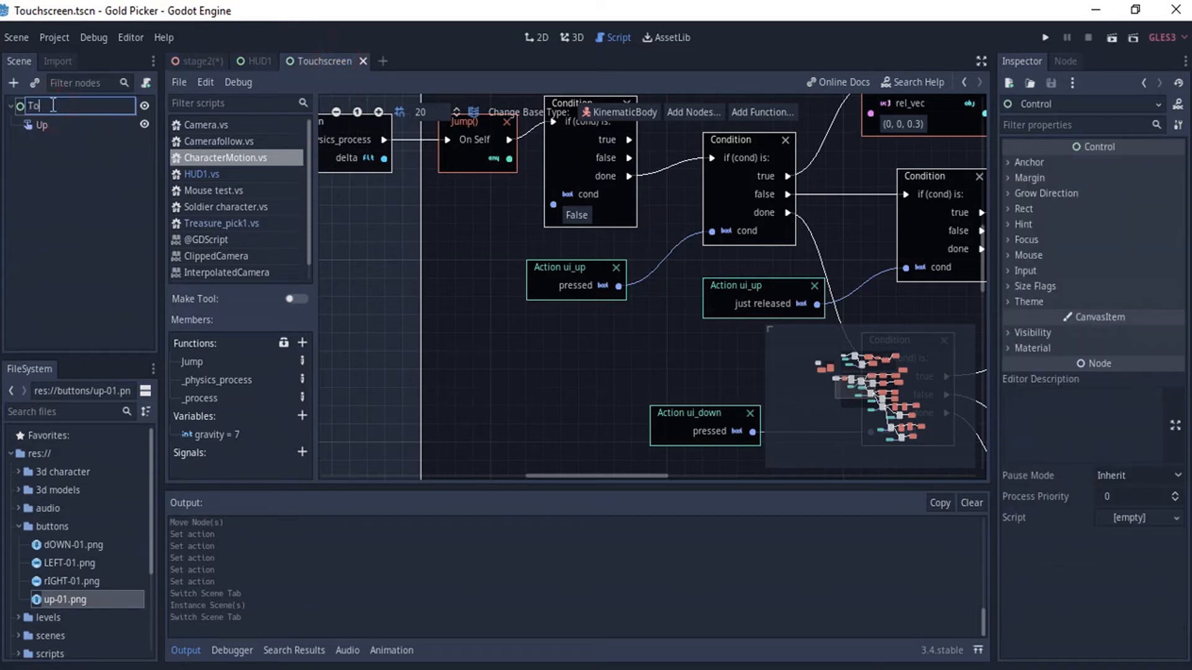
text(uchscren)
key(Return)
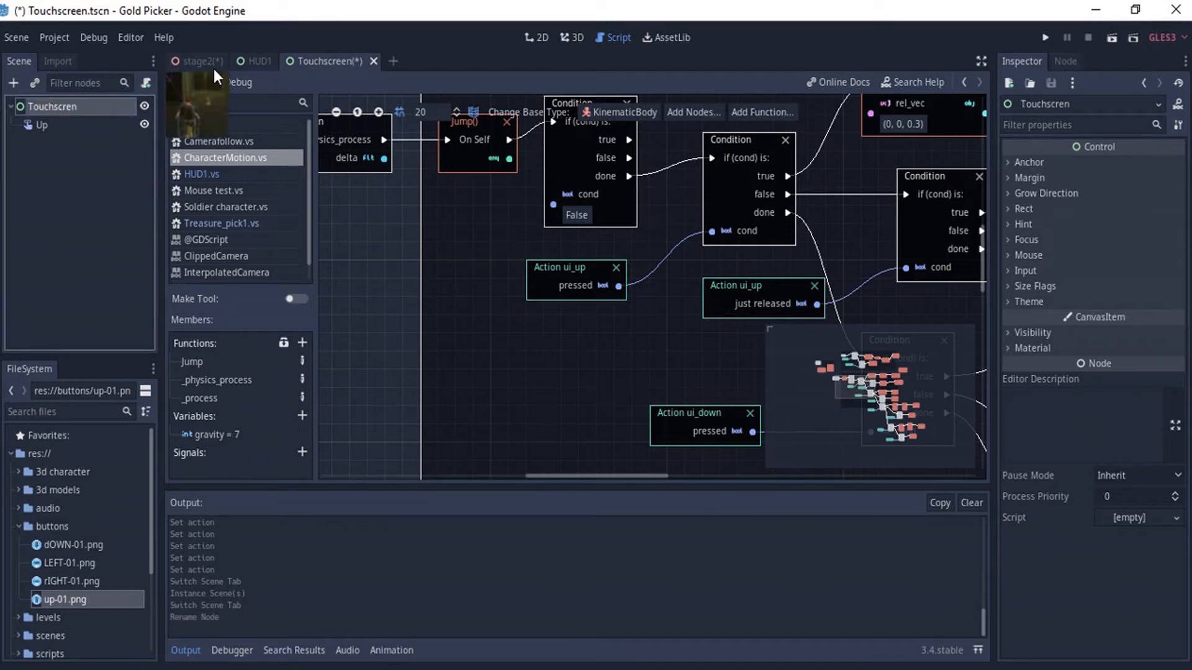
Step: Delete the Control2 instance of the Touchscreen scene from the stage2 scene
click(211, 60)
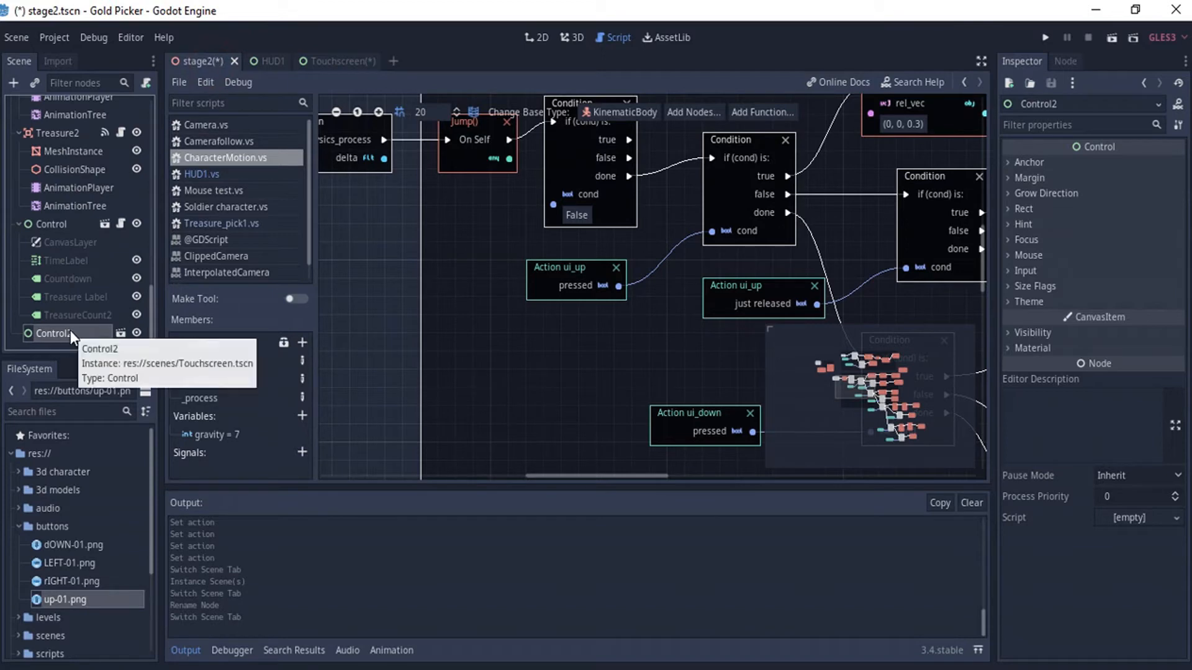
key(Delete)
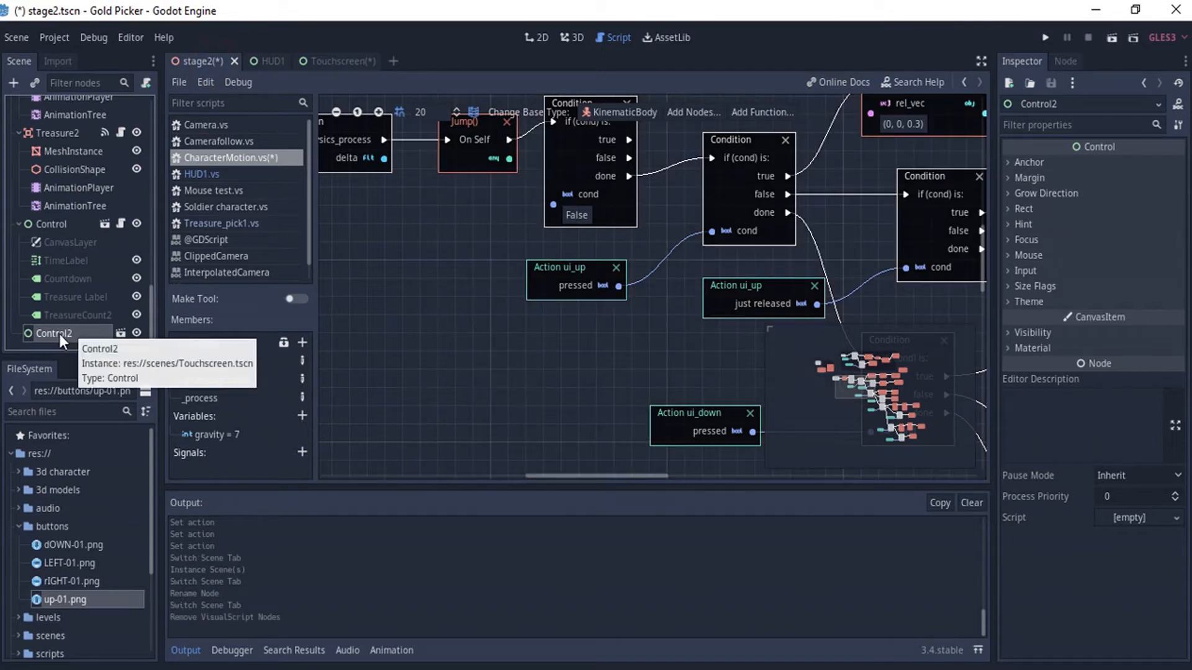
right_click(60, 334)
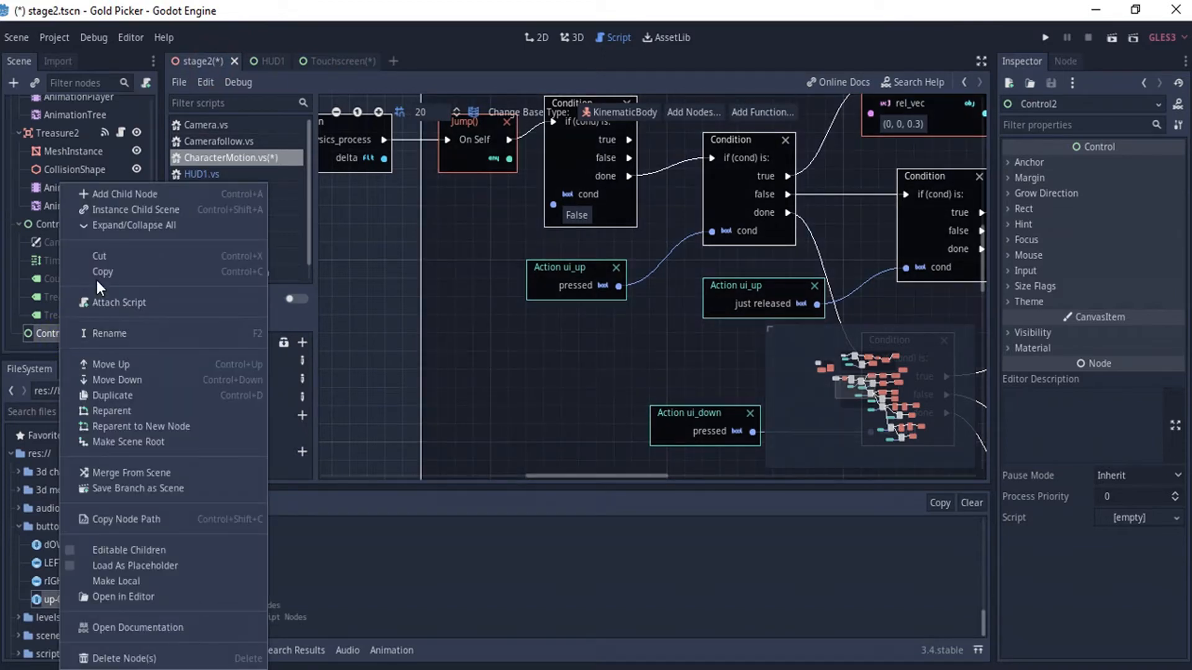
click(124, 658)
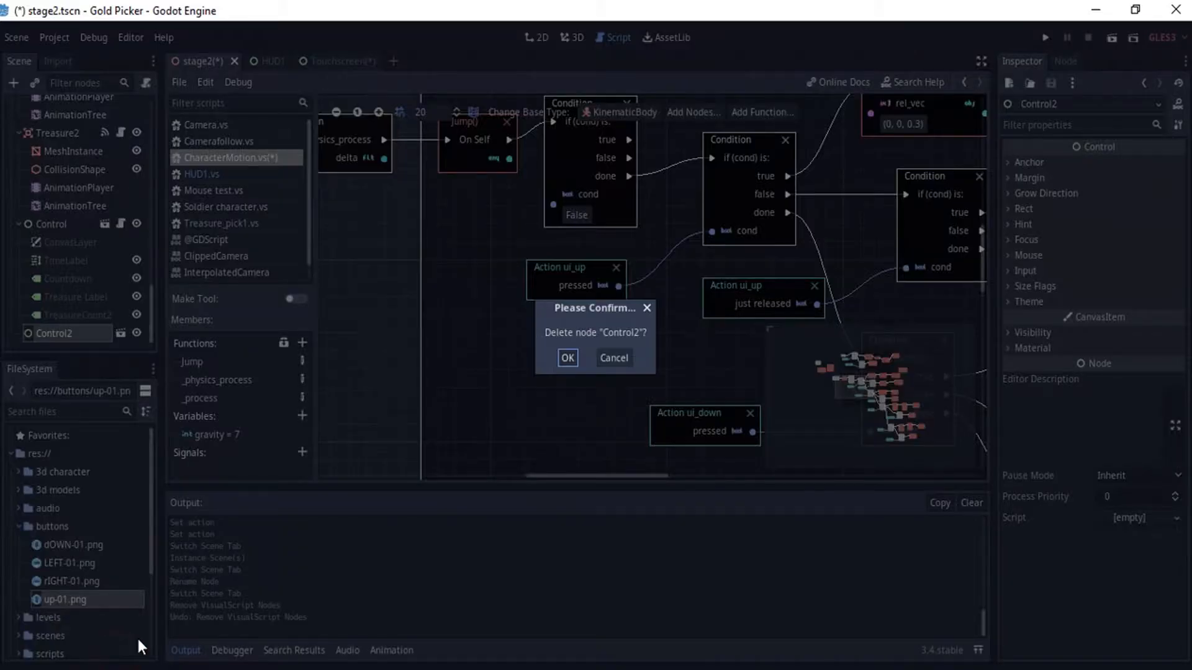
click(567, 358)
Step: Instance scenes/Touchscreen.tscn again as a child of stage2's root Spatial node
scroll(5, 251, up, 10)
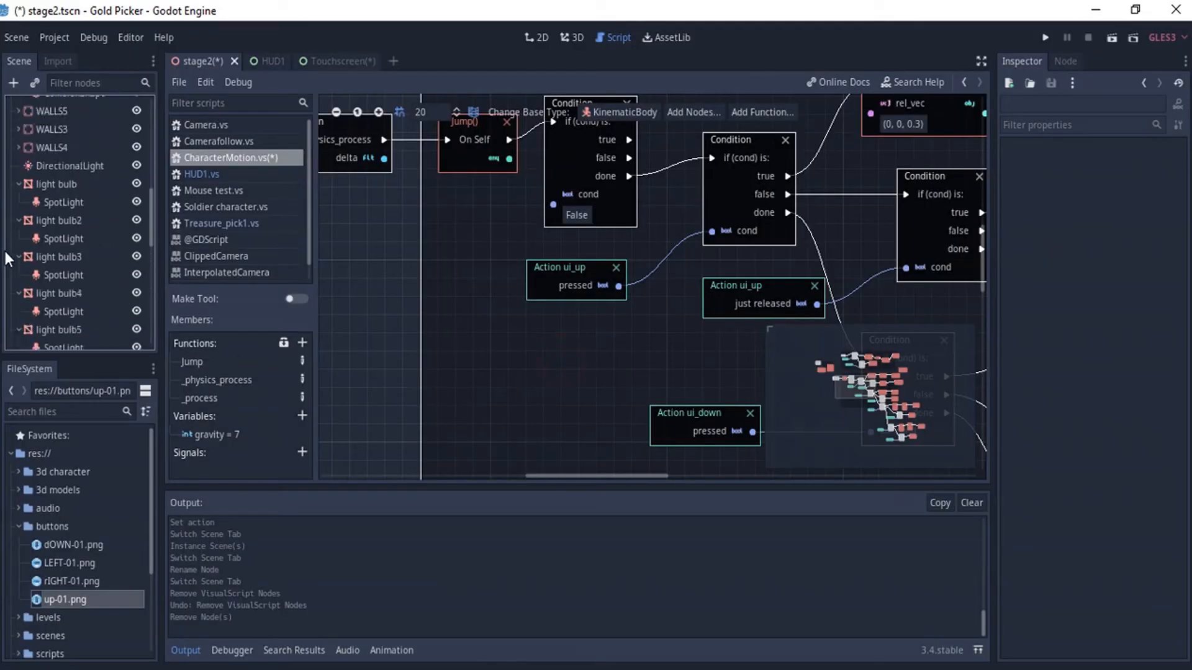
right_click(31, 104)
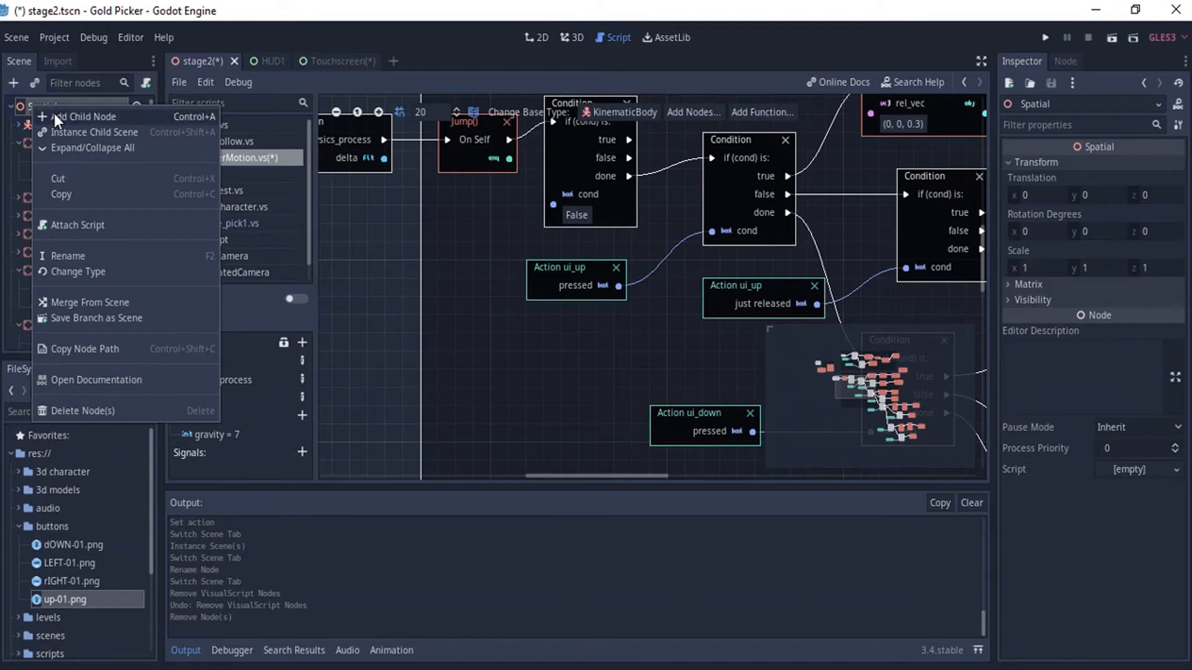
click(65, 129)
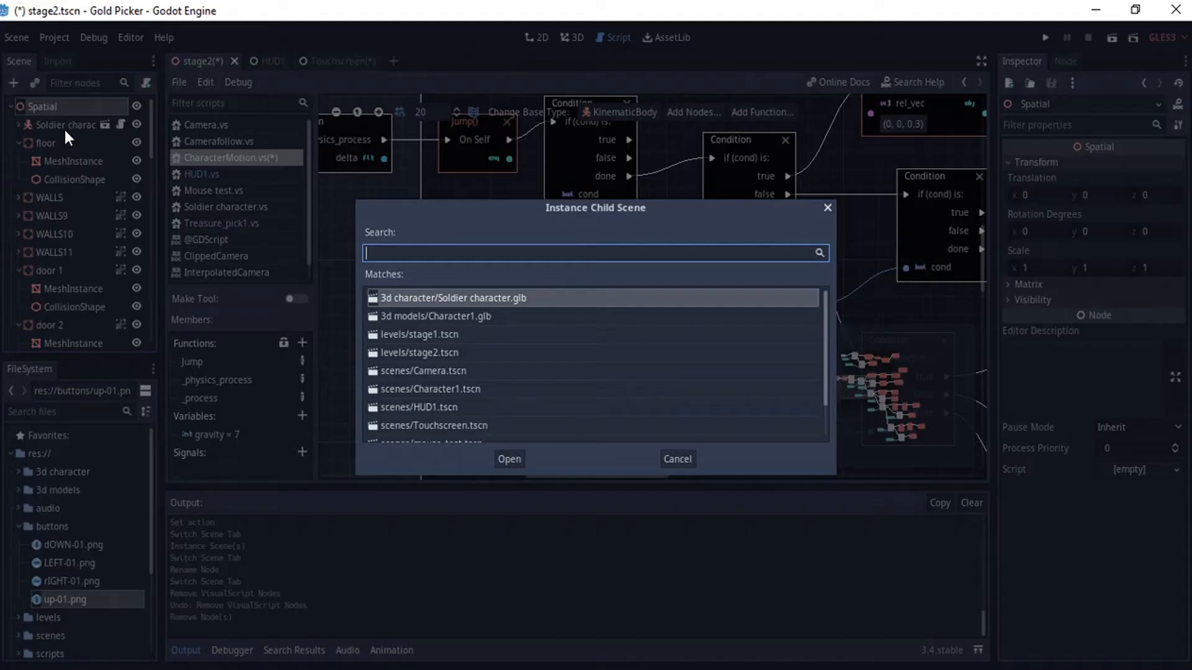
text(touch)
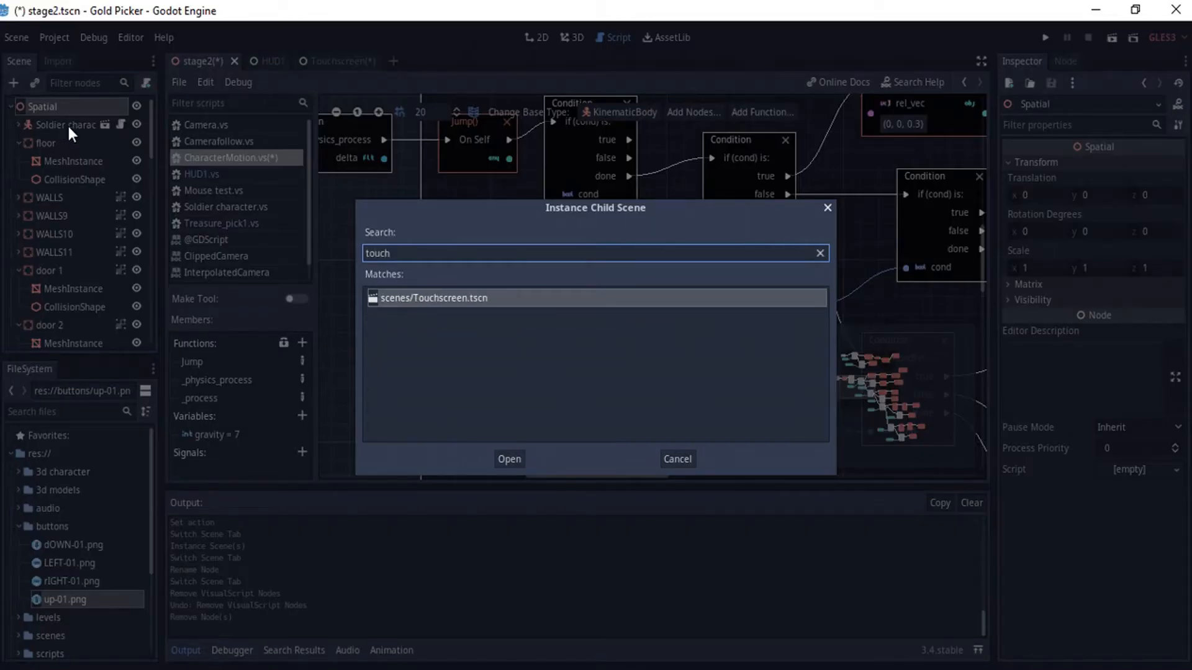
key(Return)
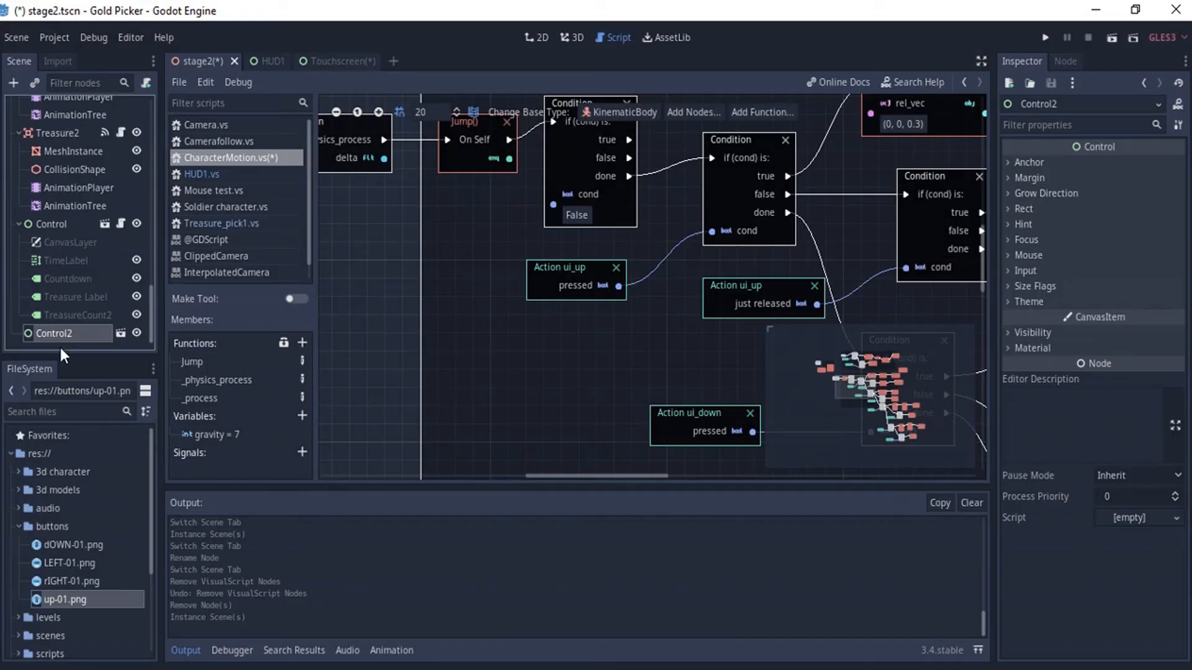
Step: Save the Touchscreen scene and return to the stage2 scene
click(352, 57)
key(ctrl+s)
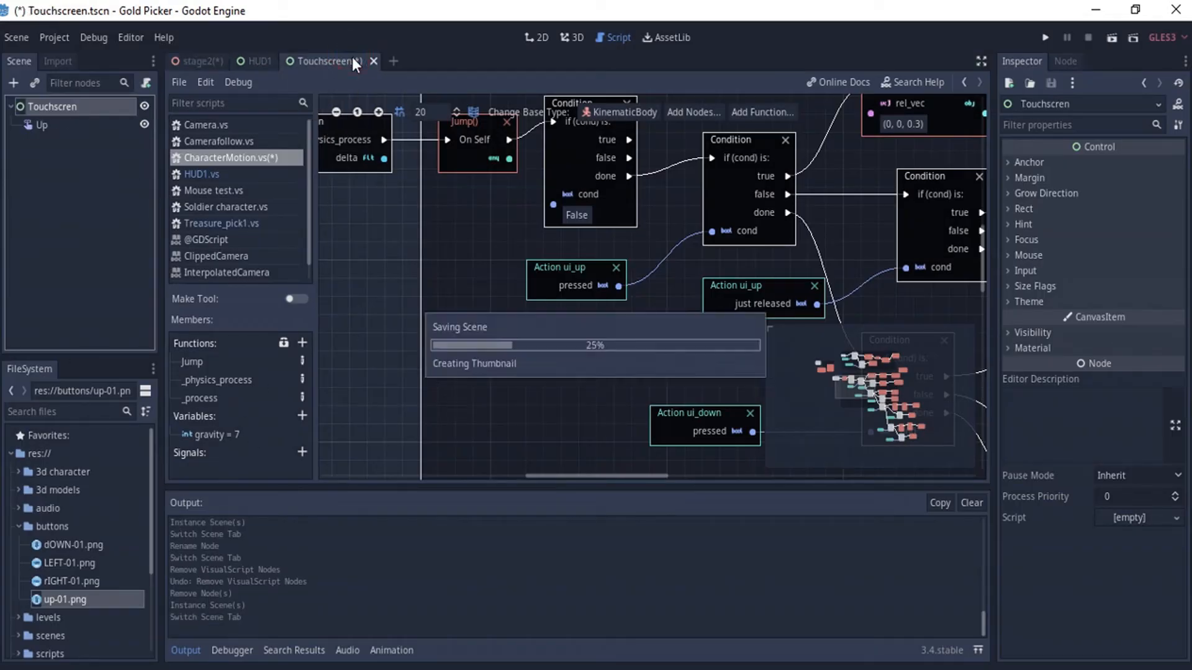
click(205, 59)
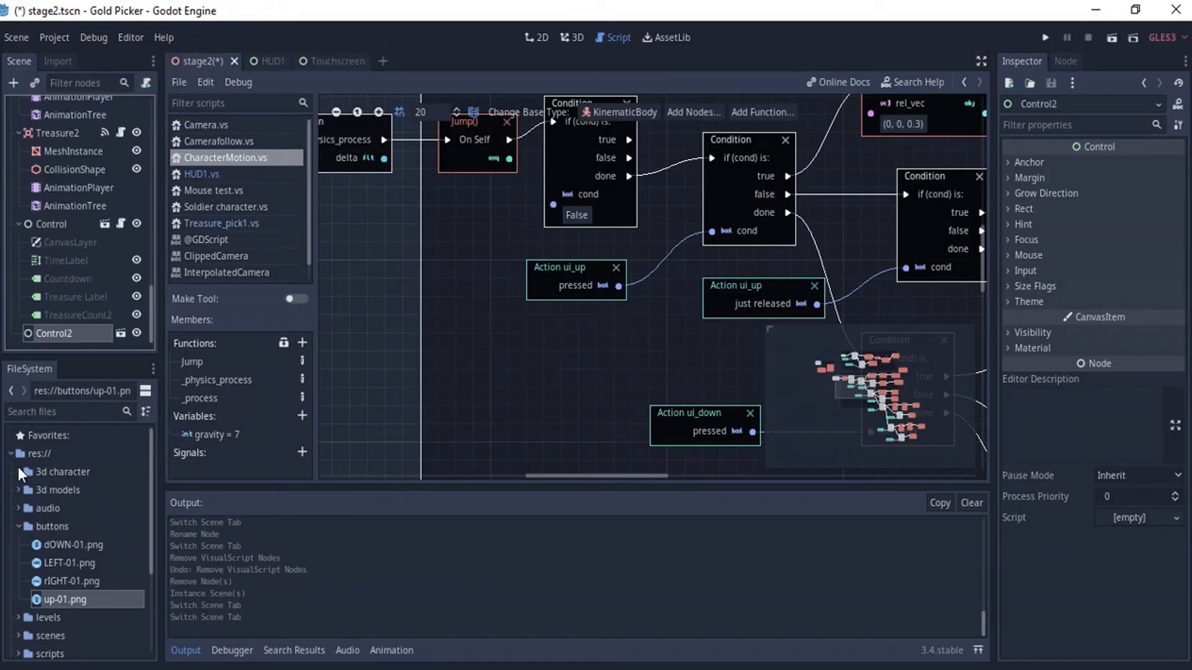
click(329, 59)
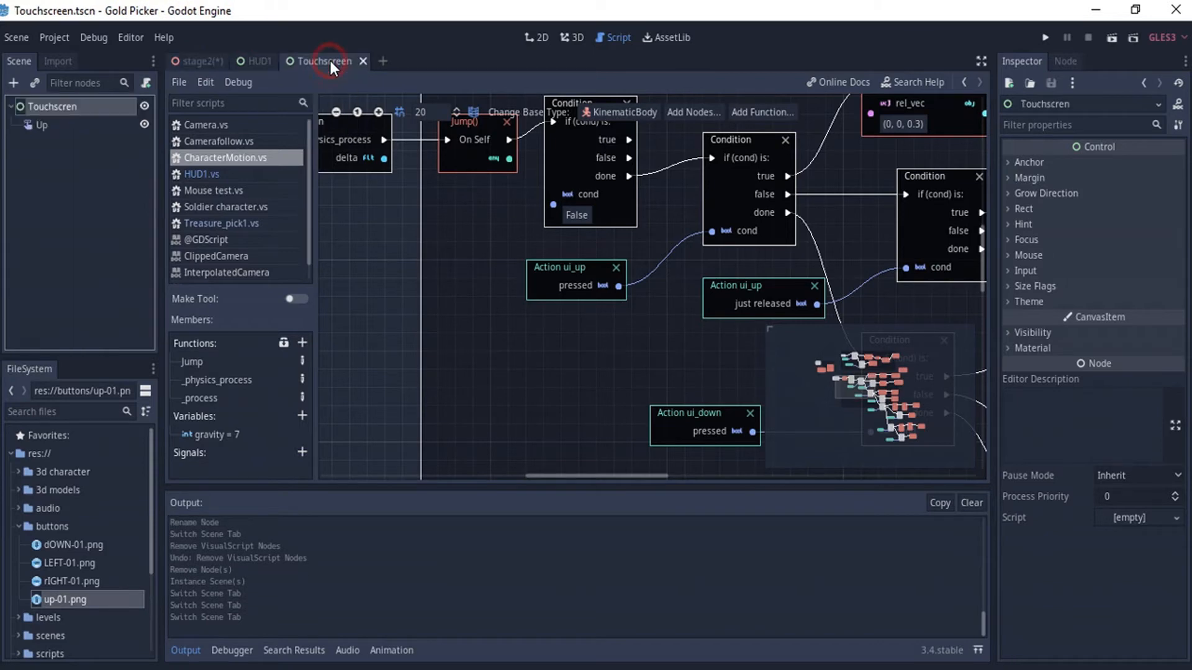
click(198, 60)
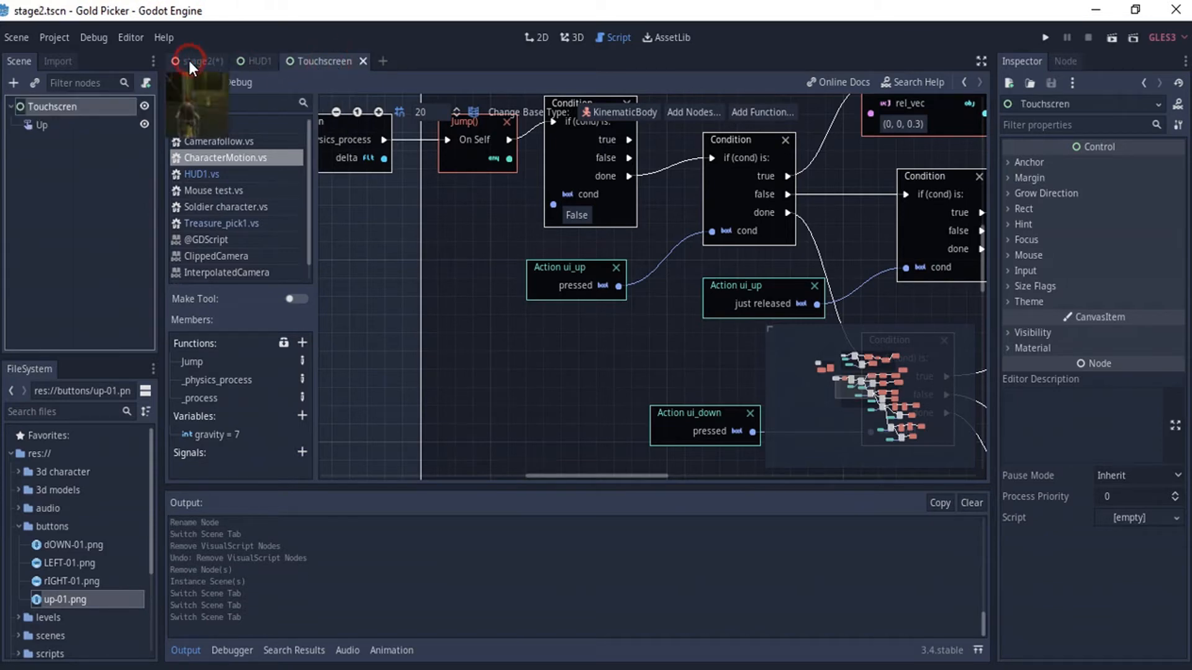
scroll(84, 218, up, 3)
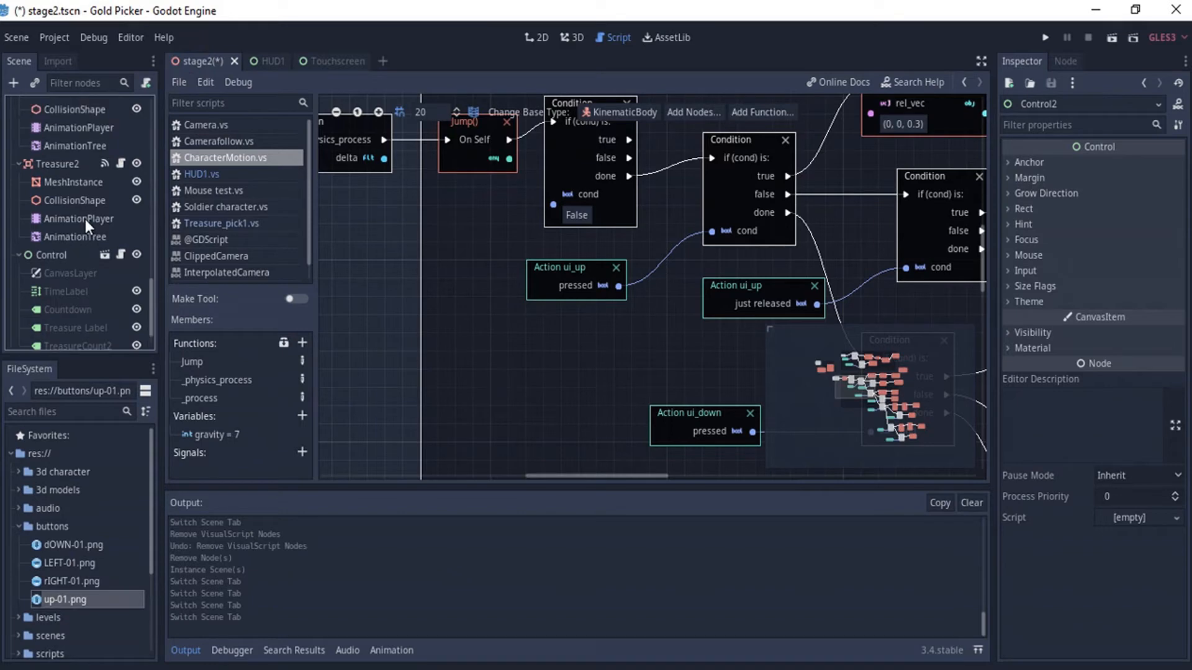
scroll(85, 222, down, 3)
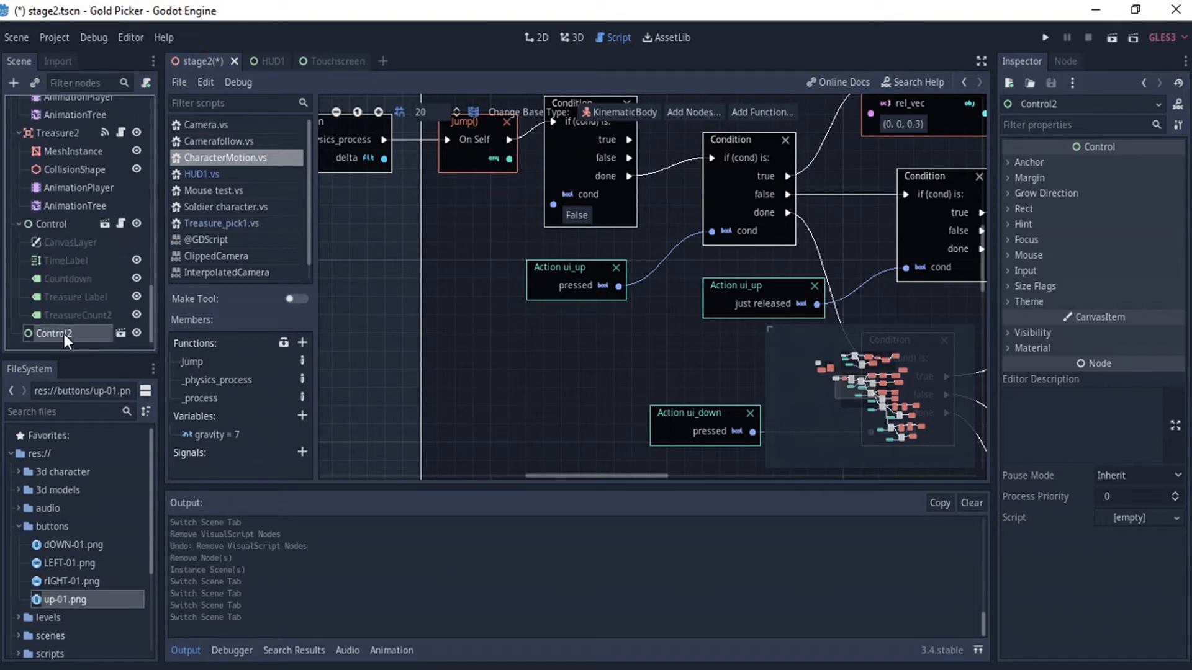
Step: Show stage2 in the 2D view and move the Control2 touch button instance slightly, to about (-6, 19)
click(538, 37)
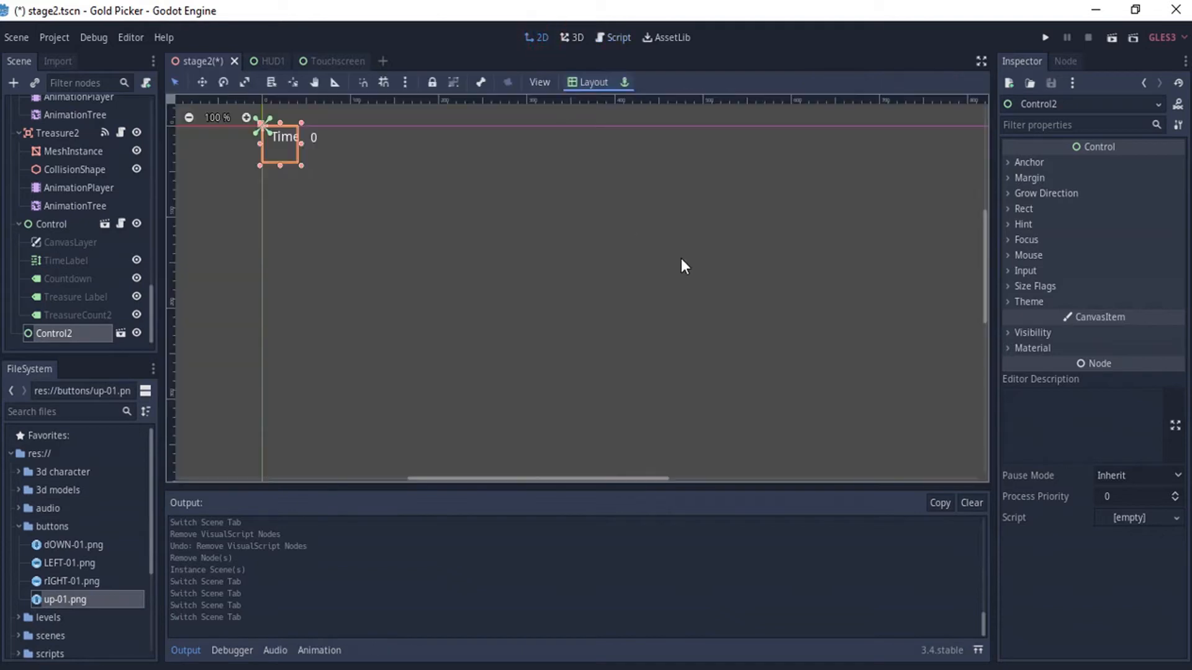
middle_drag(784, 295, 674, 241)
scroll(623, 251, down, 3)
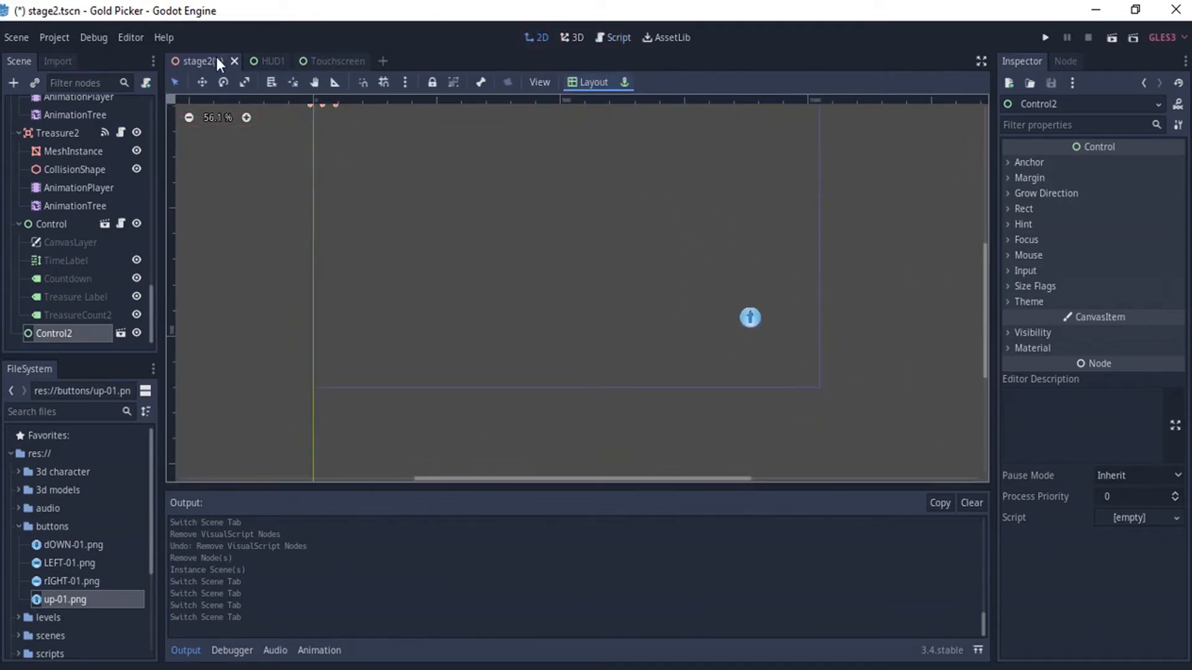
middle_drag(762, 366, 728, 310)
scroll(667, 225, up, 3)
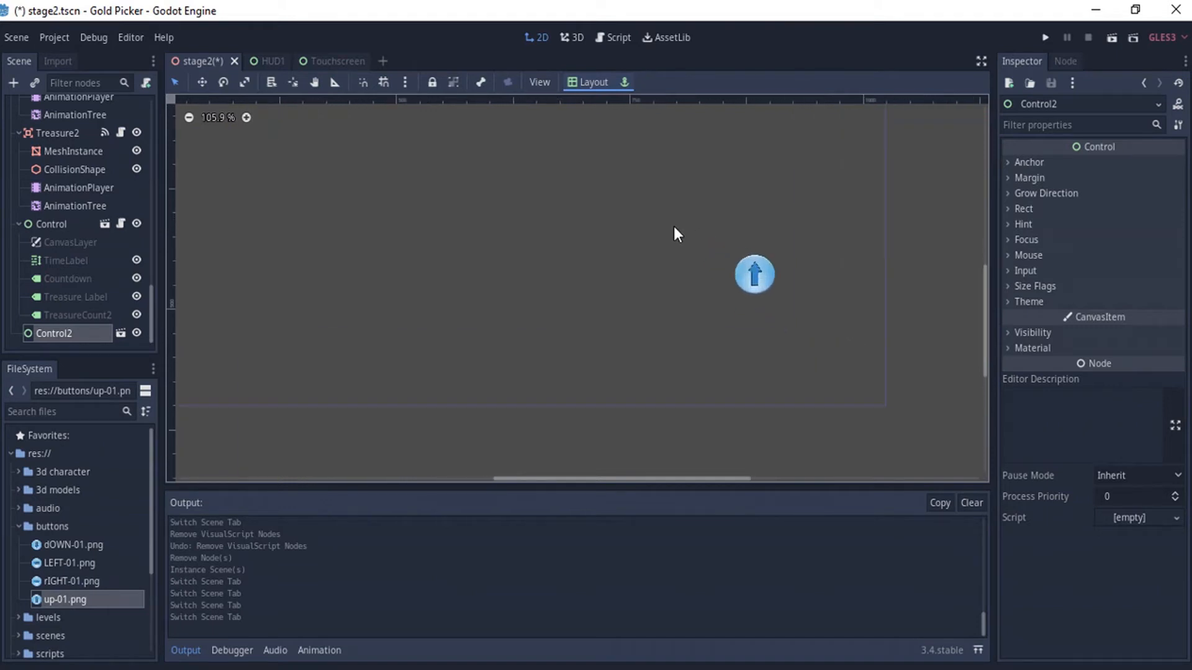
mouse_move(759, 277)
mouse_down()
mouse_move(729, 296)
mouse_move(749, 297)
mouse_up()
scroll(772, 333, down, 2)
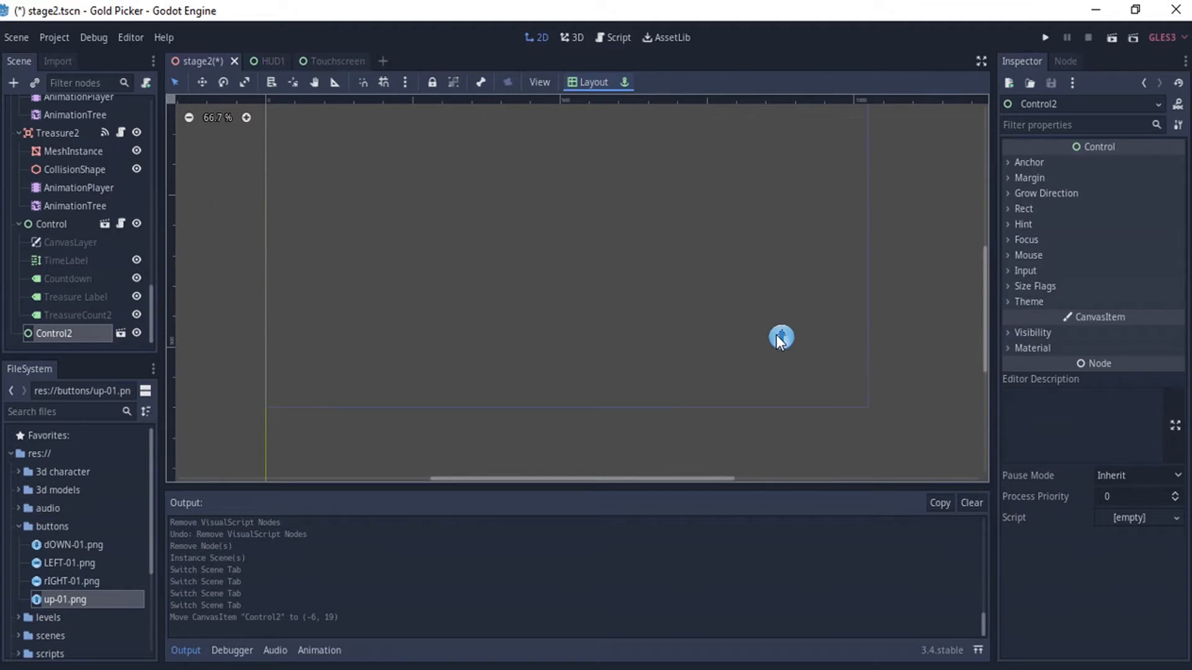
Step: Play the stage2 scene and move the game window higher on the screen
right_click(205, 57)
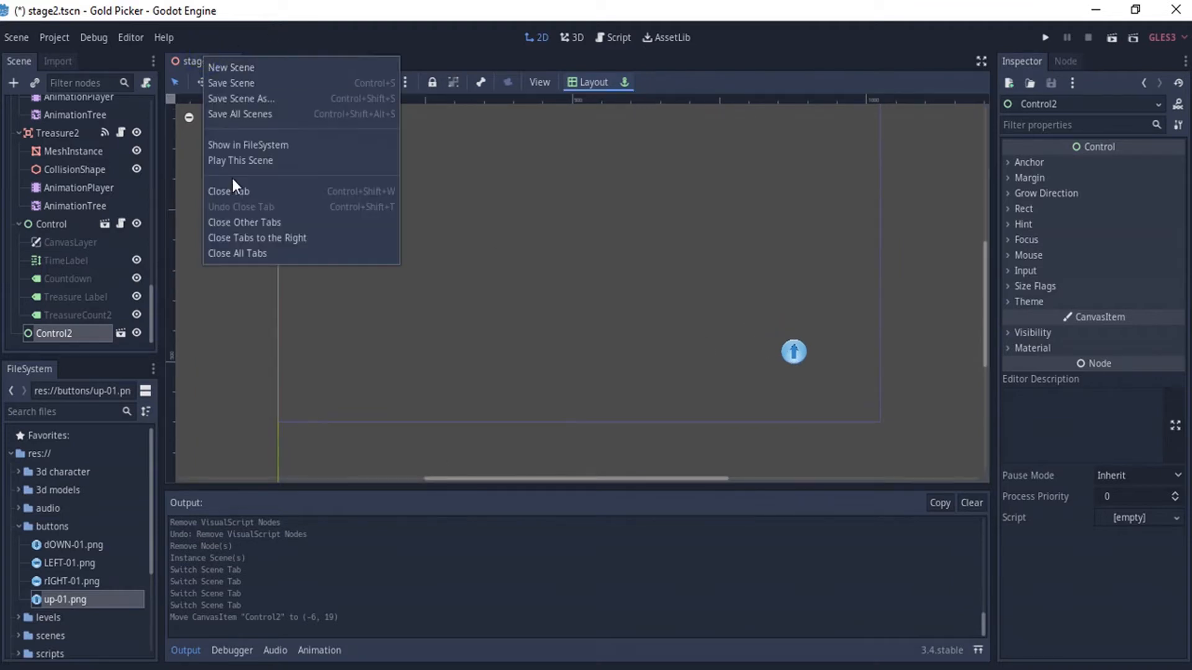
click(240, 161)
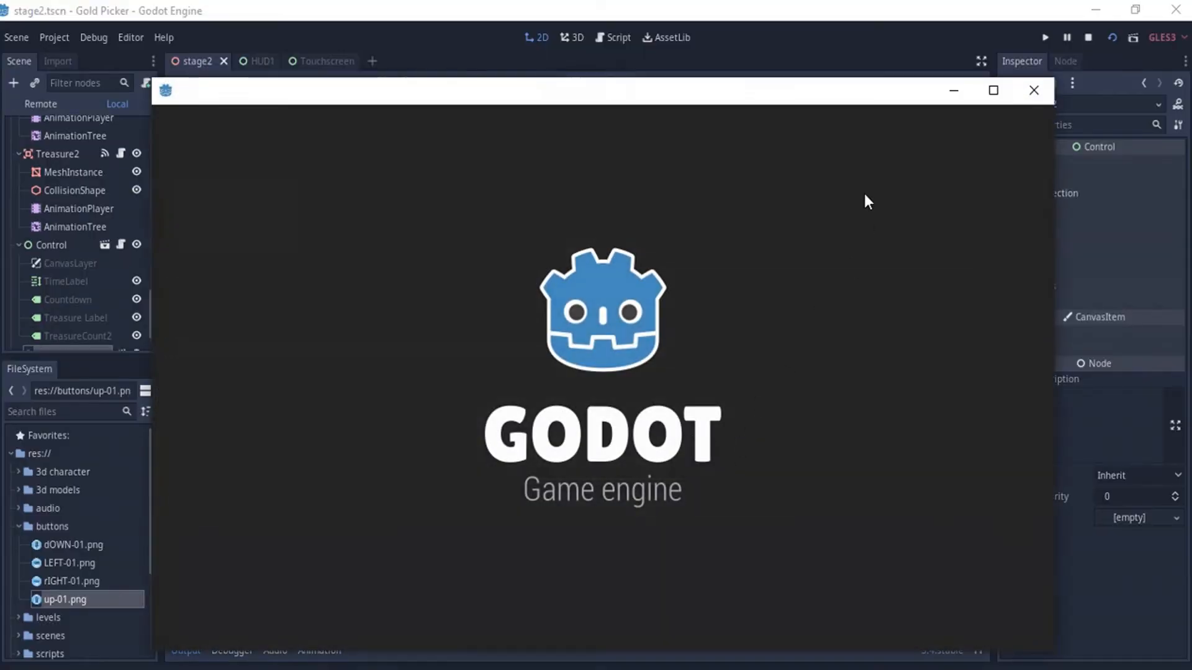
drag(806, 95, 809, 44)
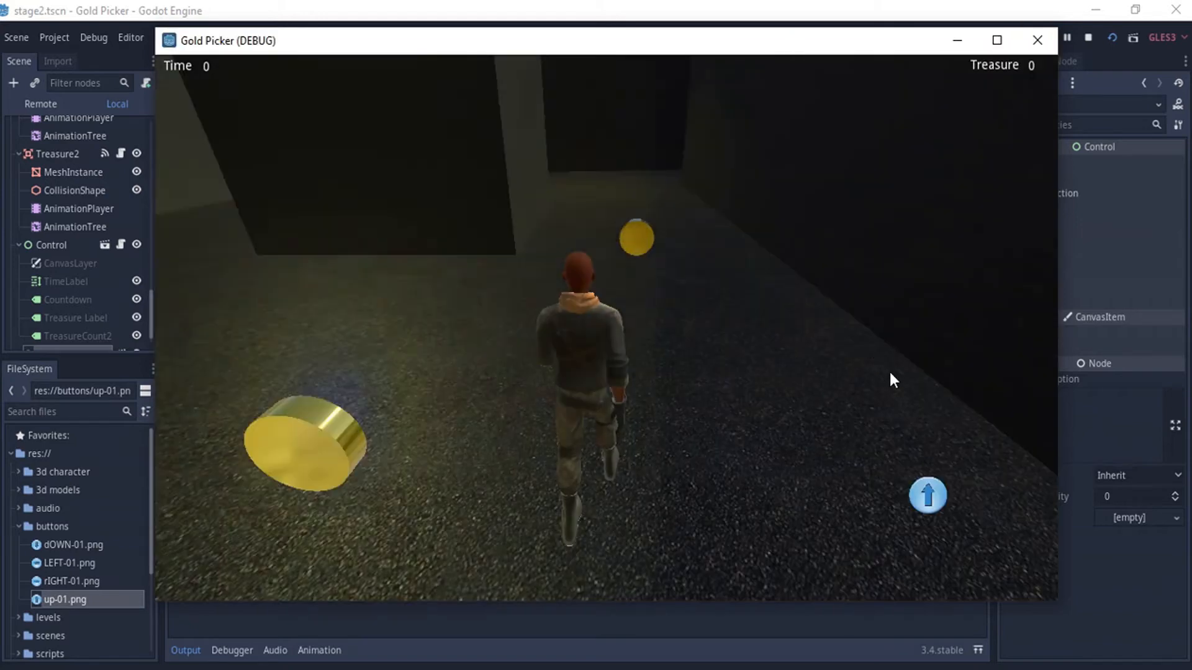
Step: Test the on-screen Up touch button repeatedly while turning the character in the running game, and close the game
click(936, 492)
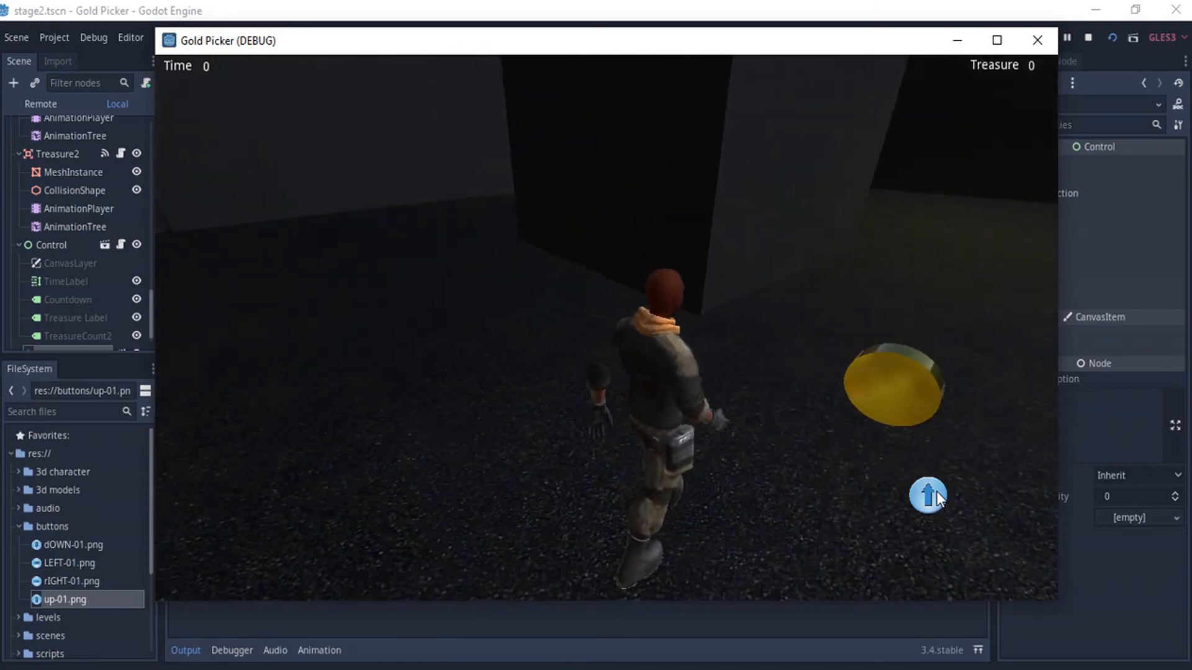
click(937, 492)
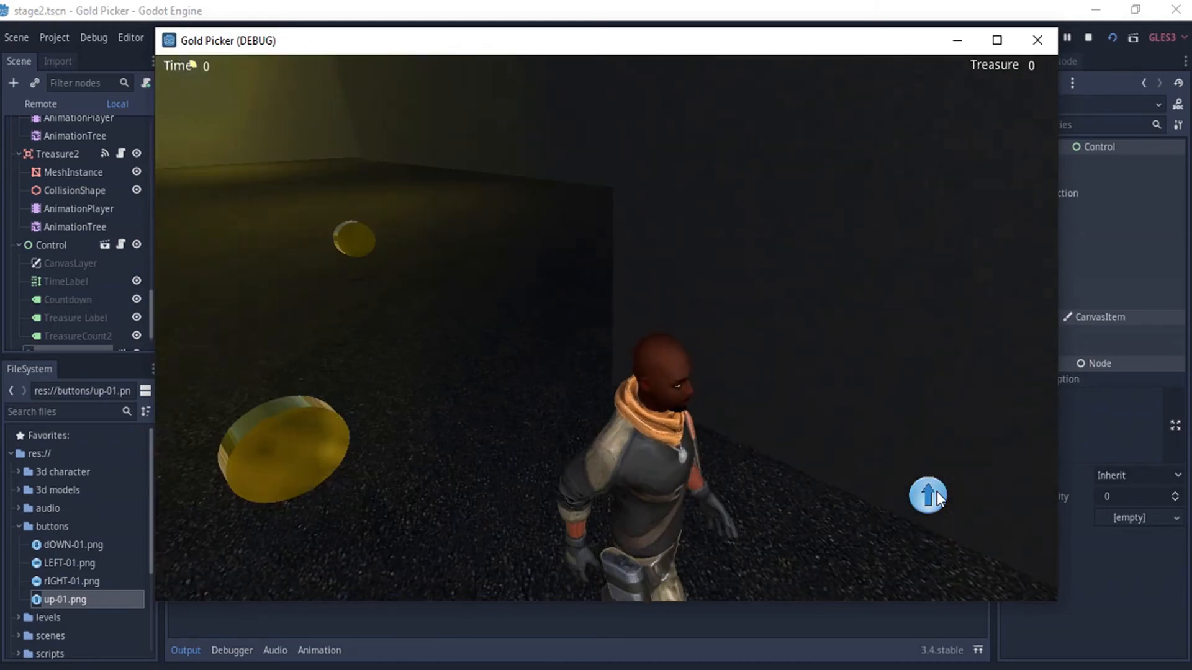
click(936, 492)
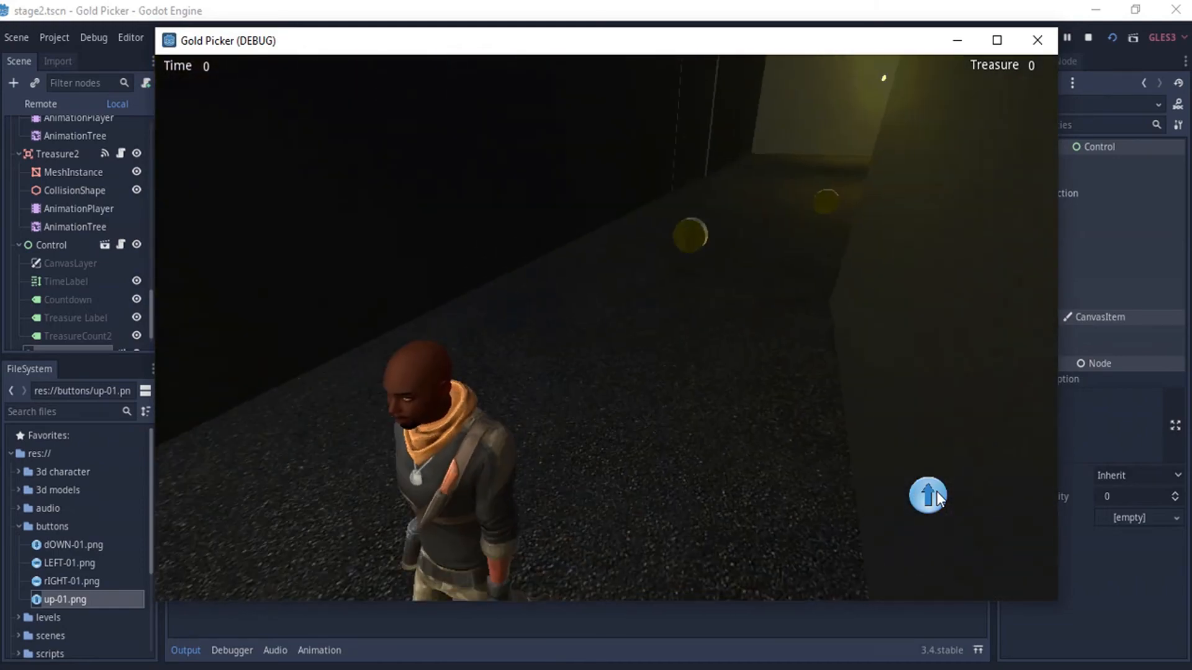
click(936, 492)
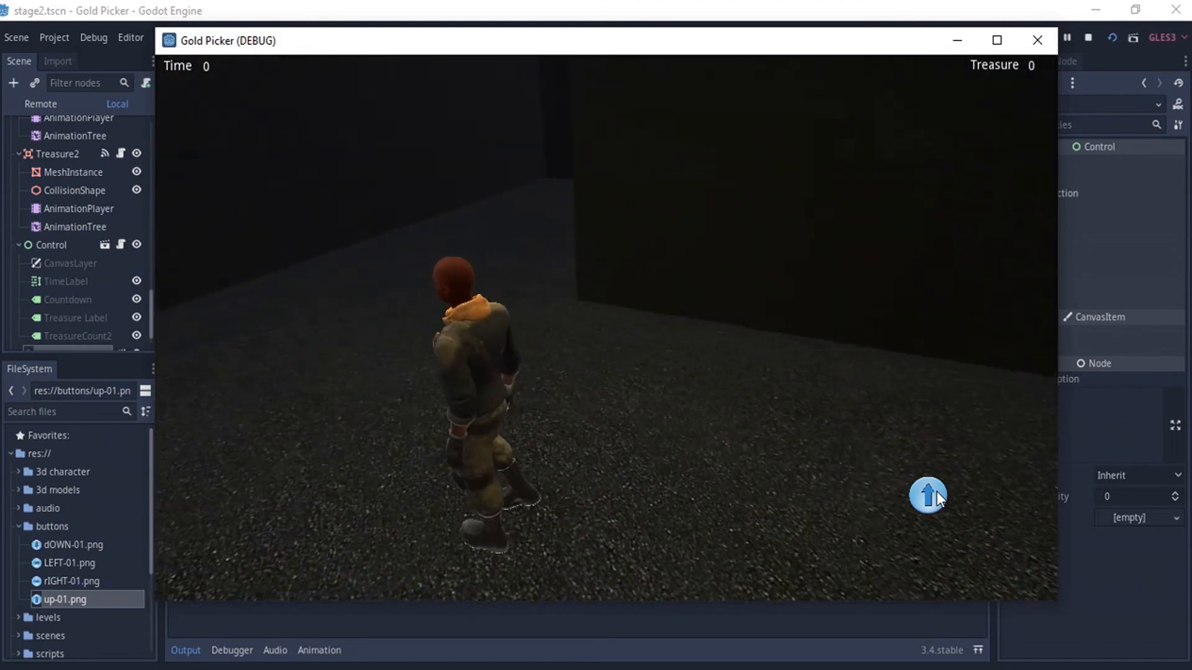
key(Right)
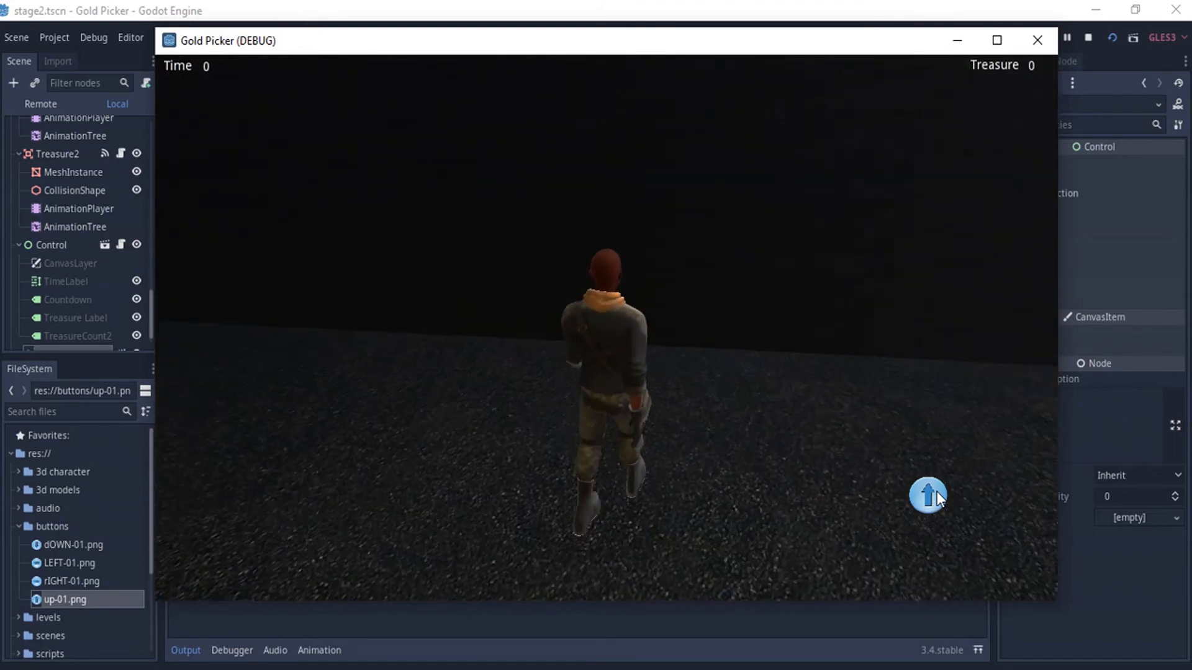
key(Right)
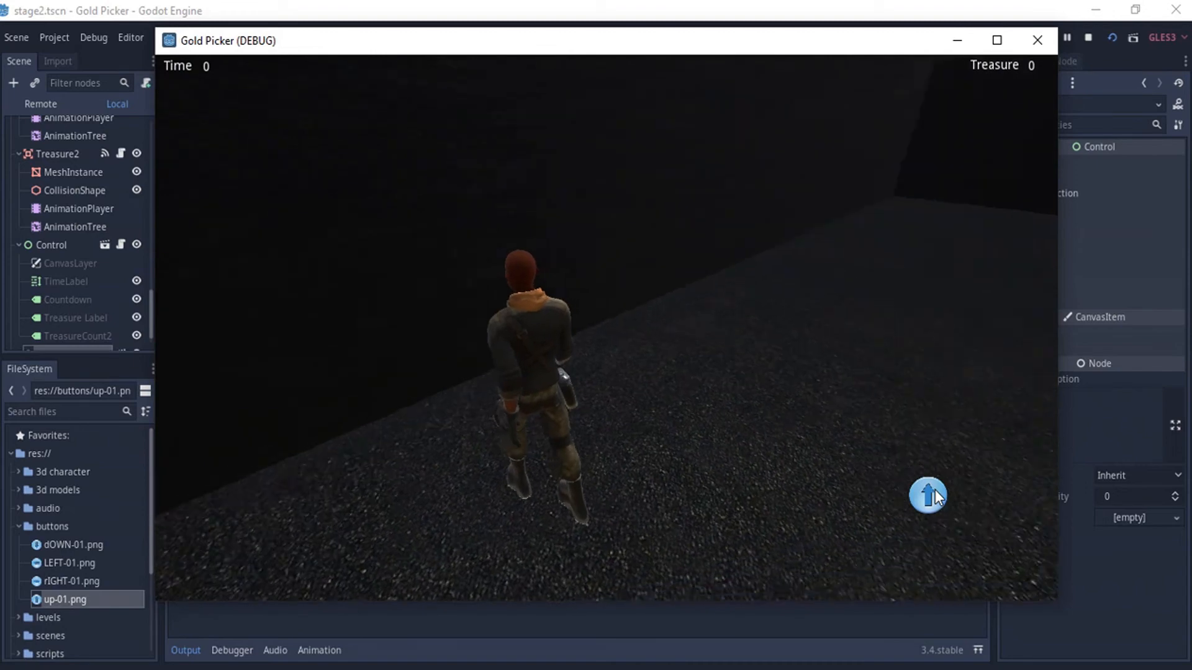
click(935, 491)
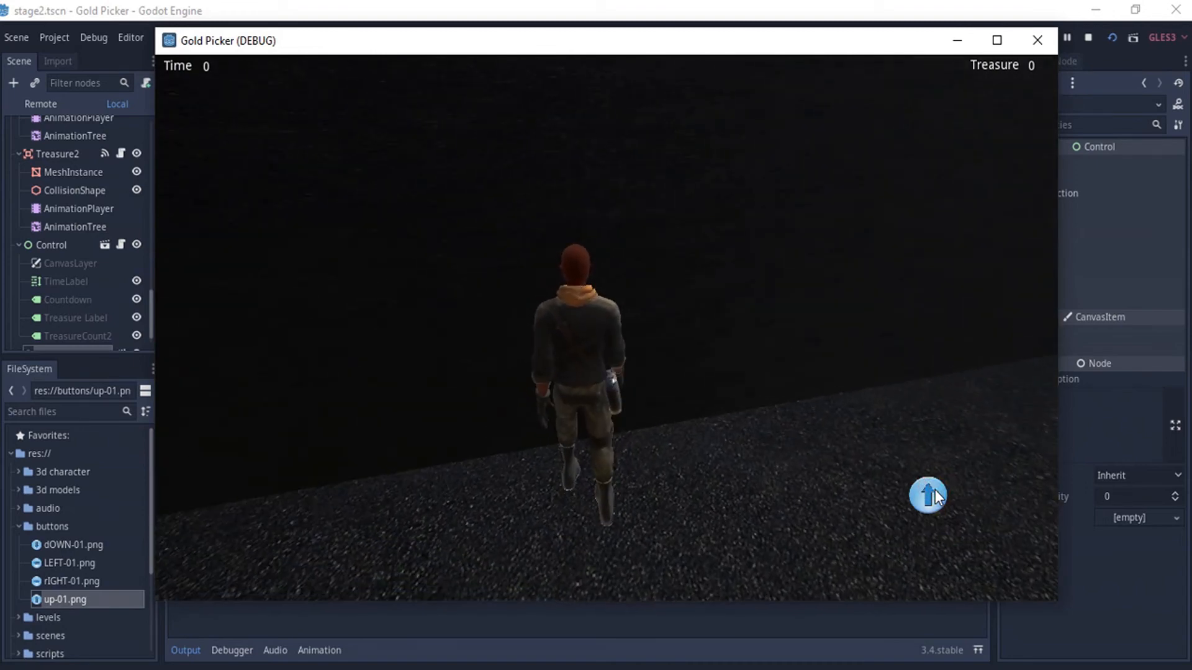
click(1052, 41)
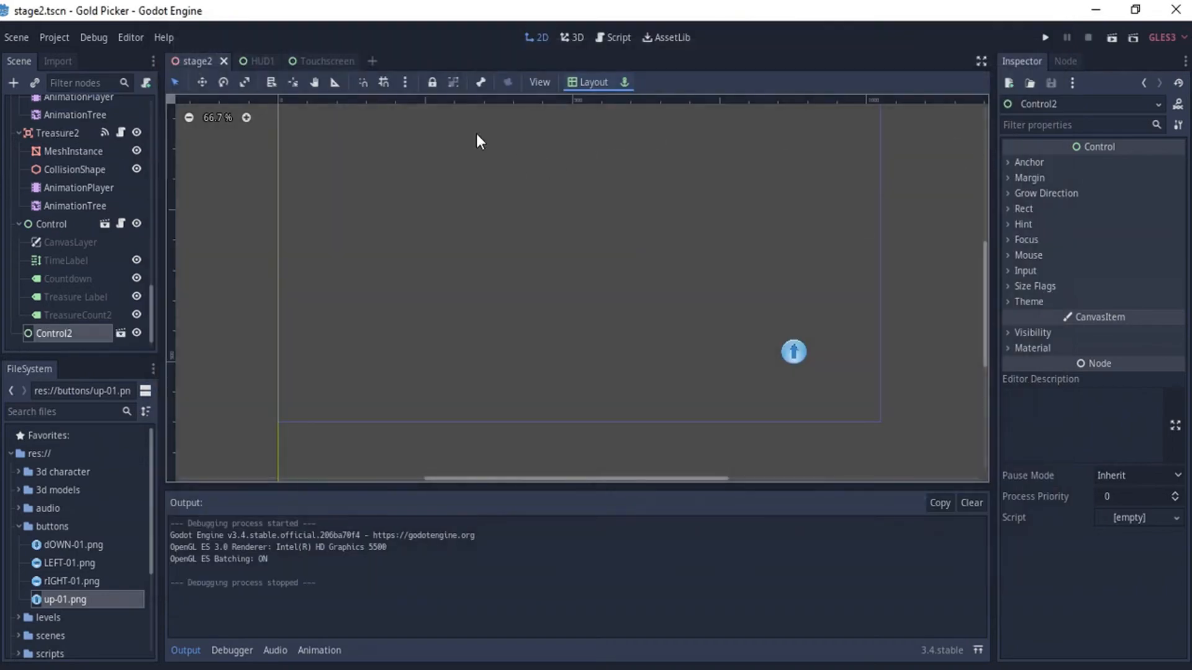
scroll(86, 255, up, 4)
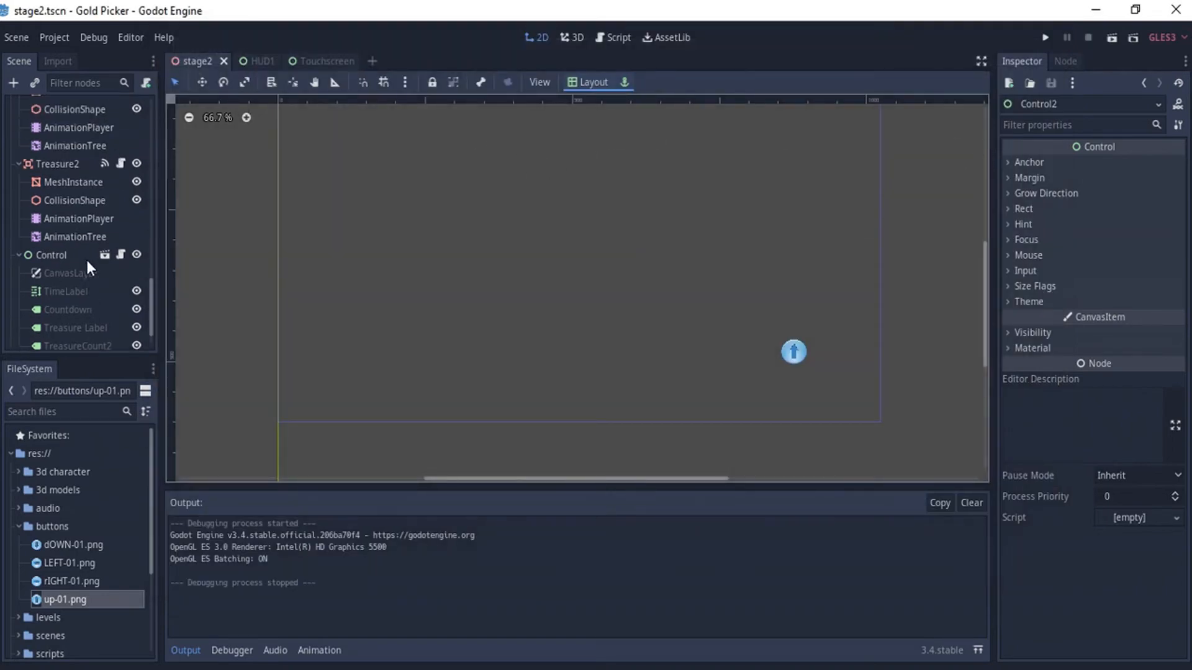
scroll(87, 260, down, 4)
scroll(87, 255, up, 12)
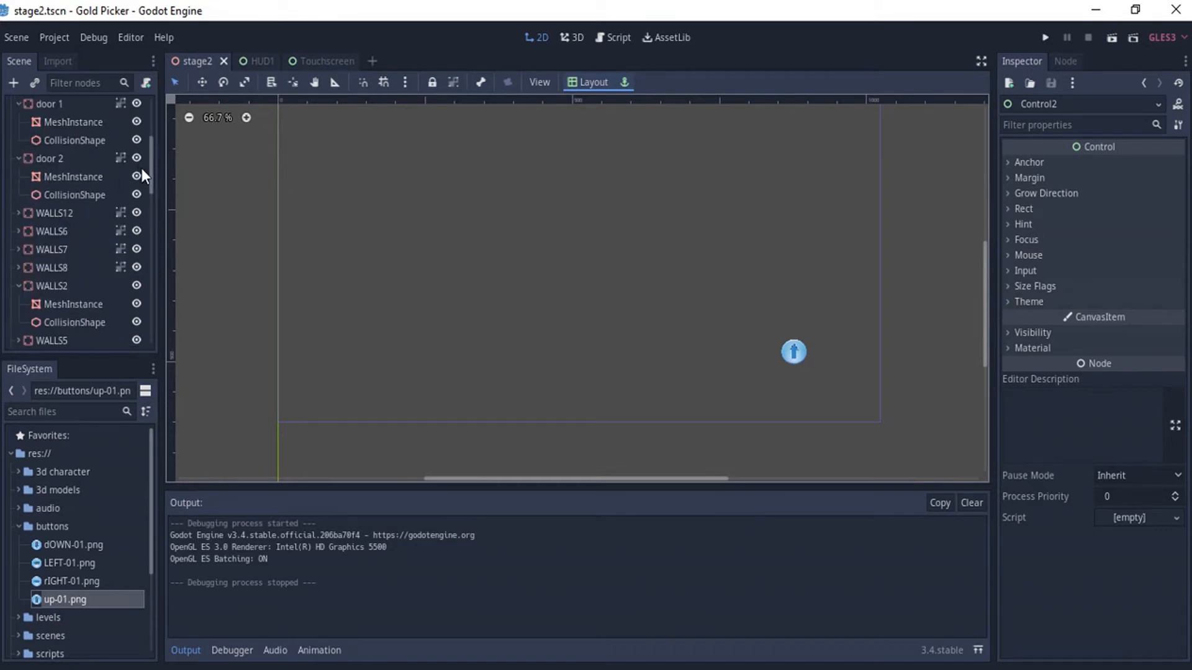
drag(153, 150, 149, 281)
Step: Move the Control2 touch button instance in stage2 to about (-11, 18)
click(196, 53)
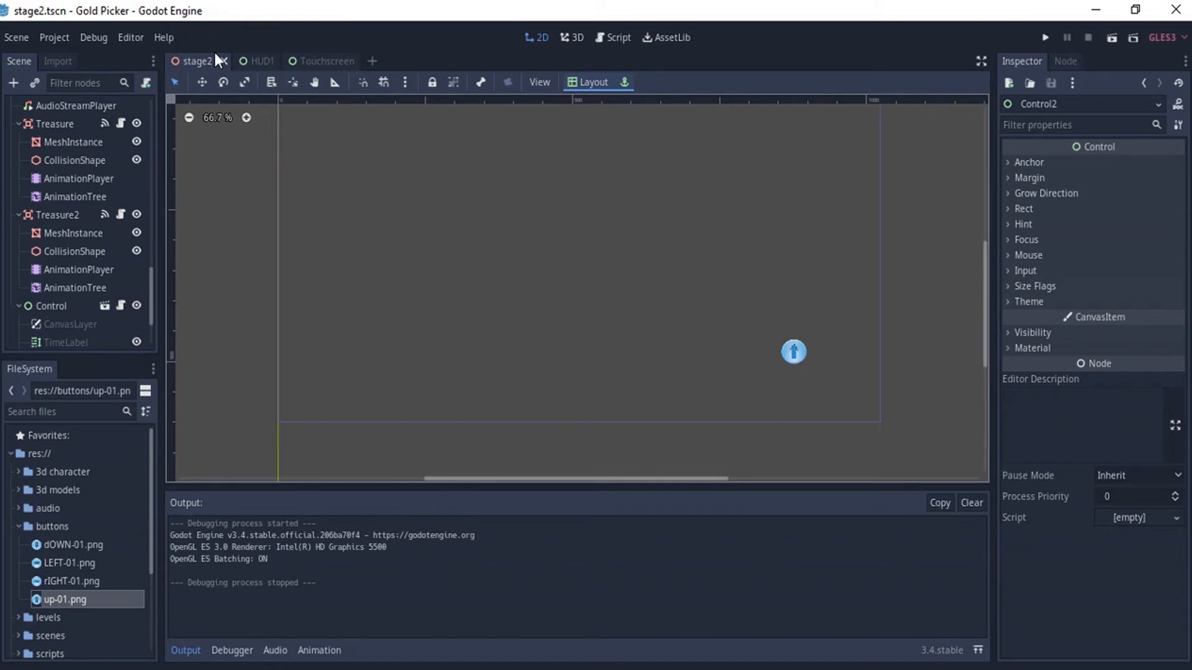
click(790, 350)
drag(791, 340, 788, 342)
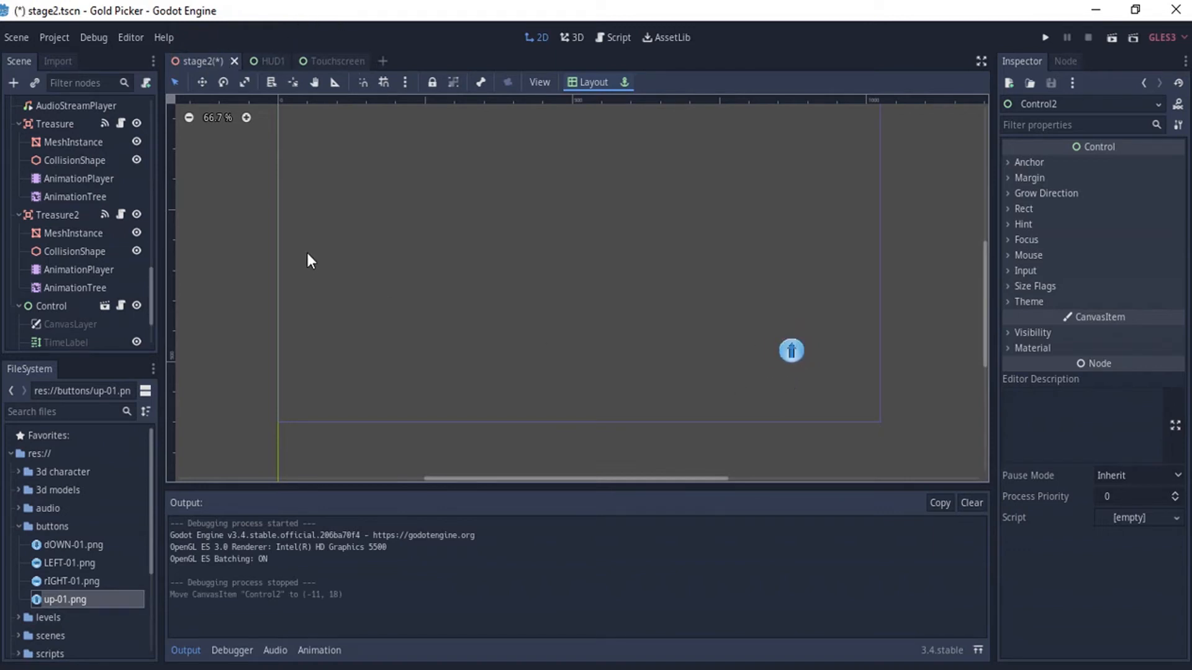
Step: In the Touchscreen scene, add a duplicate of the Up button named down, placed directly below it at about (863, 514)
click(327, 64)
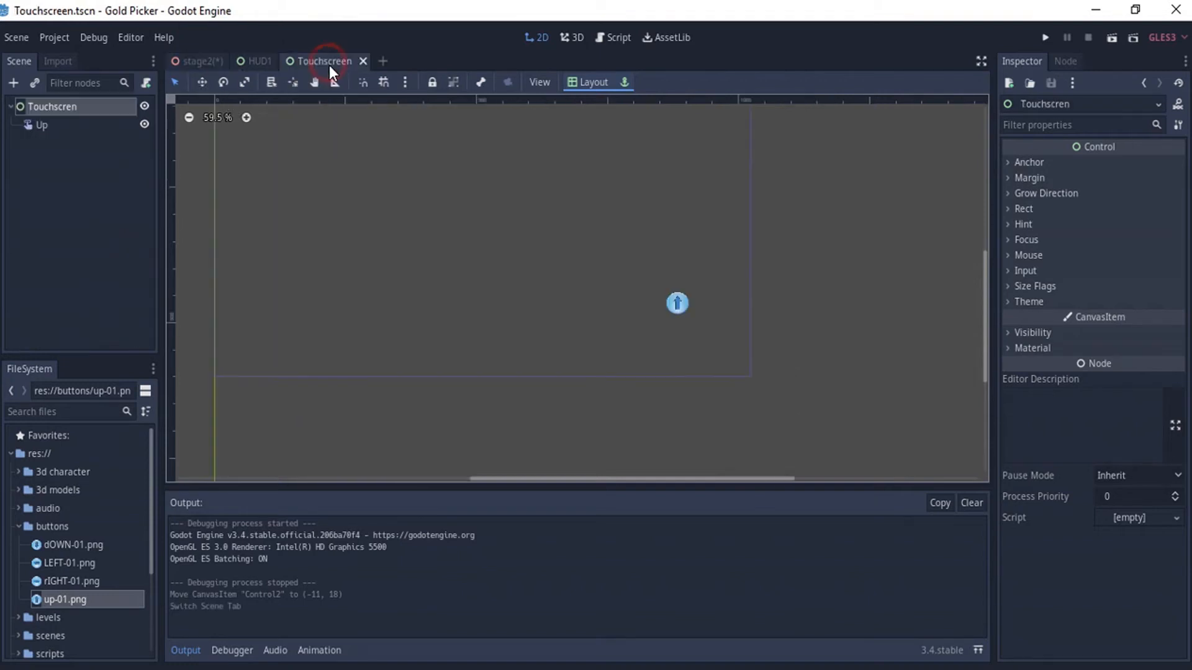
click(37, 127)
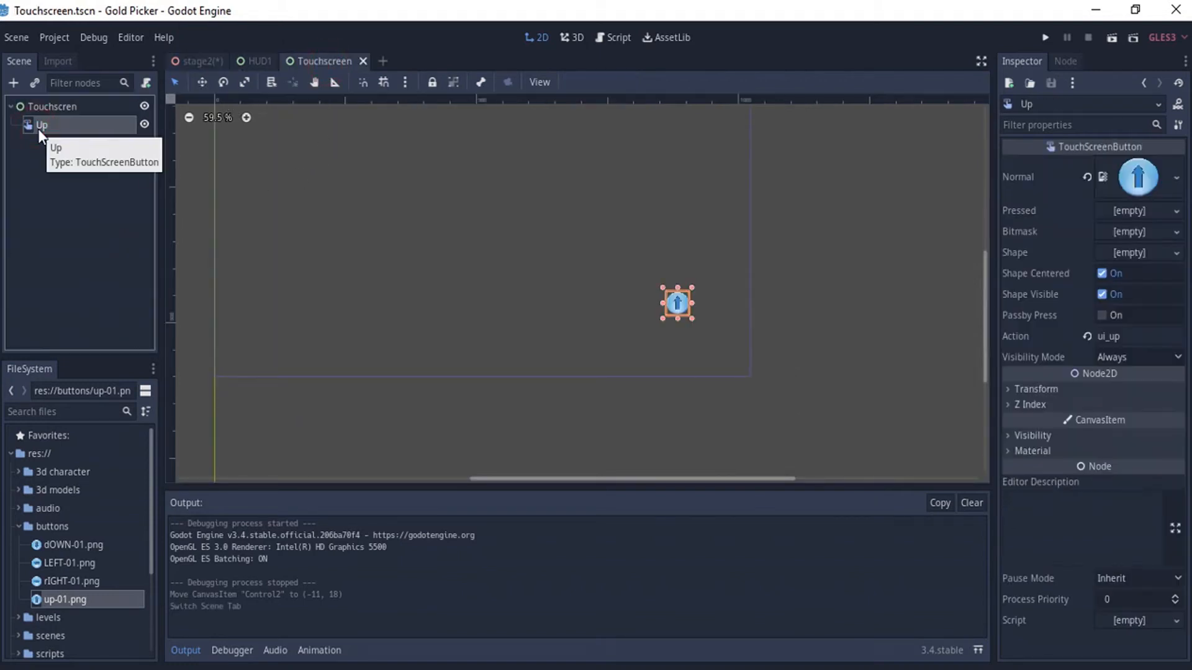
key(ctrl+d)
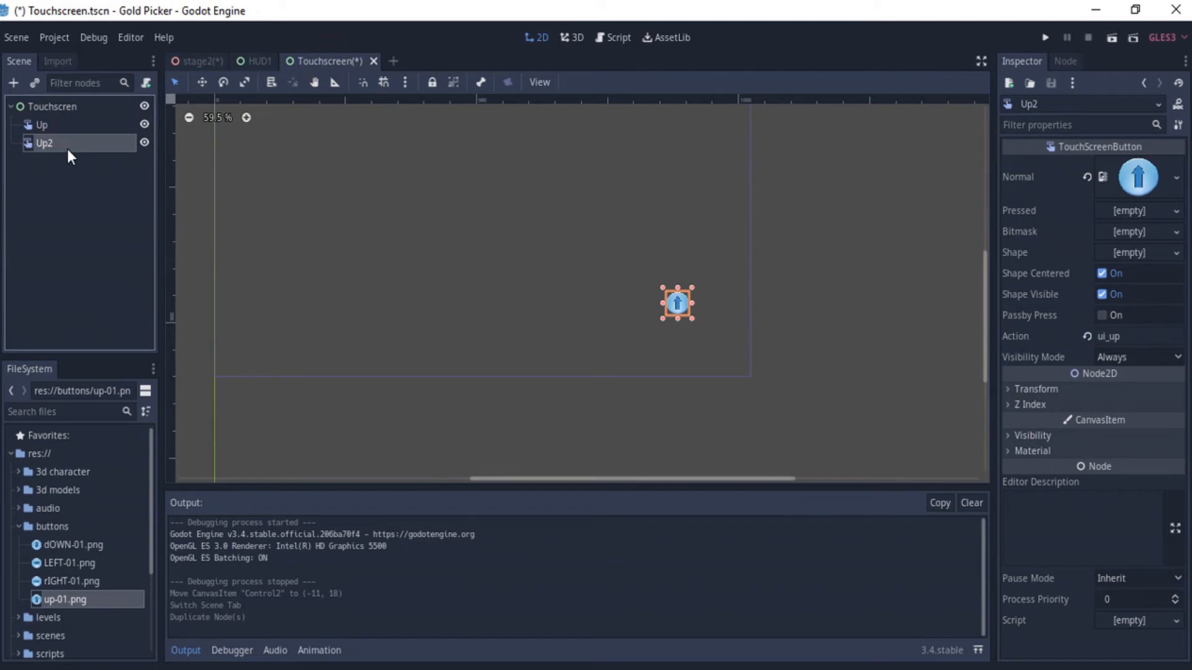
double_click(62, 143)
text(down)
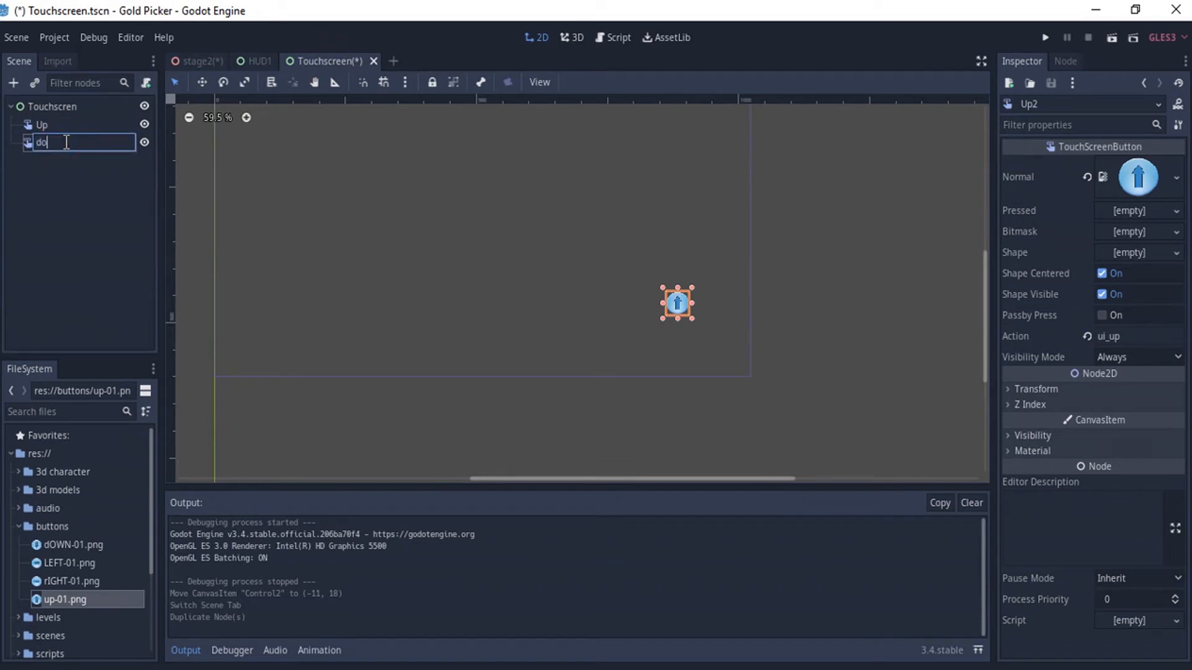
click(55, 184)
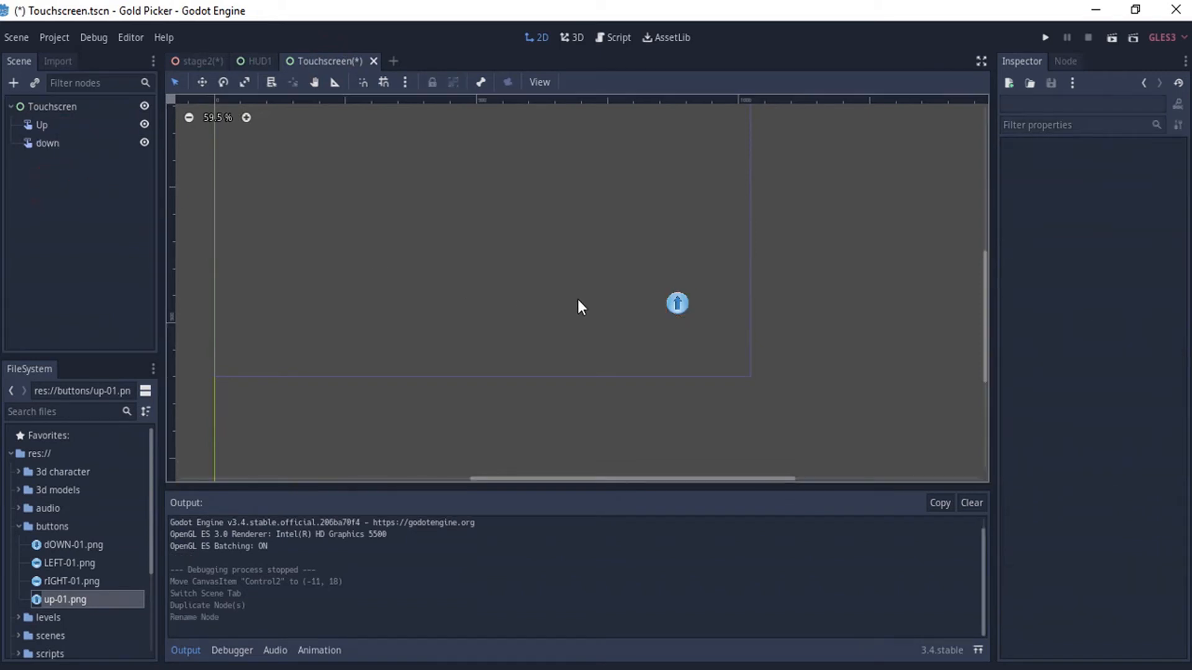
drag(680, 303, 681, 342)
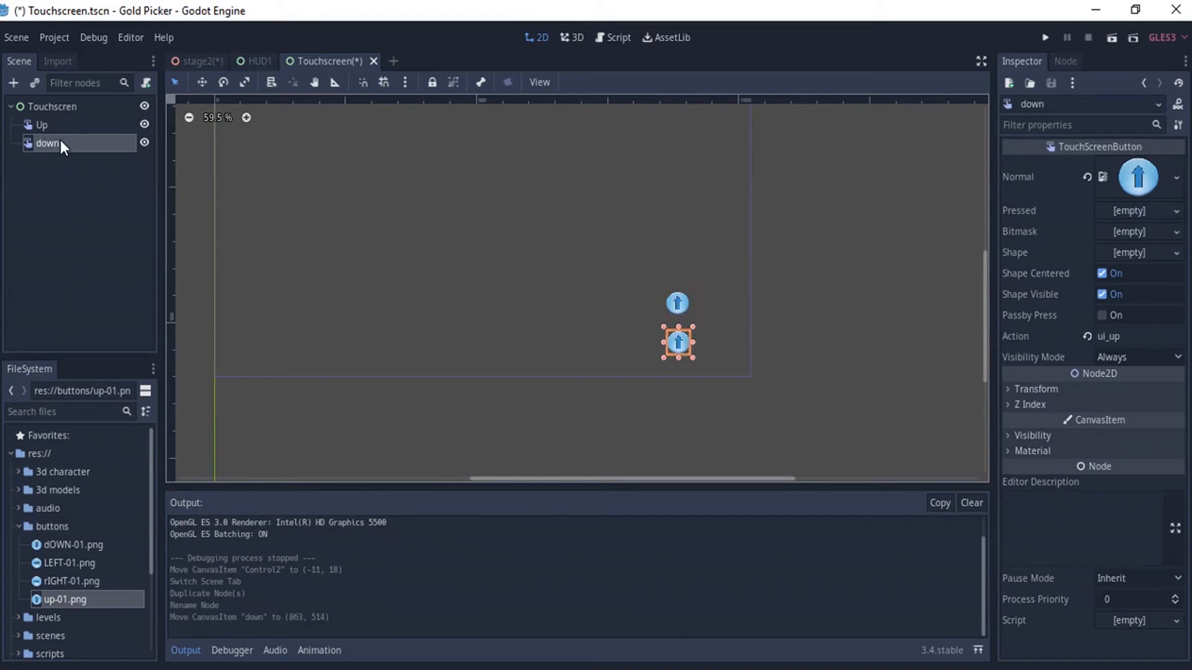
Step: Add a duplicate of the down button named right, placed to the right of the other two at about (930, 477)
key(ctrl+d)
double_click(63, 161)
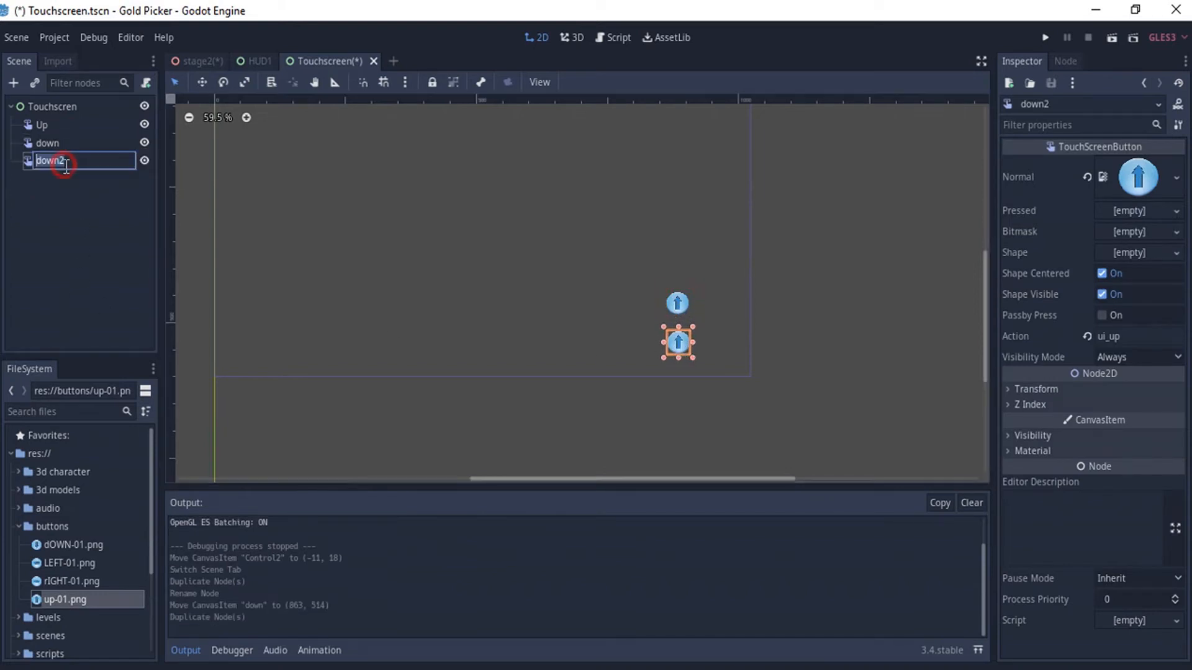
text(right)
click(67, 201)
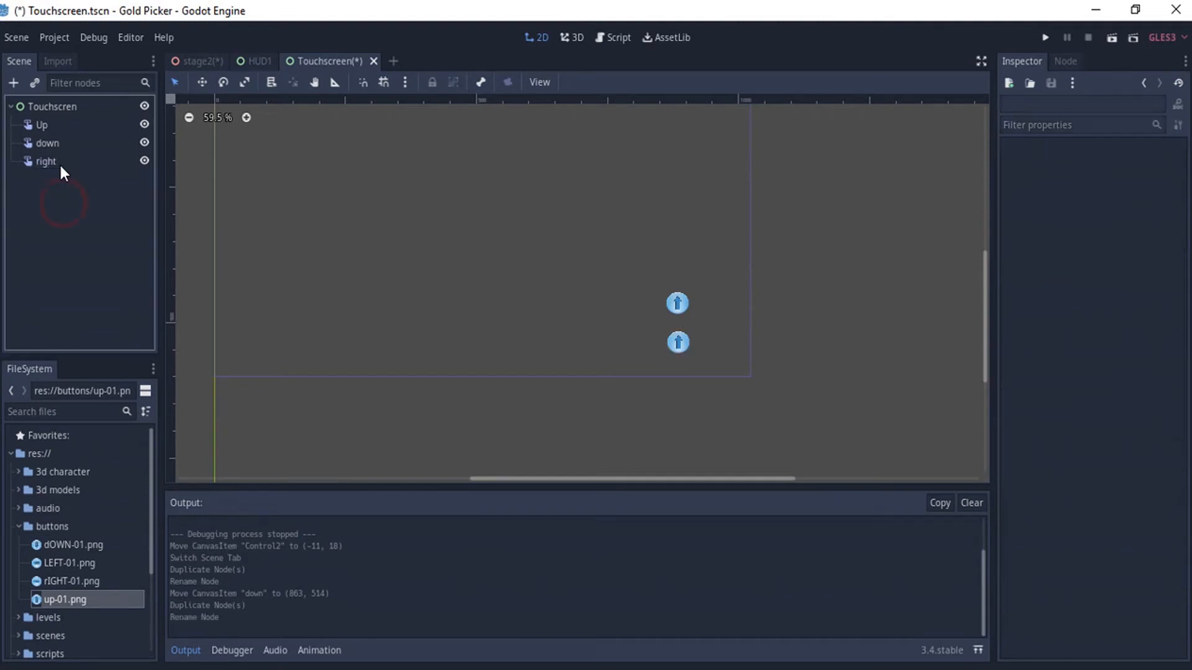
click(61, 162)
drag(705, 334, 728, 323)
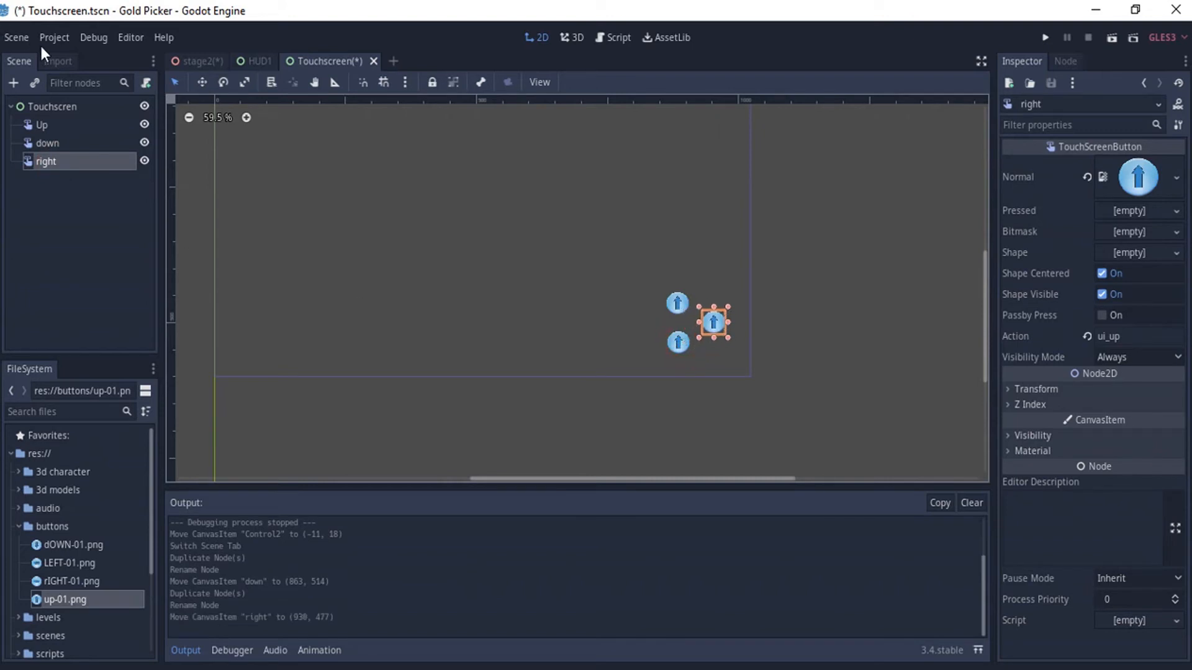
Step: Add a duplicate of the right button named left, placed on the opposite side of the Up and down buttons at about (792, 475)
key(ctrl+d)
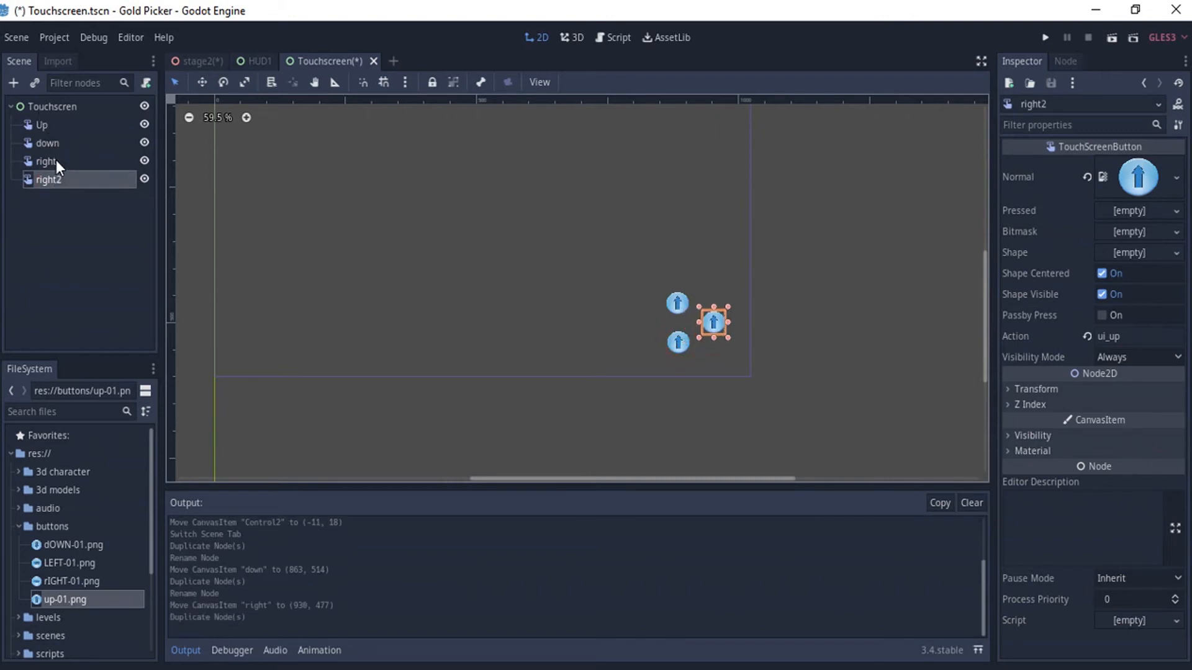
double_click(87, 177)
text(left)
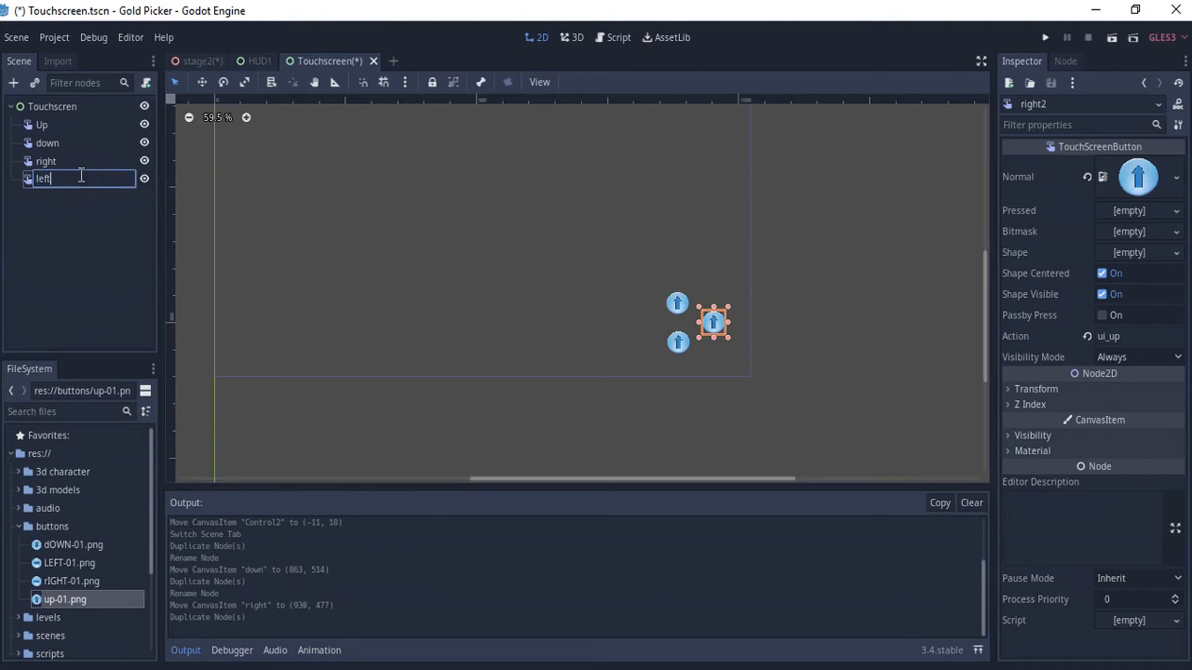
click(71, 225)
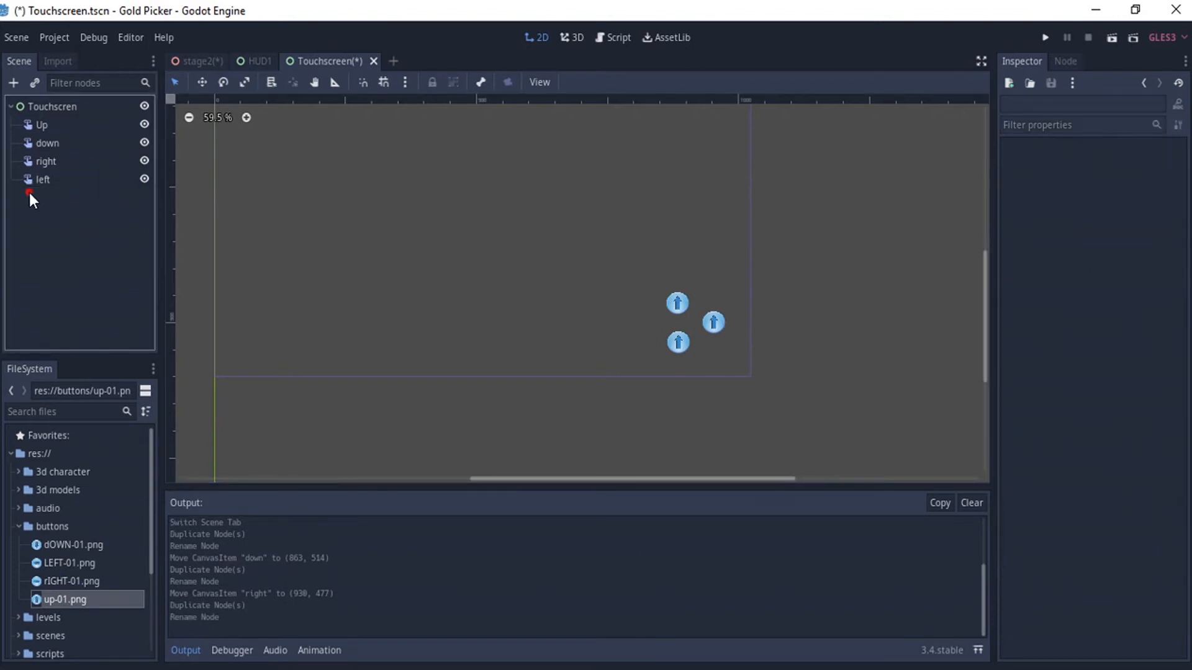
click(43, 180)
drag(704, 320, 628, 322)
key(ctrl+z)
drag(711, 323, 634, 324)
click(713, 323)
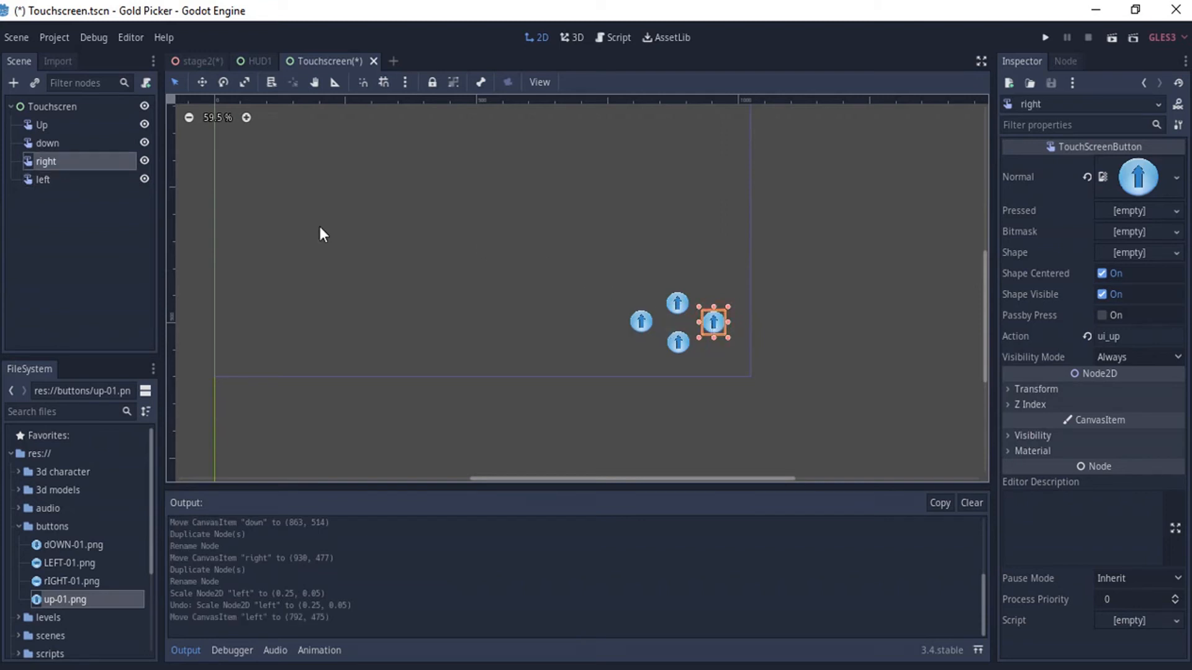
Step: Set the down button's Action to ui_down
click(57, 126)
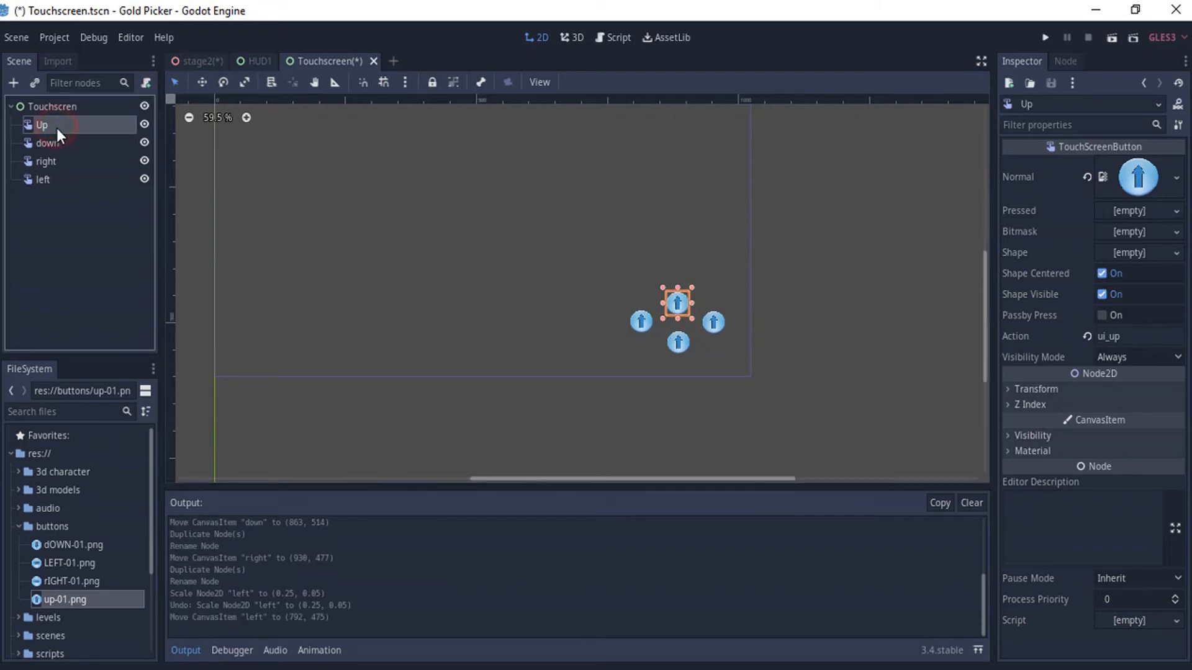
click(51, 144)
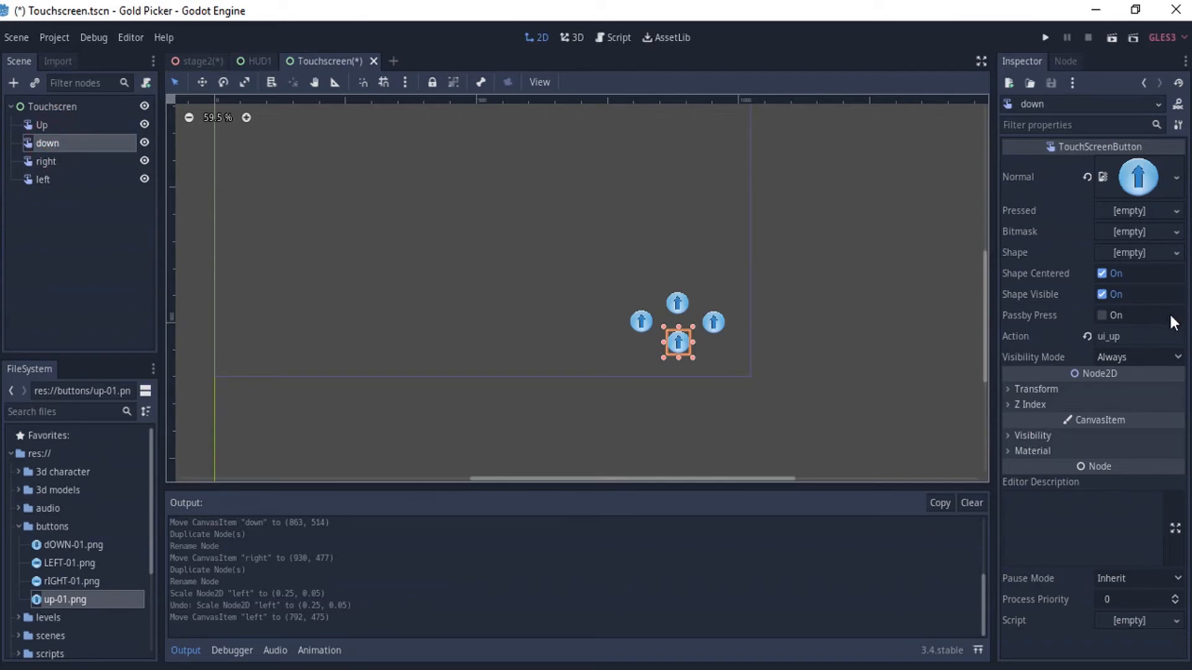
click(1145, 343)
key(BackSpace)
key(BackSpace)
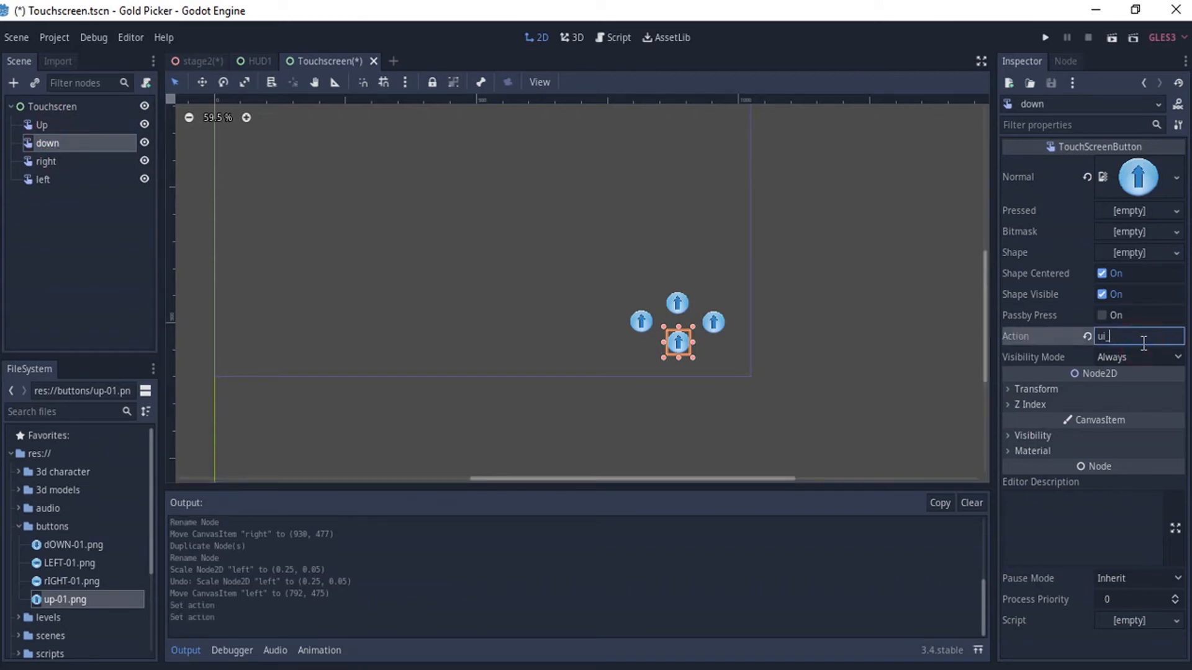
text(down)
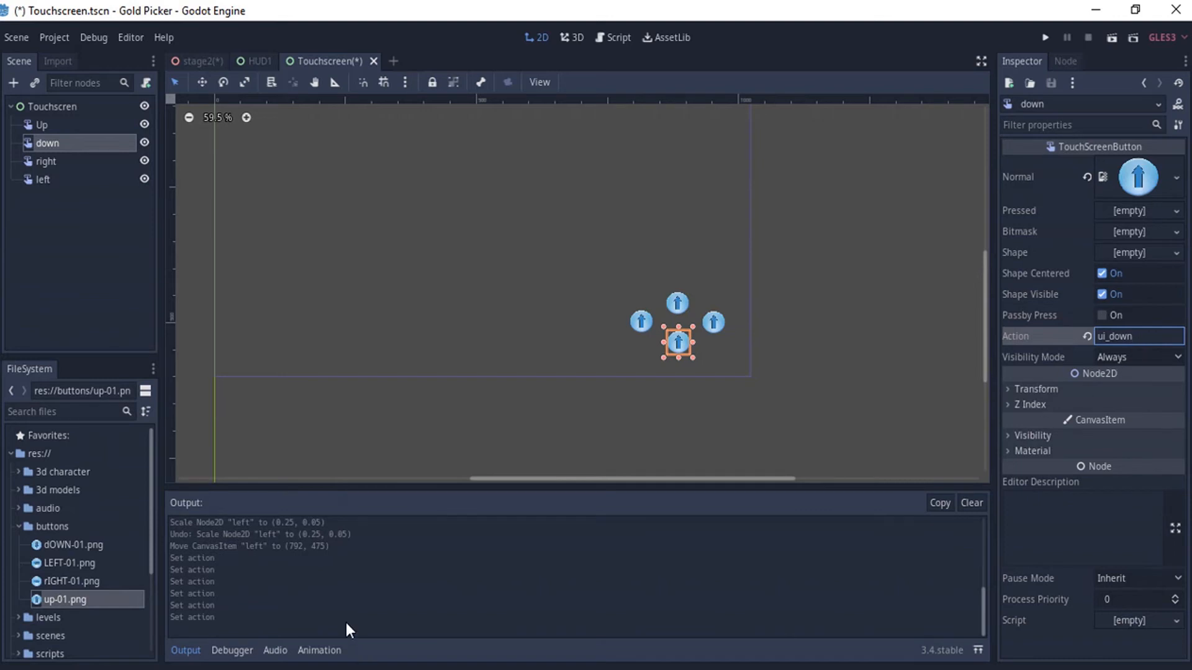
Step: Examine the down, right and left input action names used in the CharacterMotion visual script graph
mouse_move(351, 669)
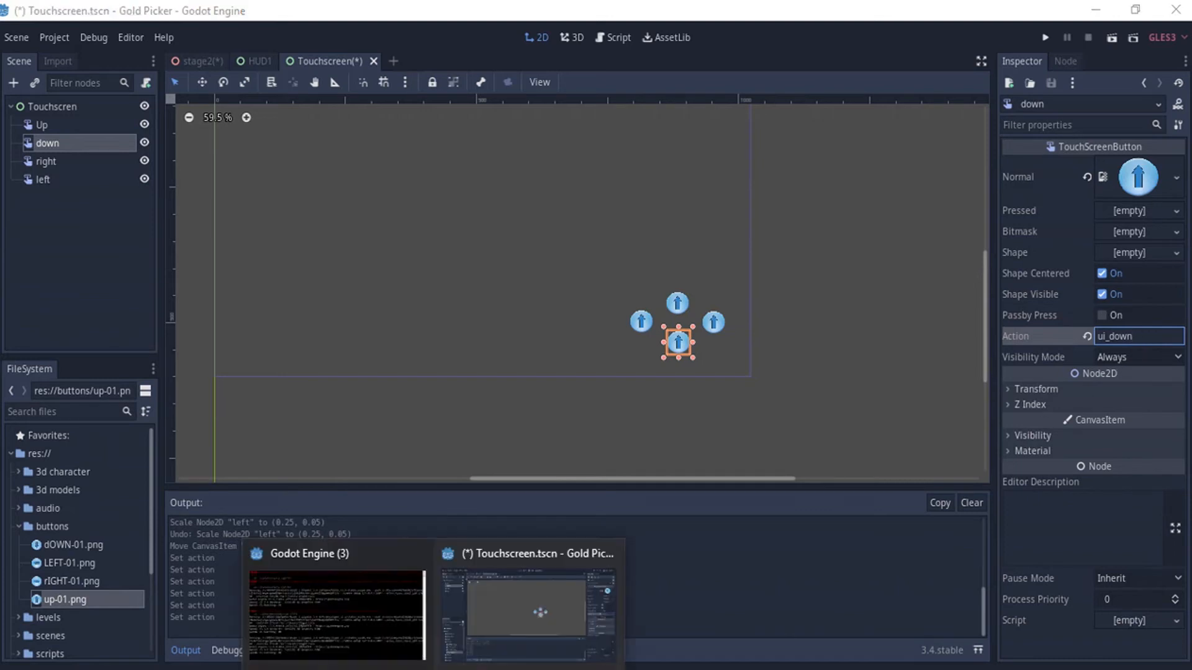
click(494, 580)
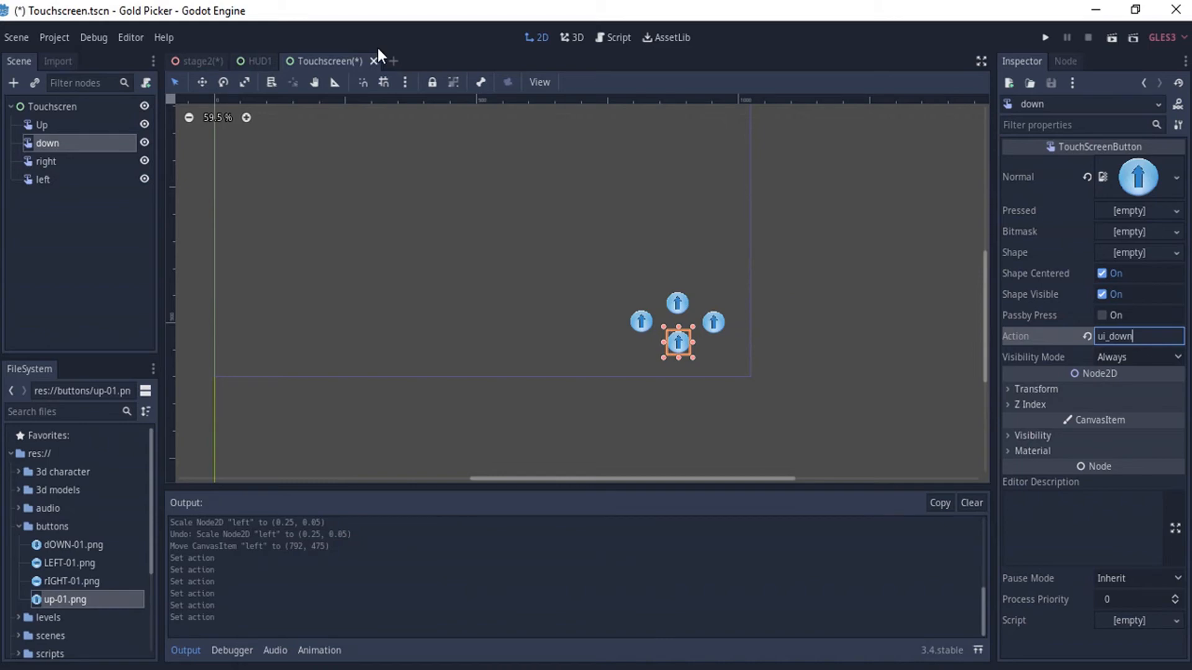
click(615, 36)
middle_drag(637, 270, 583, 140)
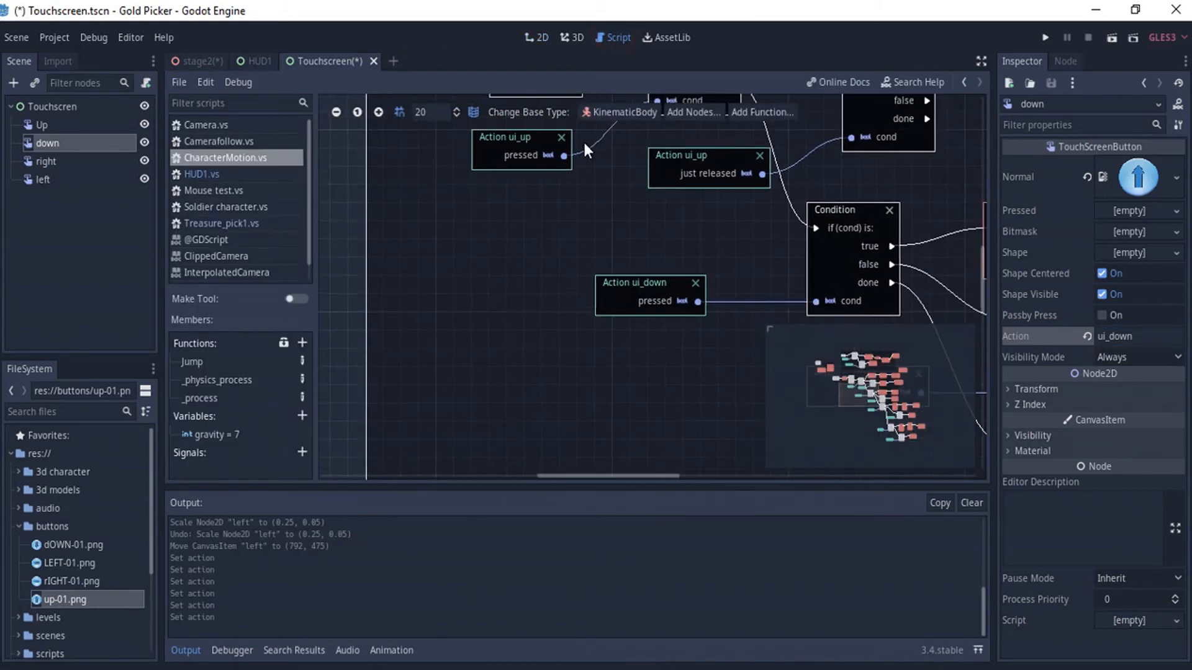
middle_drag(591, 229, 575, 200)
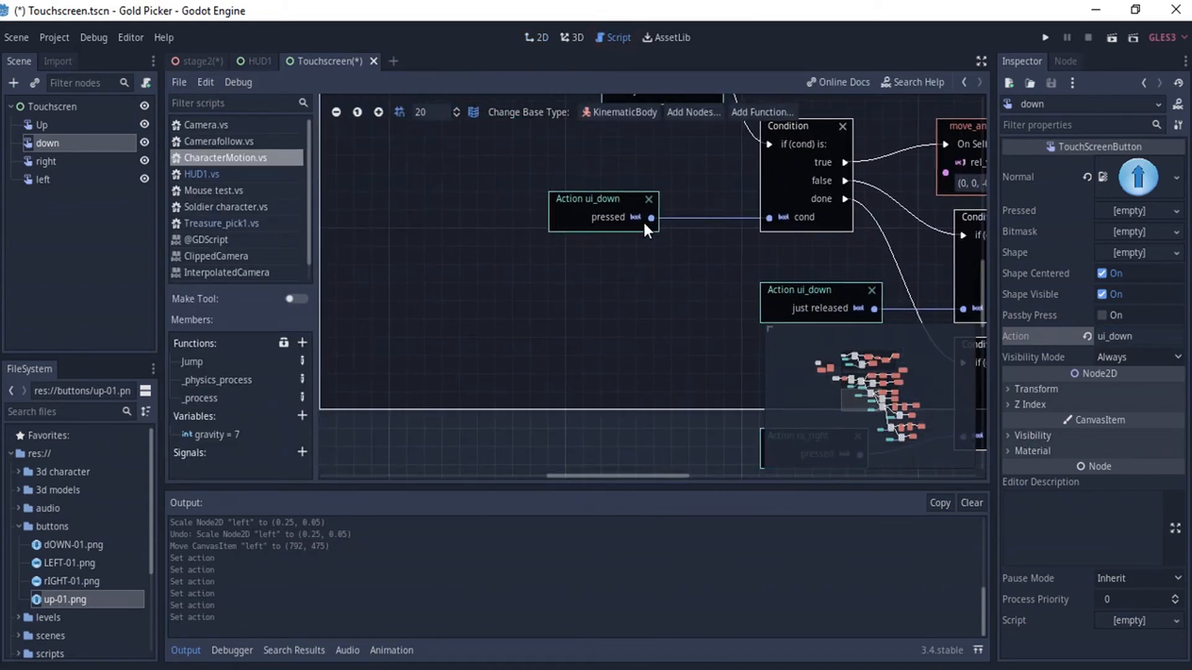
middle_drag(748, 295, 653, 180)
middle_drag(524, 160, 538, 181)
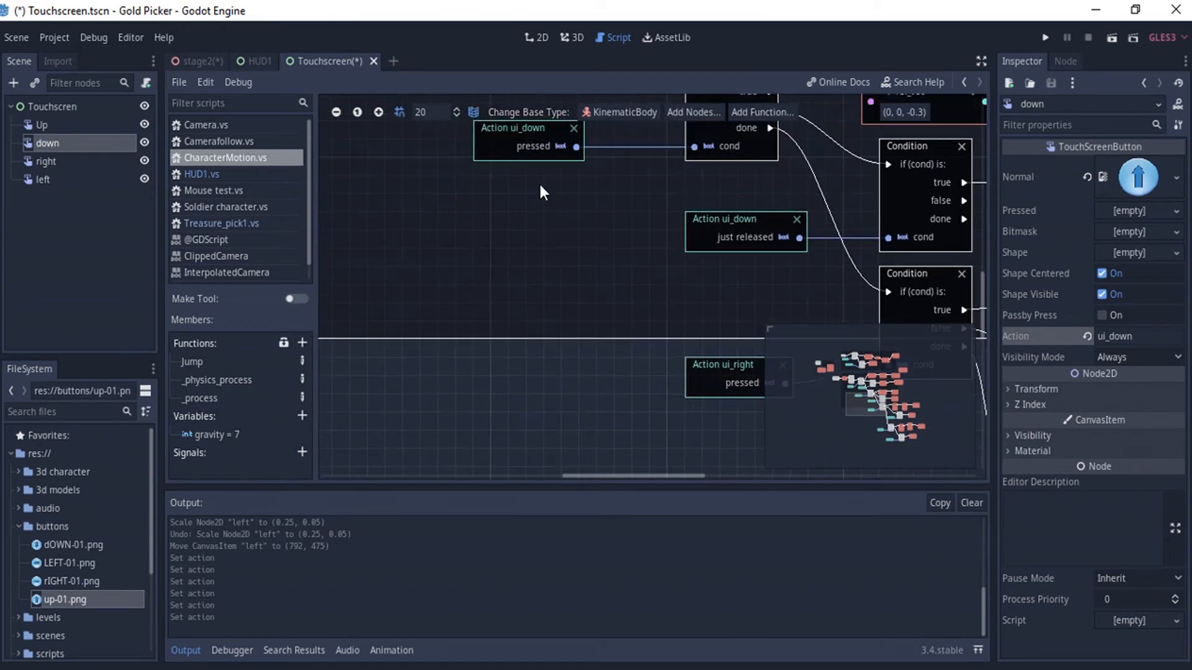
click(530, 142)
middle_drag(423, 299, 320, 137)
click(638, 217)
middle_drag(720, 257, 482, 2)
click(541, 283)
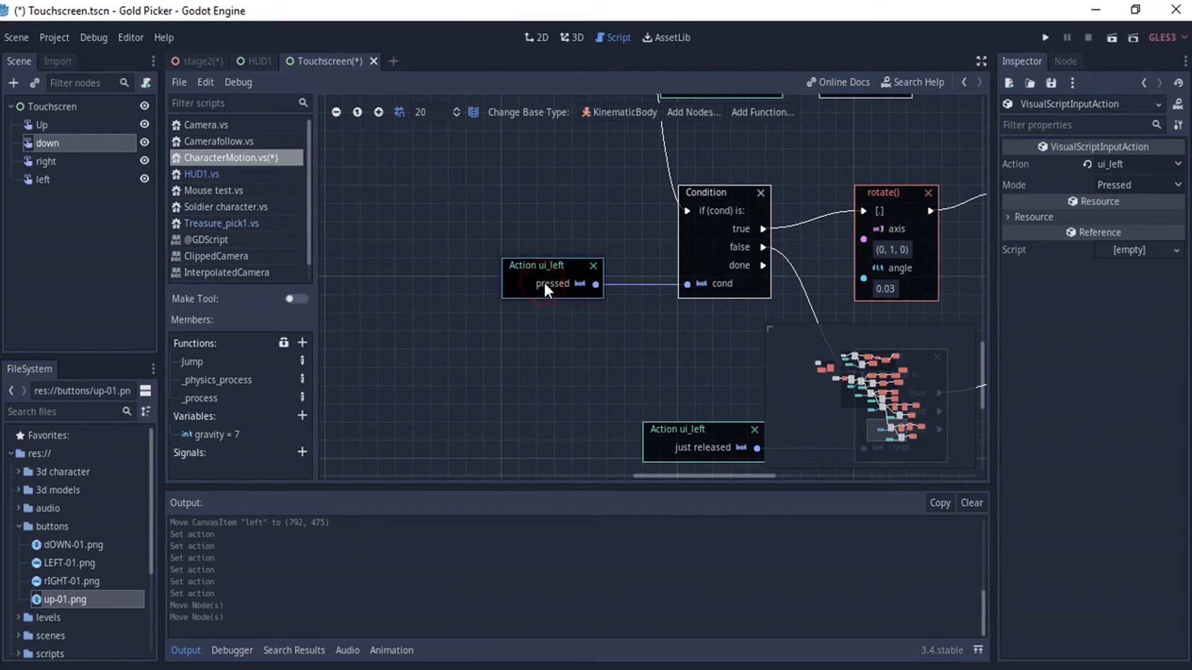
middle_drag(437, 180, 582, 317)
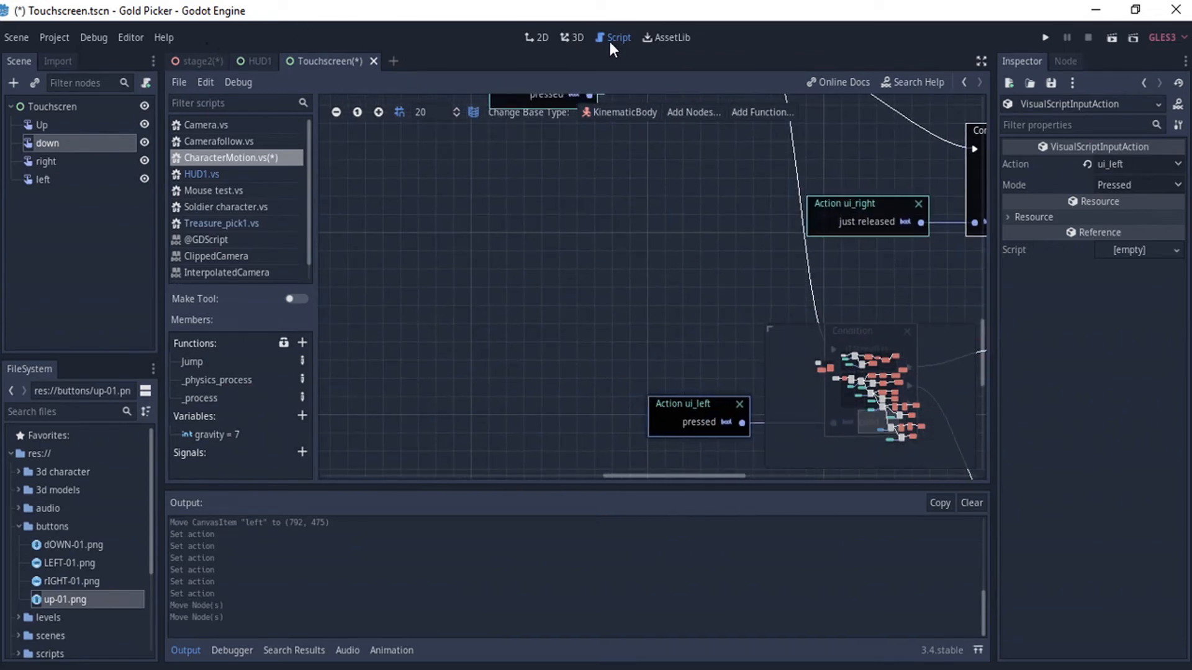
Step: Return to the 2D view of the Touchscreen scene and check the down button's Action value
click(540, 37)
click(572, 37)
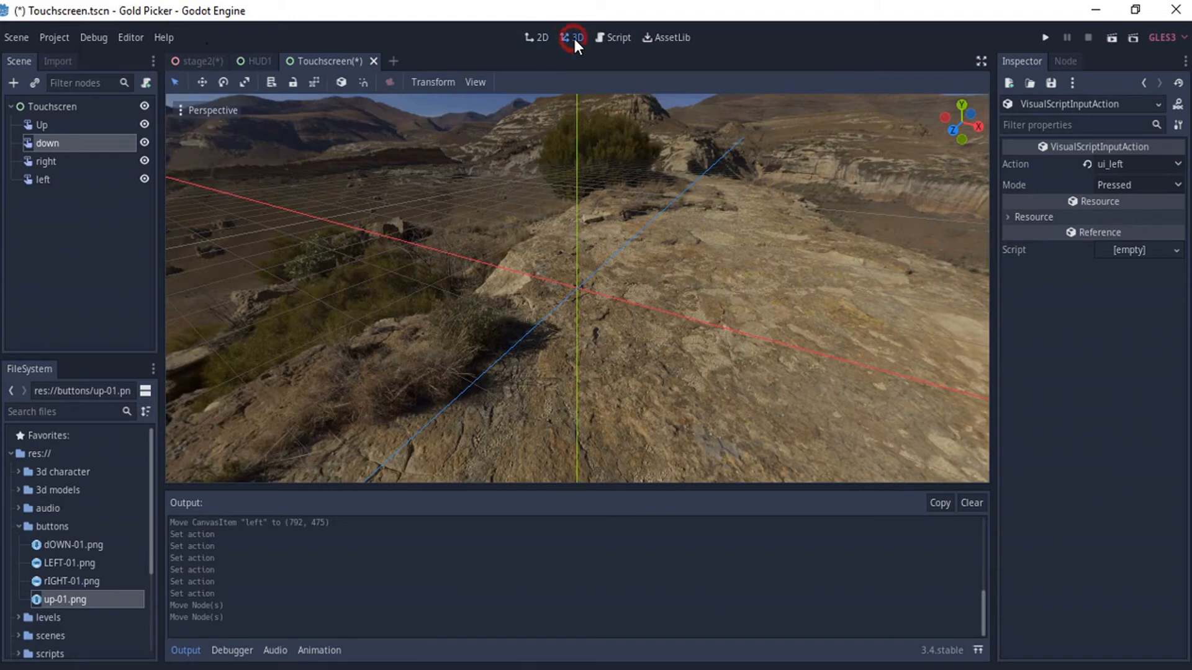
click(538, 37)
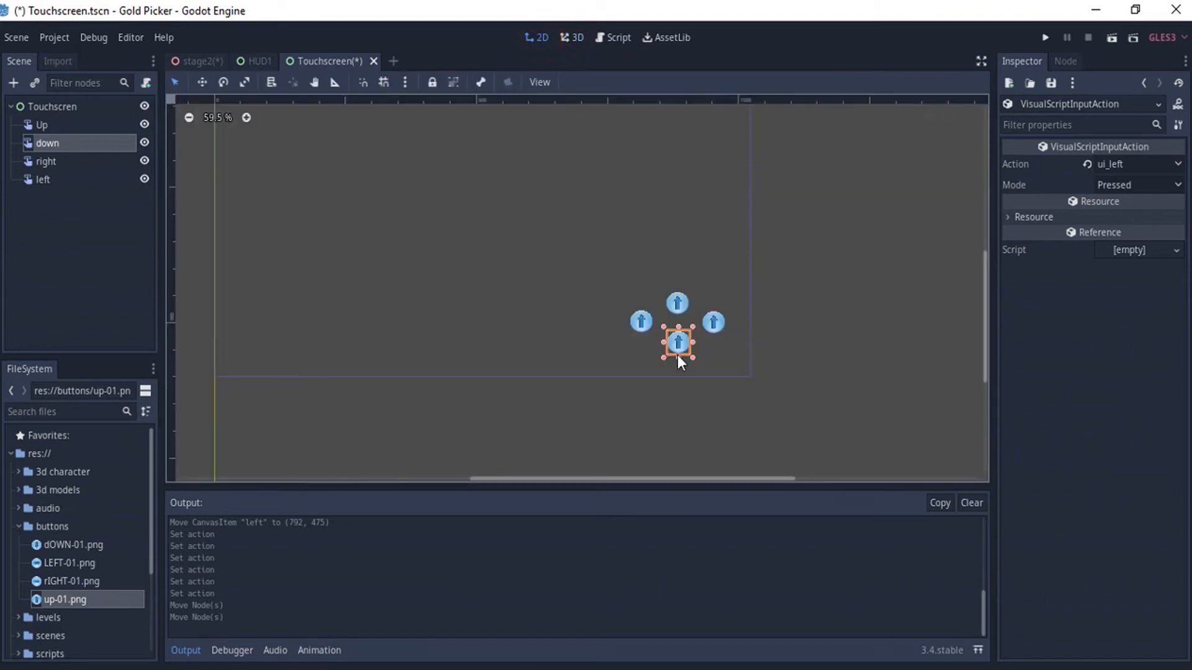
click(1117, 164)
click(1137, 160)
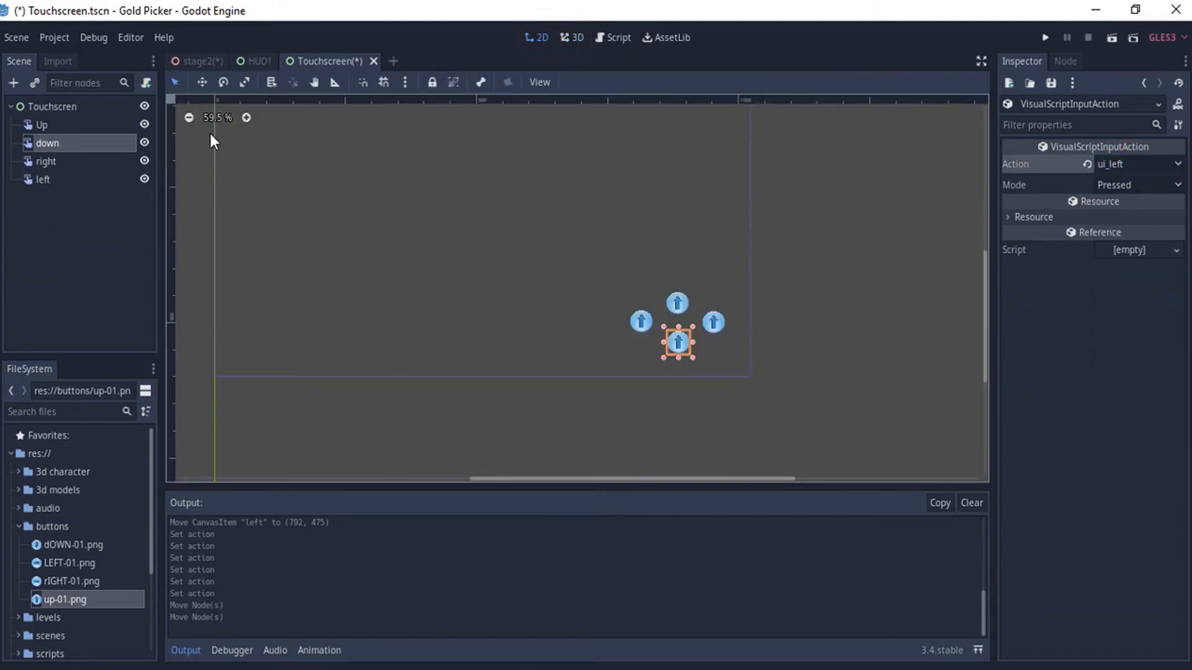
click(56, 144)
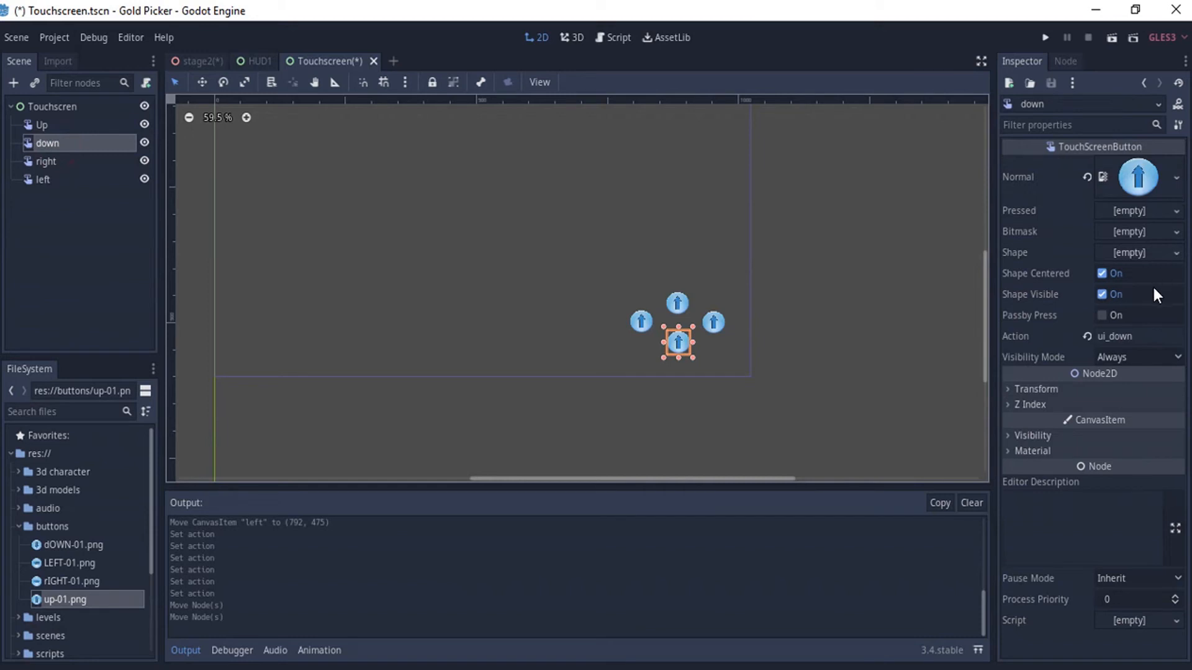
click(1146, 336)
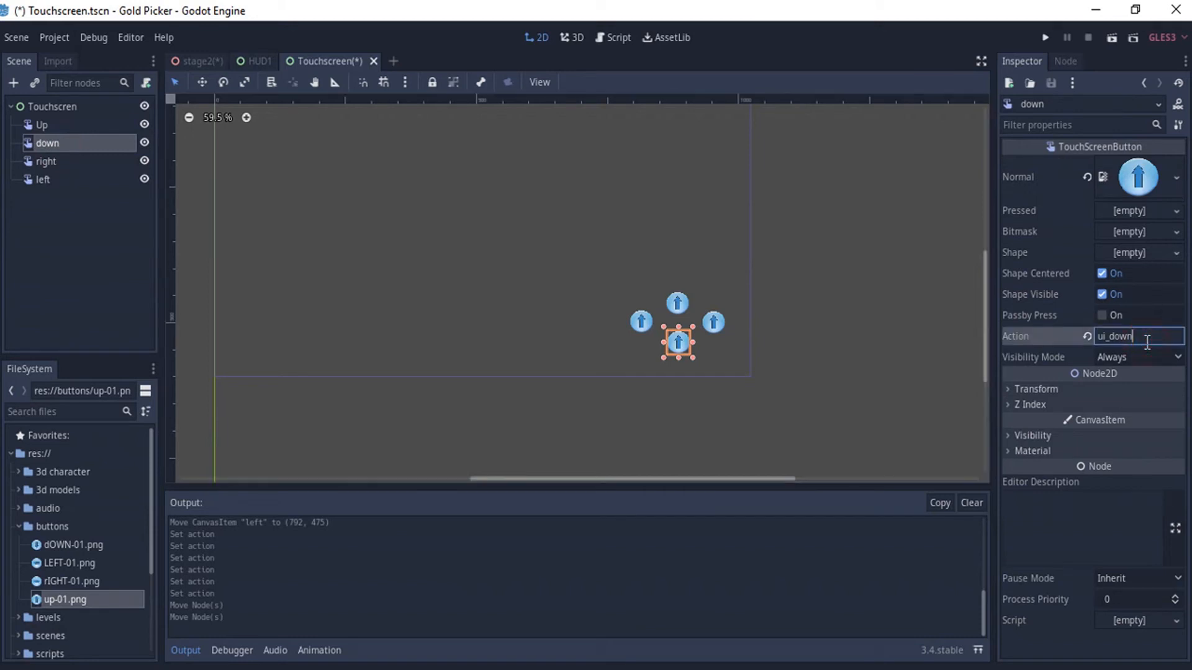
Step: Set the right button's Action to ui_right
click(51, 161)
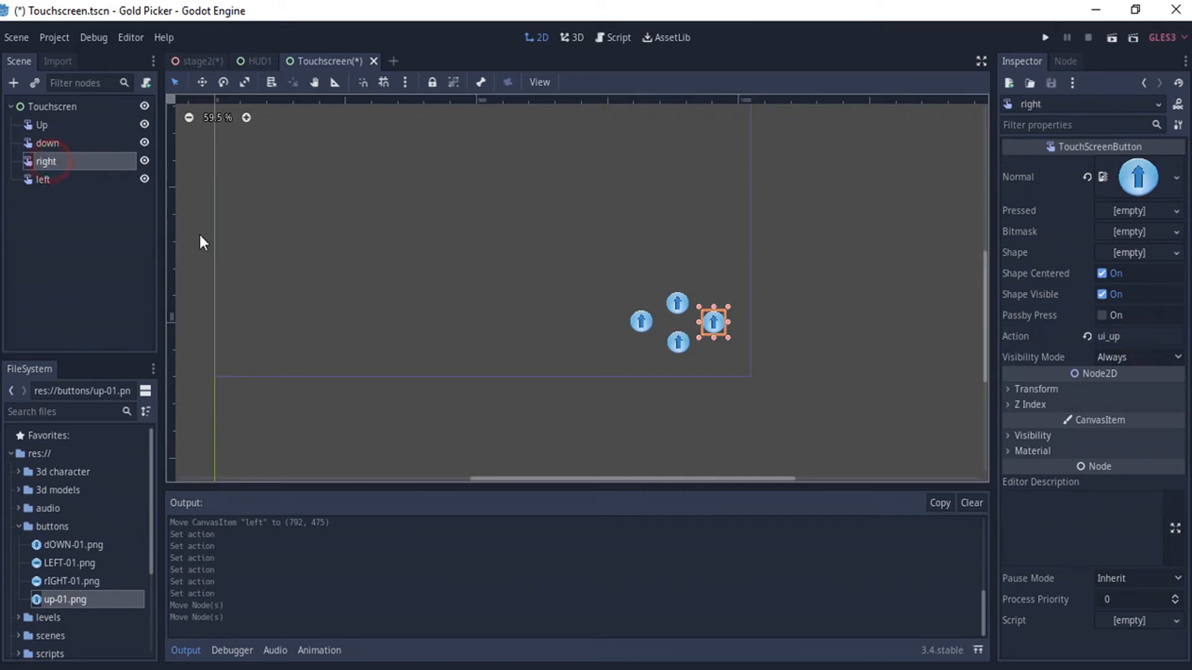
click(1134, 329)
key(BackSpace)
key(BackSpace)
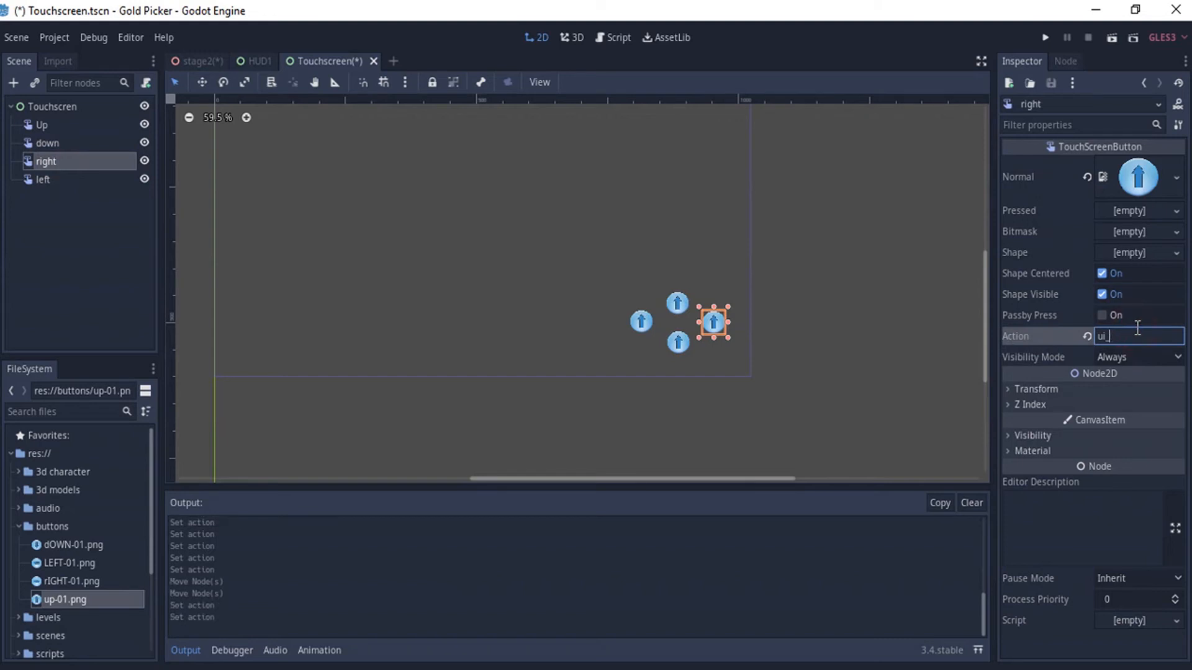
text(right)
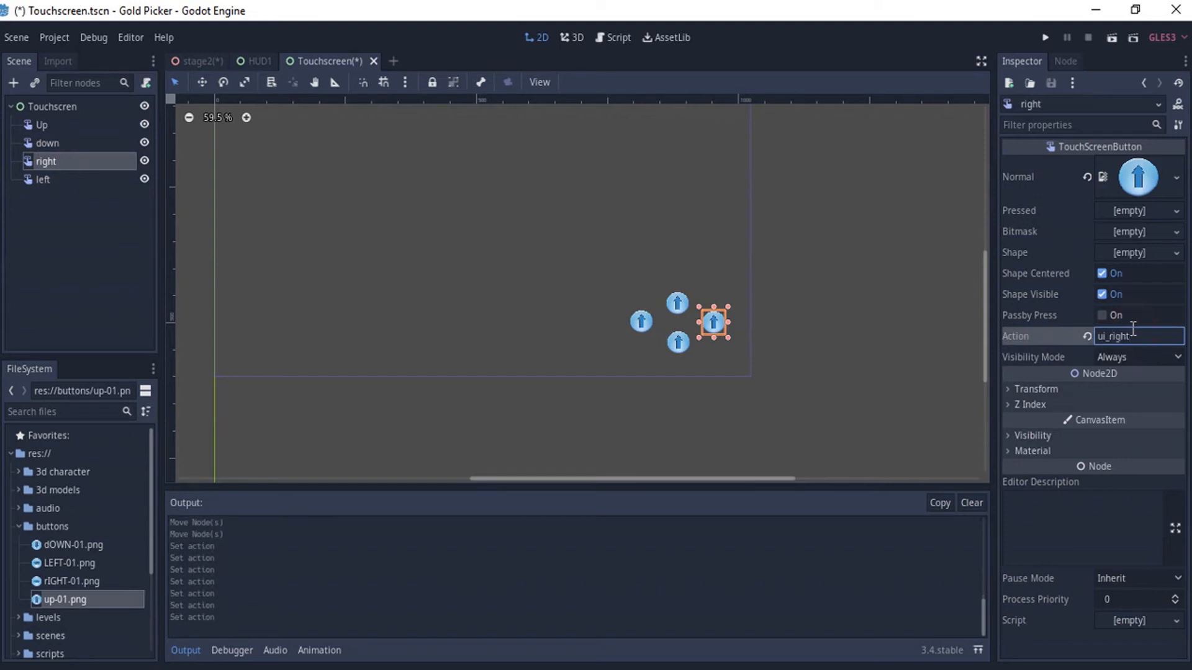
click(578, 268)
Step: Check the other touch buttons and set the left button's Action to ui_left
click(51, 126)
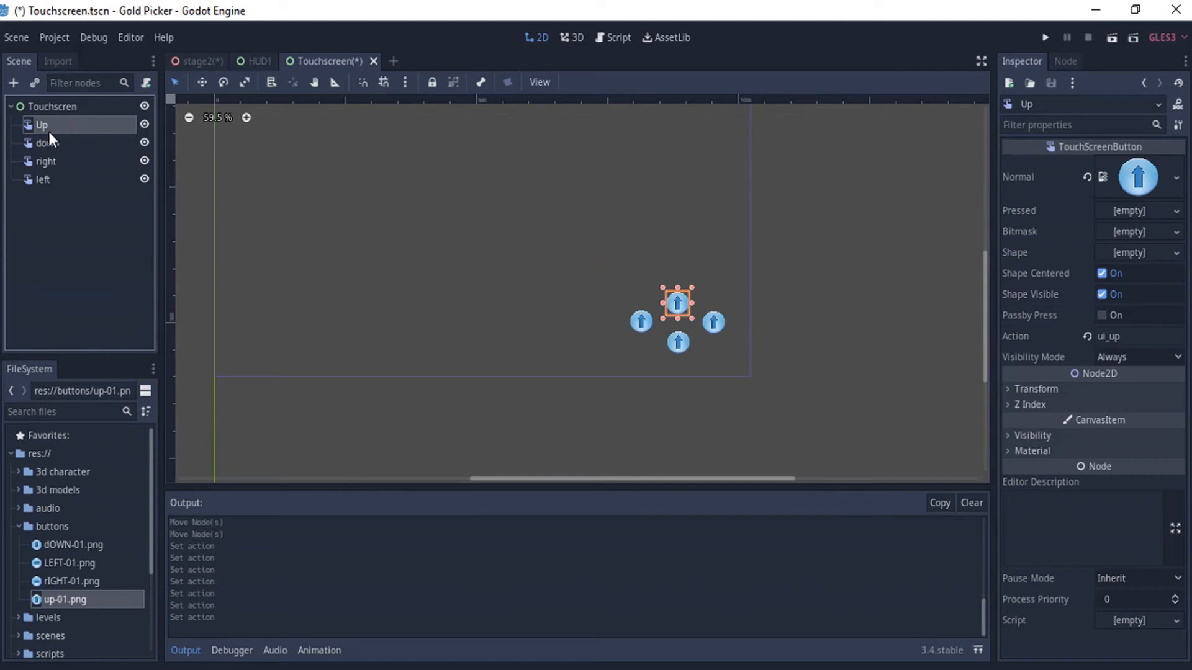
click(43, 144)
click(43, 163)
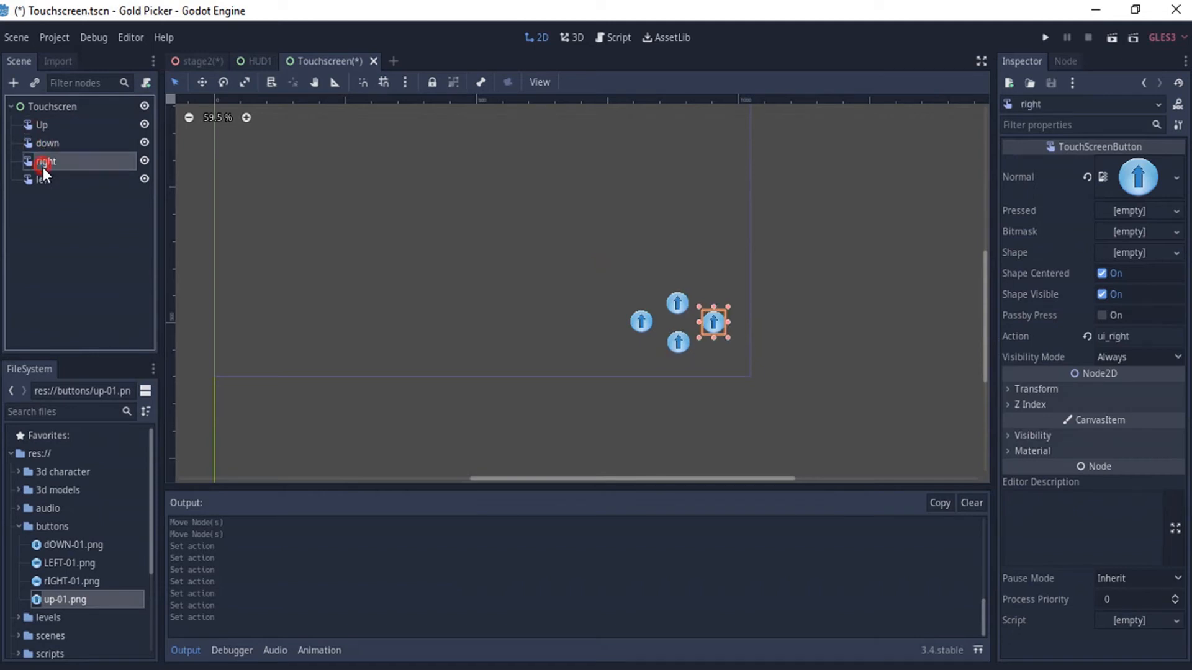
click(43, 179)
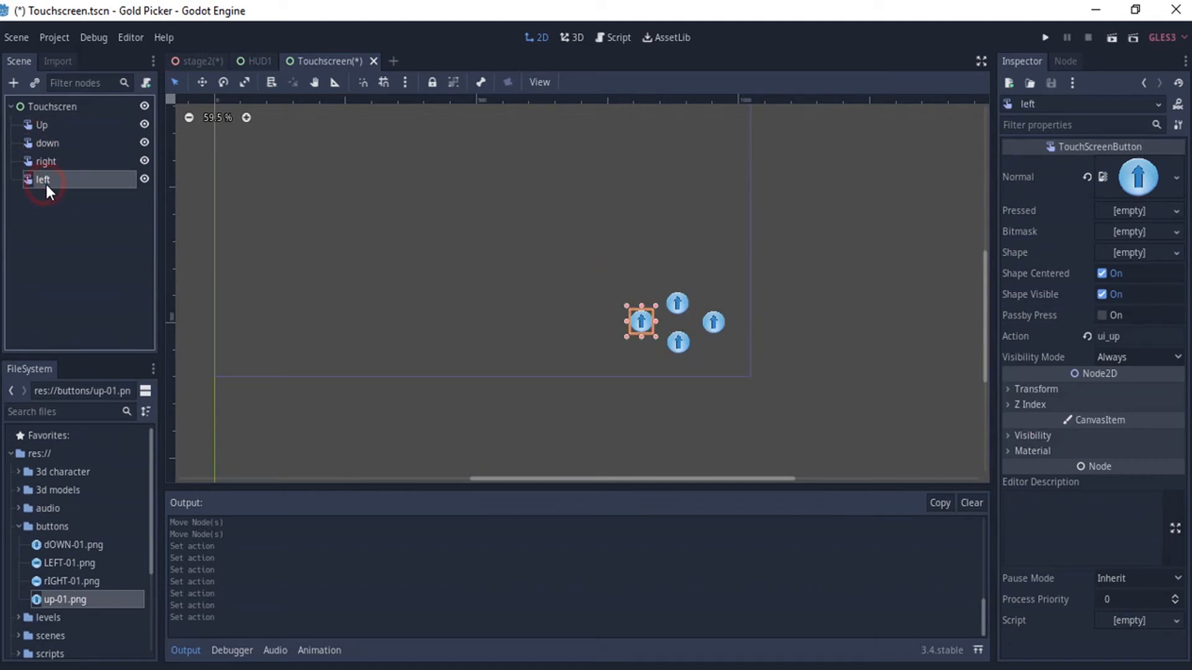
click(1155, 338)
key(BackSpace)
key(BackSpace)
text(left)
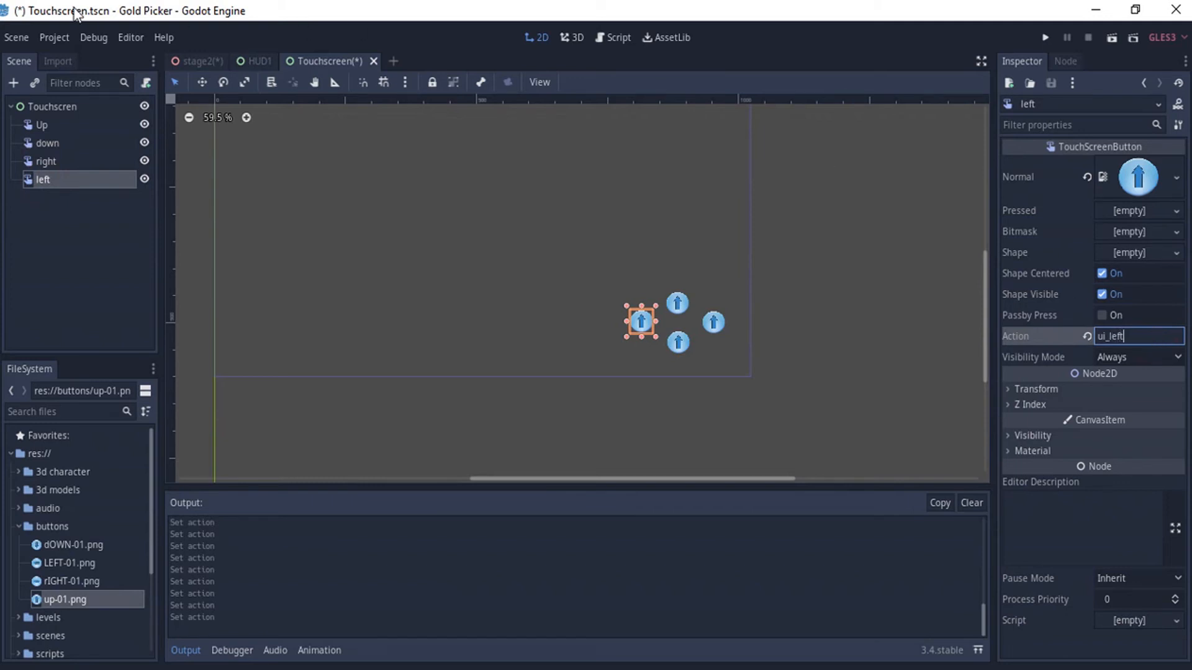
Step: Assign dOWN-01.png as the down button's Normal texture and rIGHT-01.png as the right button's Normal texture
click(54, 139)
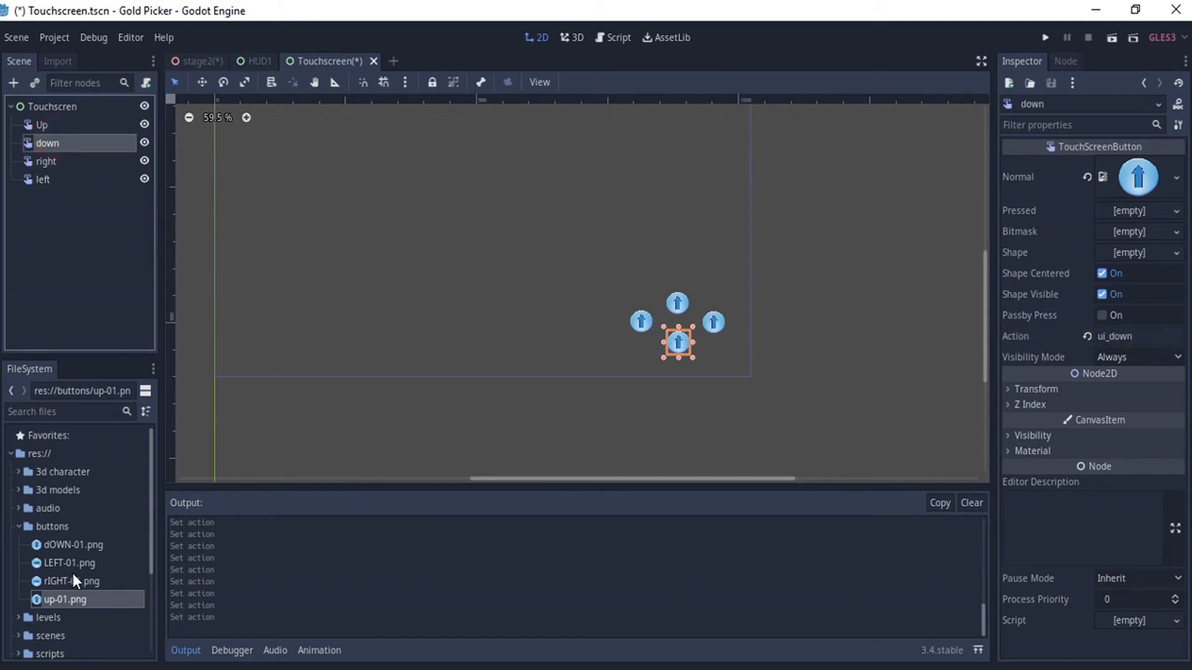
drag(67, 544, 1148, 180)
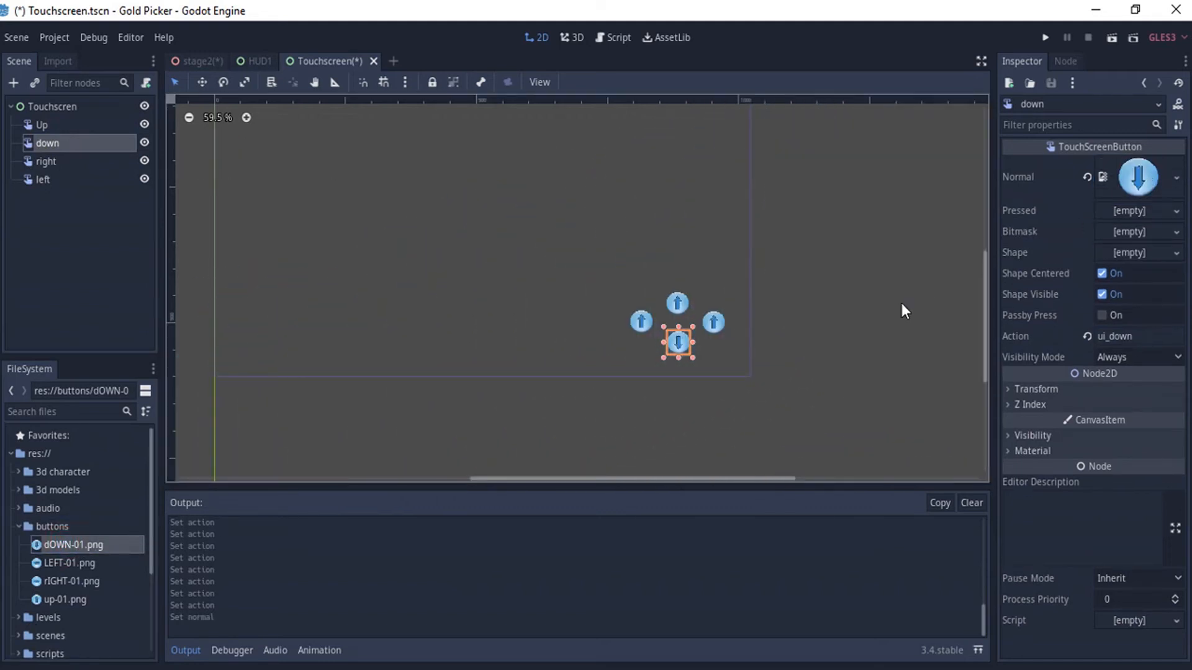
click(84, 564)
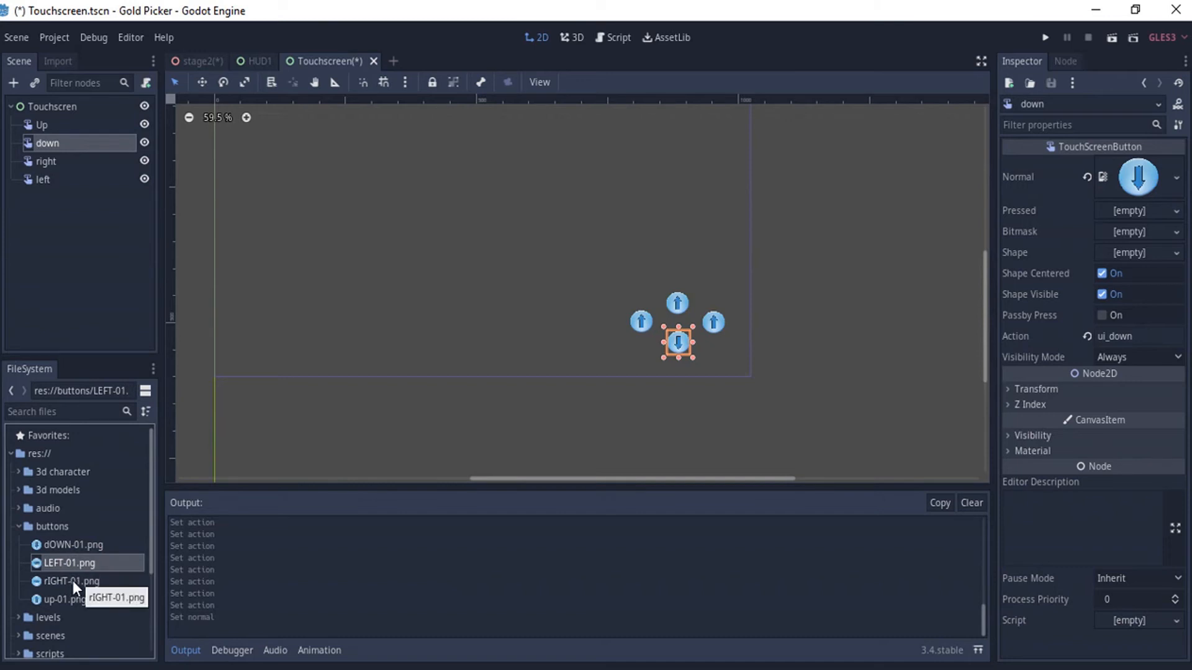
click(73, 581)
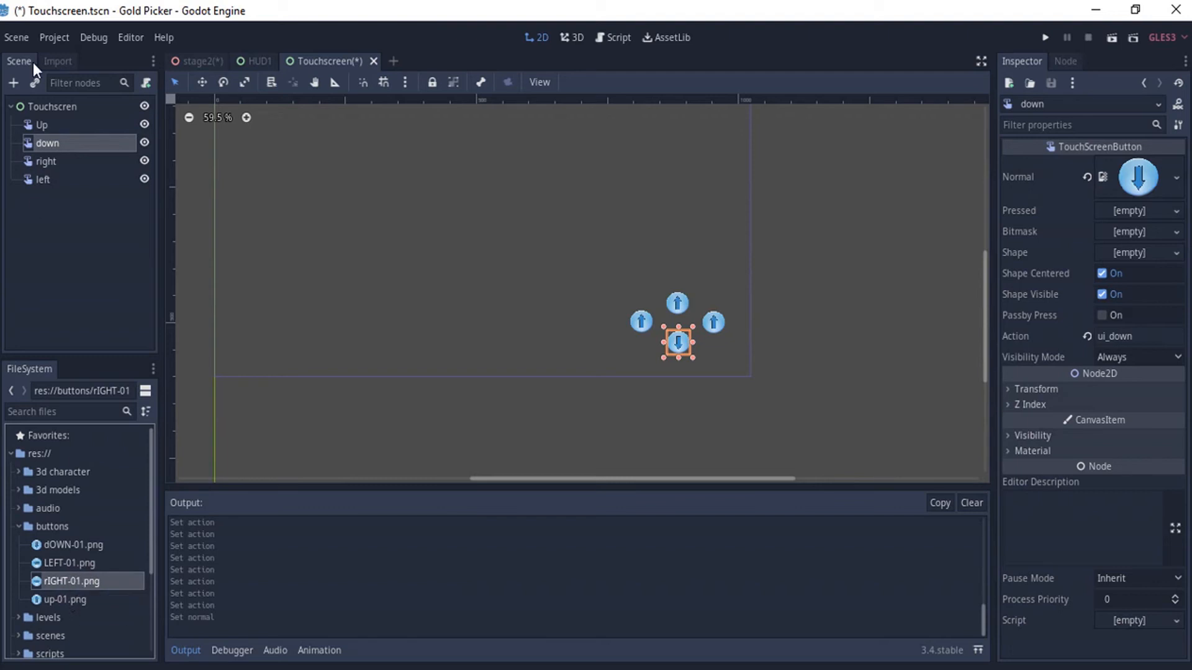
click(45, 160)
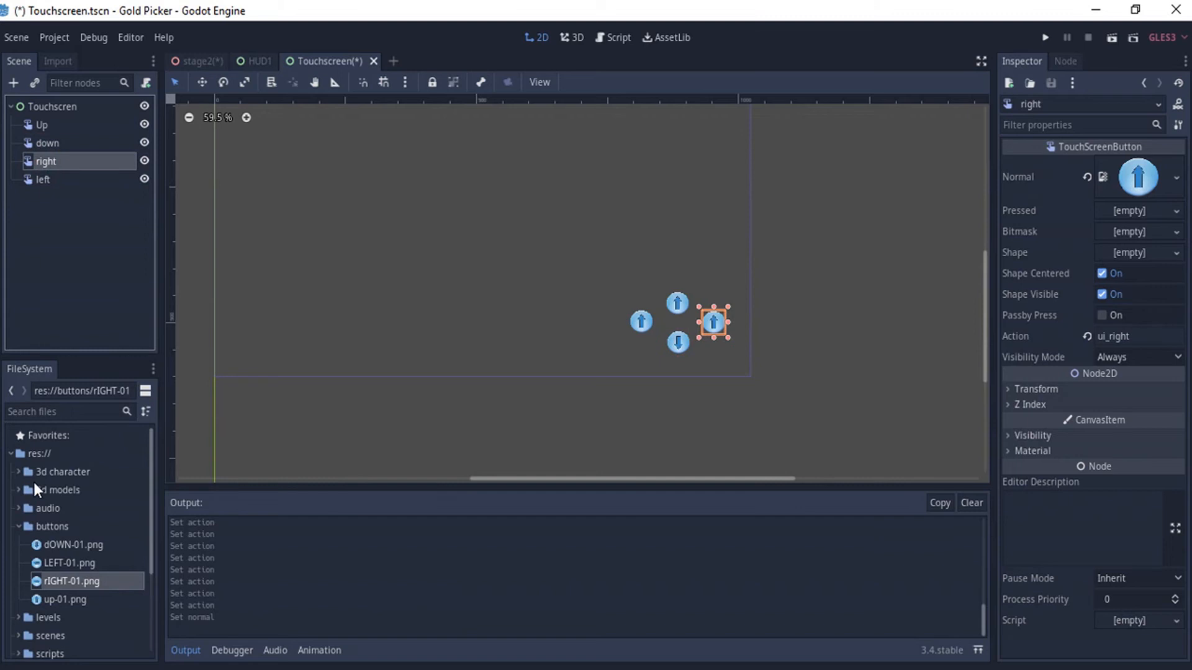
drag(82, 584, 1146, 176)
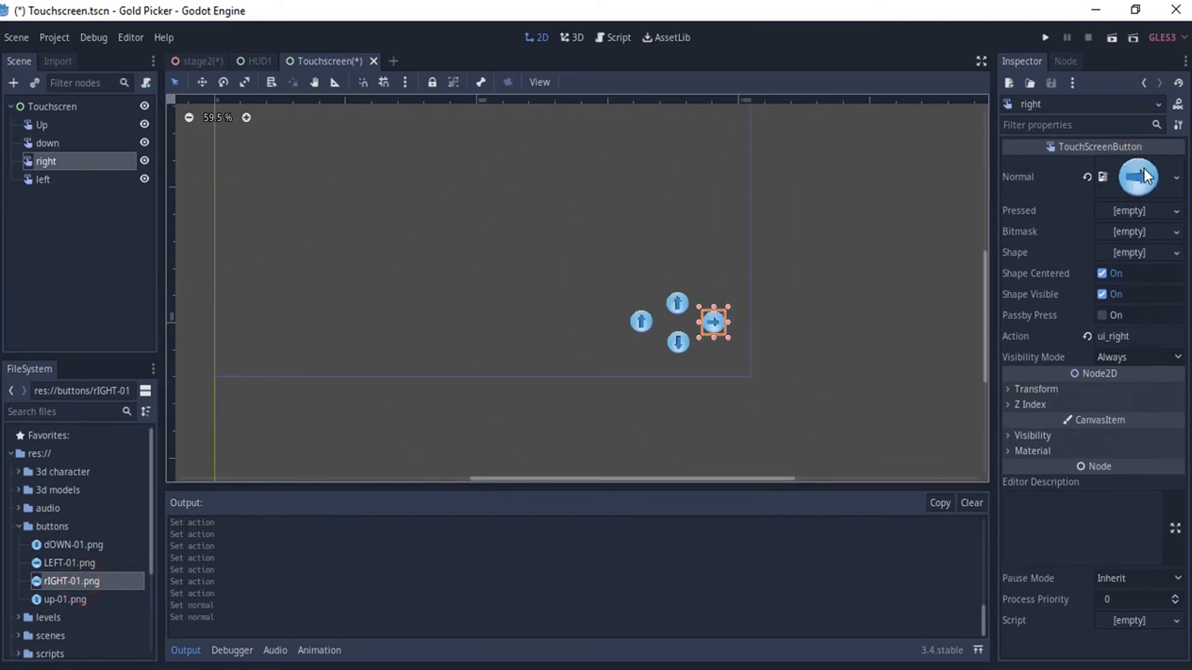
Step: Assign LEFT-01.png as the left button's Normal texture and clear the selection
click(56, 179)
click(68, 599)
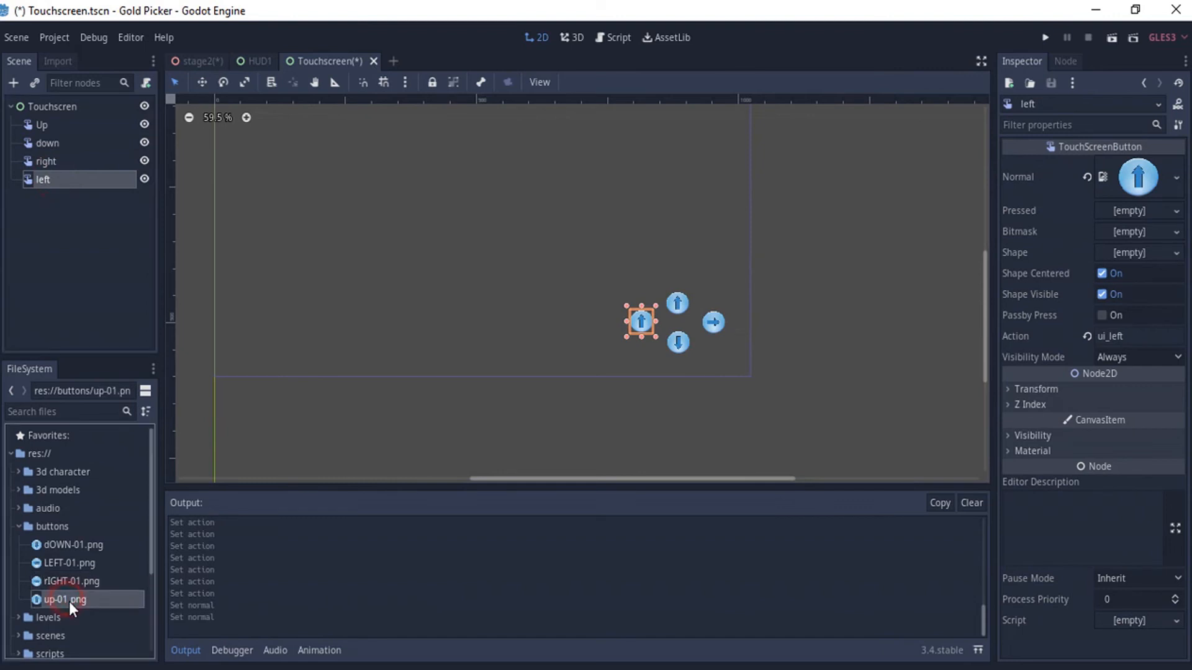
drag(73, 561, 1138, 177)
click(740, 350)
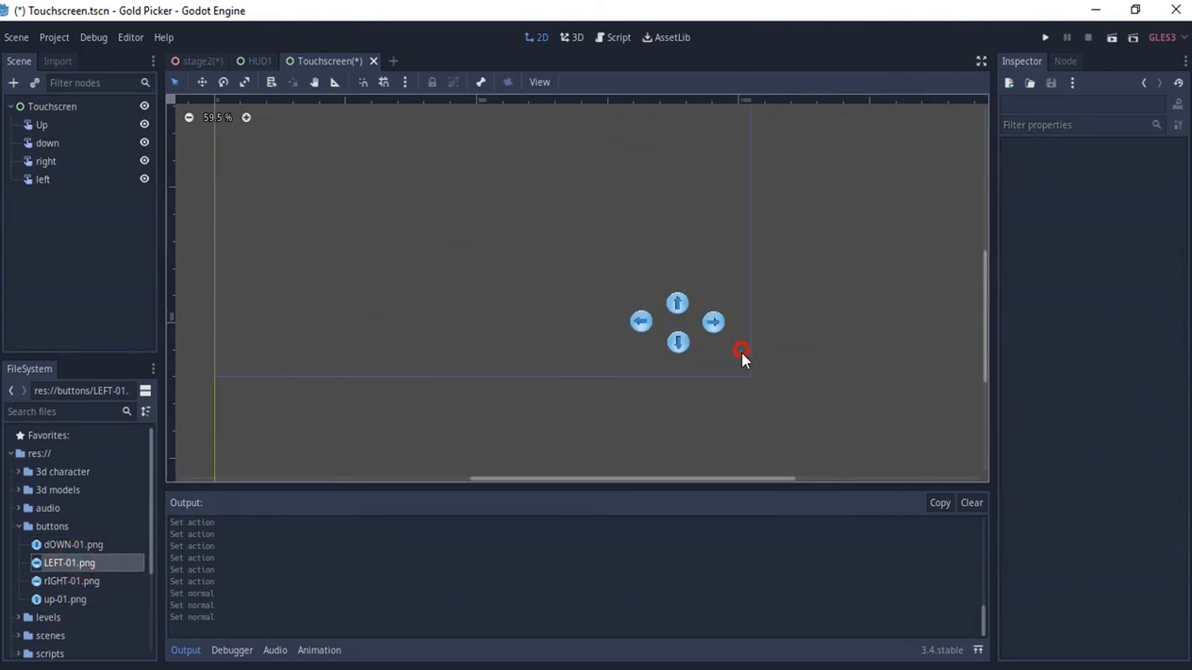
Step: Nudge the right button four pixels towards the centre of the button cluster, to (926, 477)
click(715, 325)
key(Left)
key(Left)
key(Left)
key(Left)
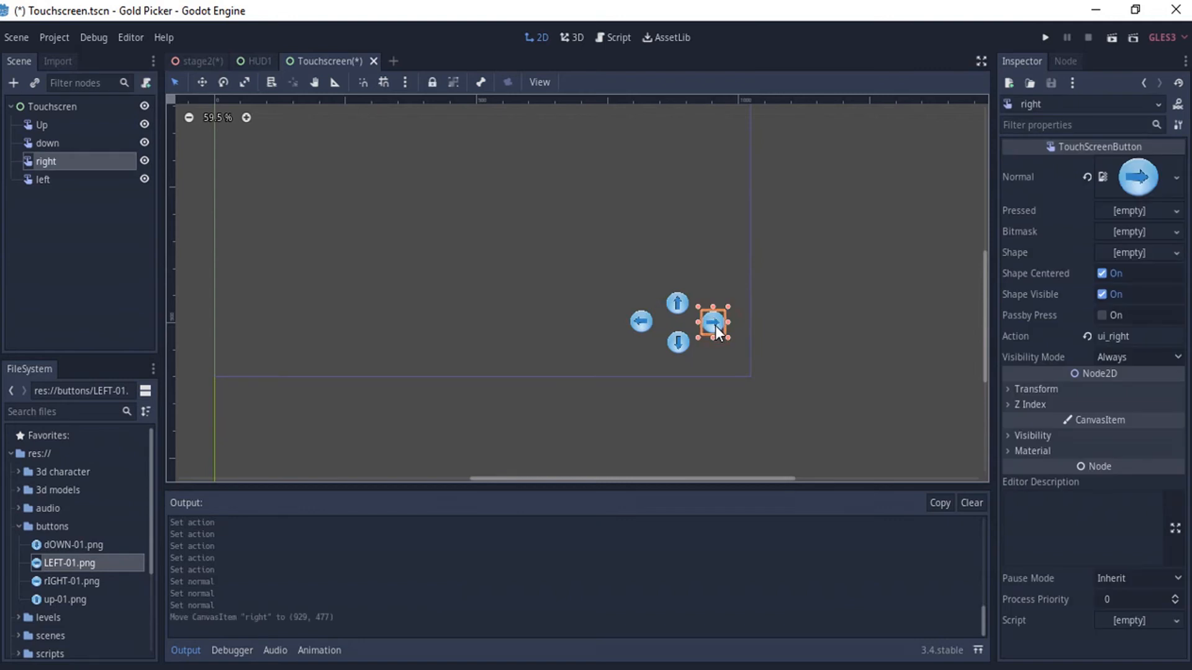
Step: Nudge the left button a few pixels towards the centre of the button cluster
click(646, 322)
key(Right)
key(Right)
key(Right)
key(Right)
key(Right)
key(Right)
key(Right)
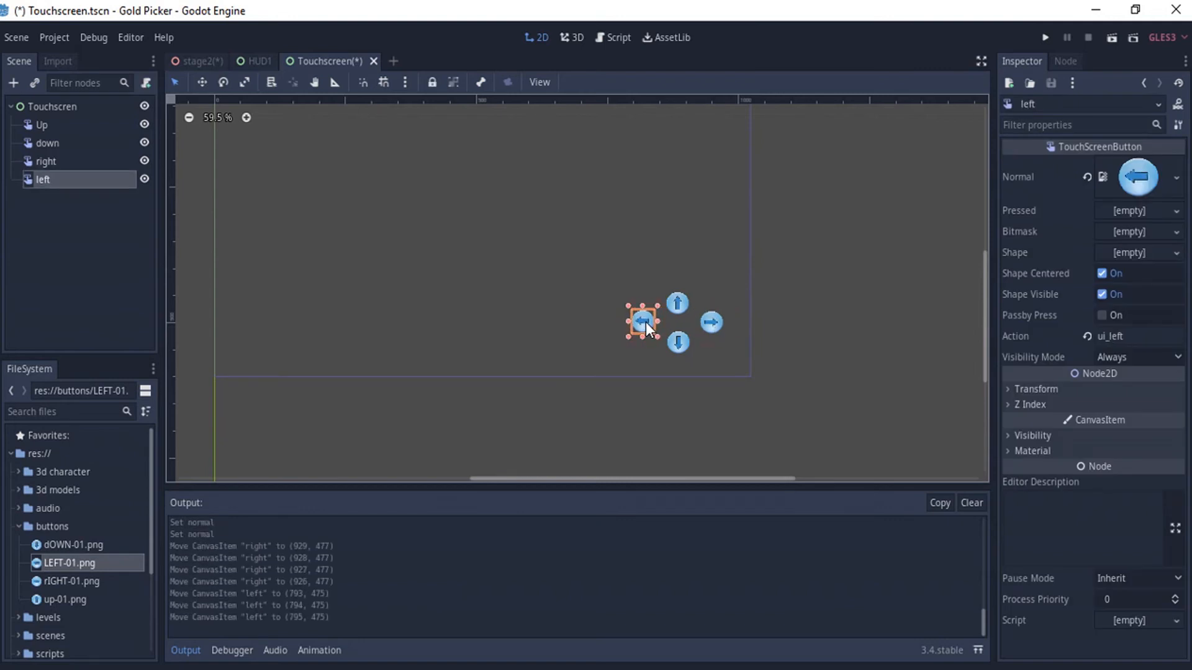
key(Right)
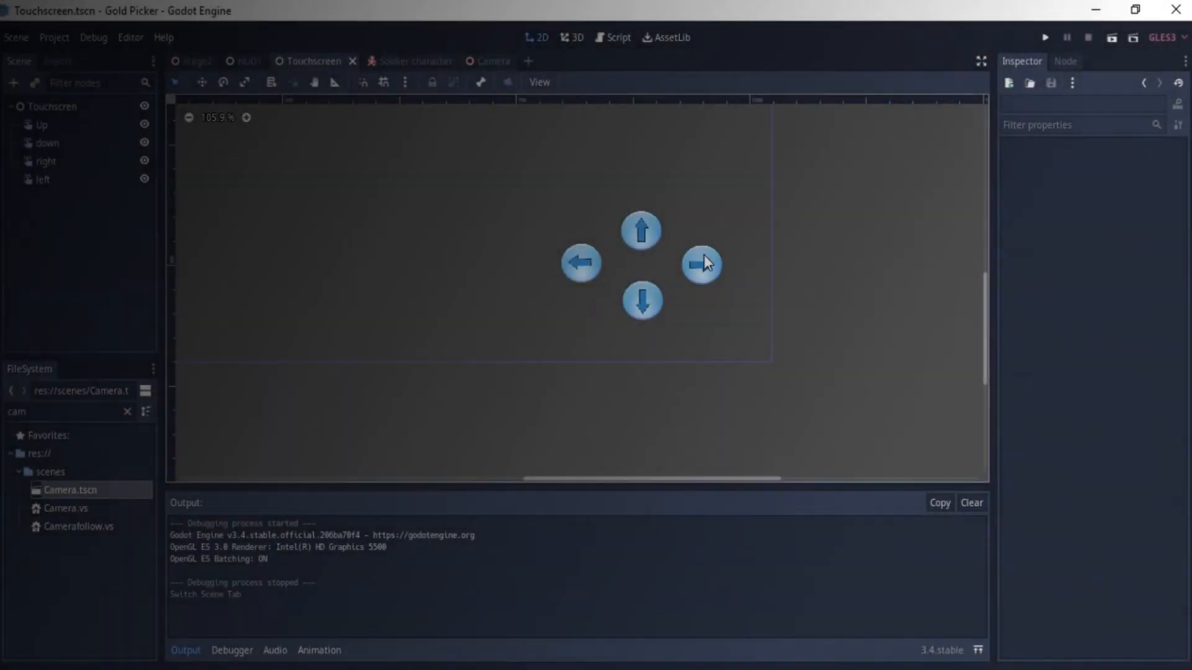
Step: Rearrange the touch buttons into a compact cross: Up at (886, 459), down at (884, 542), left at (837, 499), right at (936, 498)
drag(704, 255, 726, 291)
drag(657, 330, 679, 369)
drag(730, 284, 745, 284)
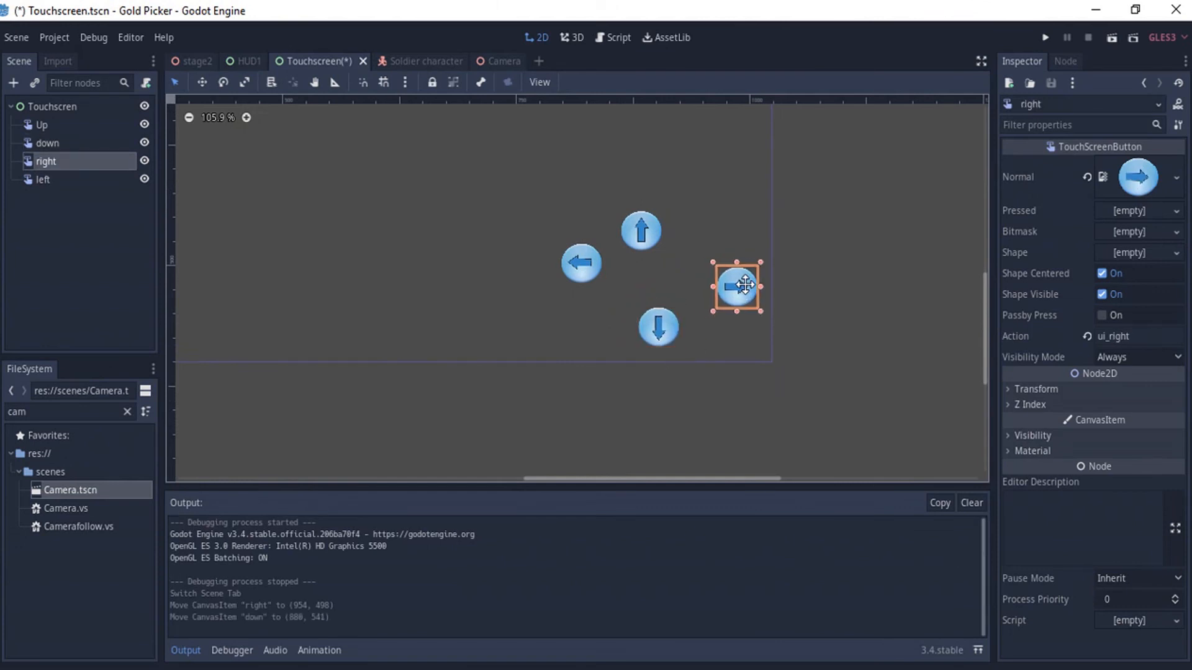
click(648, 353)
drag(669, 315, 677, 325)
drag(653, 236, 674, 248)
drag(578, 272, 640, 320)
drag(737, 285, 666, 259)
click(666, 252)
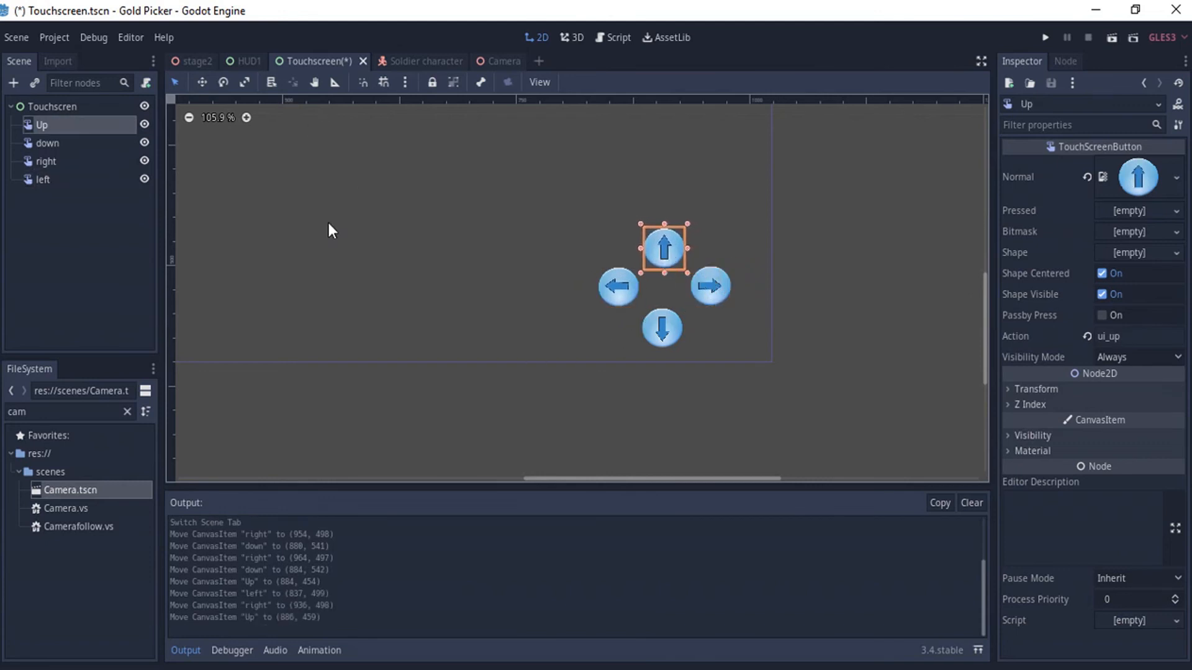
Step: Save the Touchscreen scene, play the stage2 scene on its own and move the game window higher
middle_drag(267, 133, 275, 150)
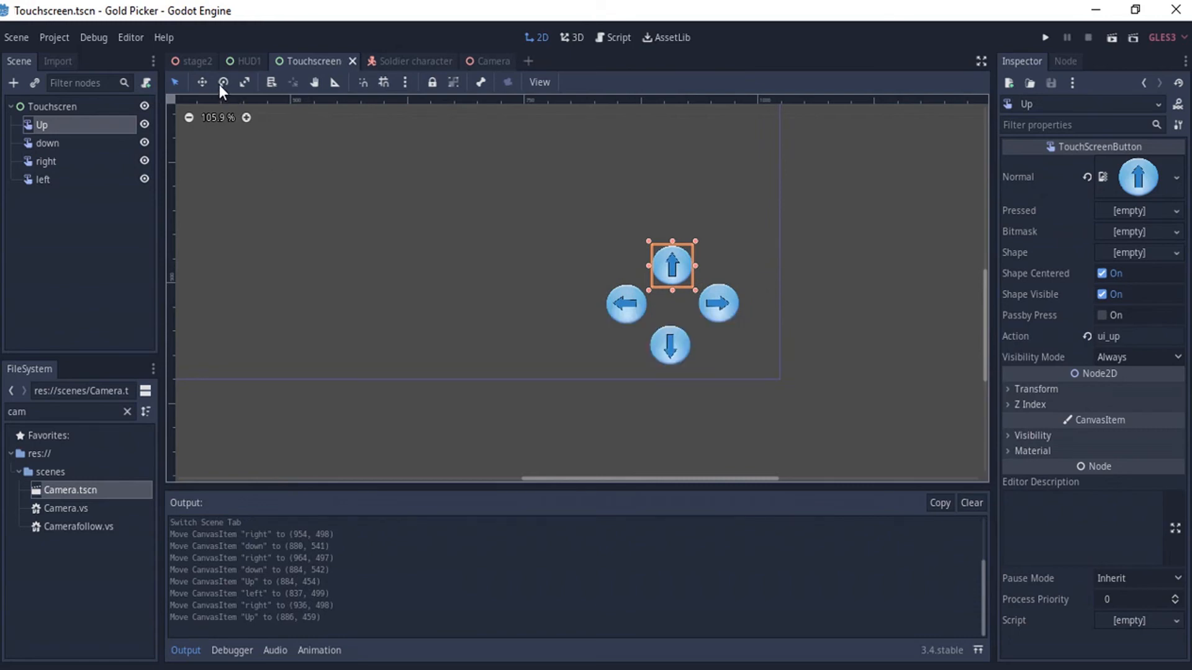
click(187, 60)
right_click(187, 61)
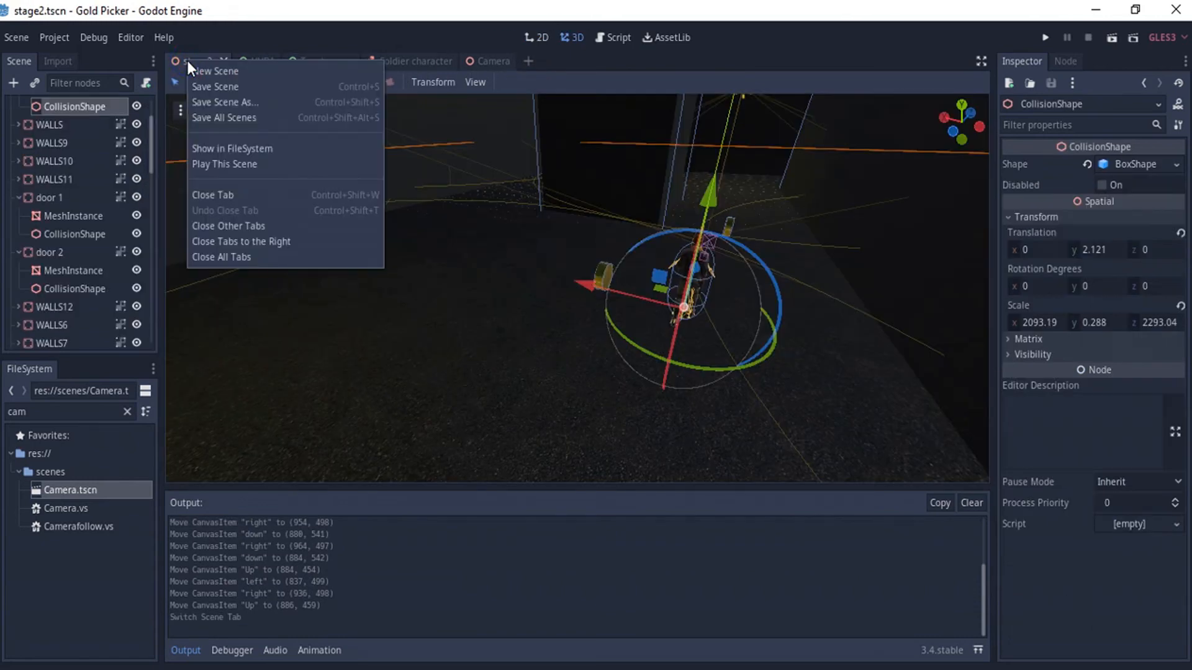
click(224, 163)
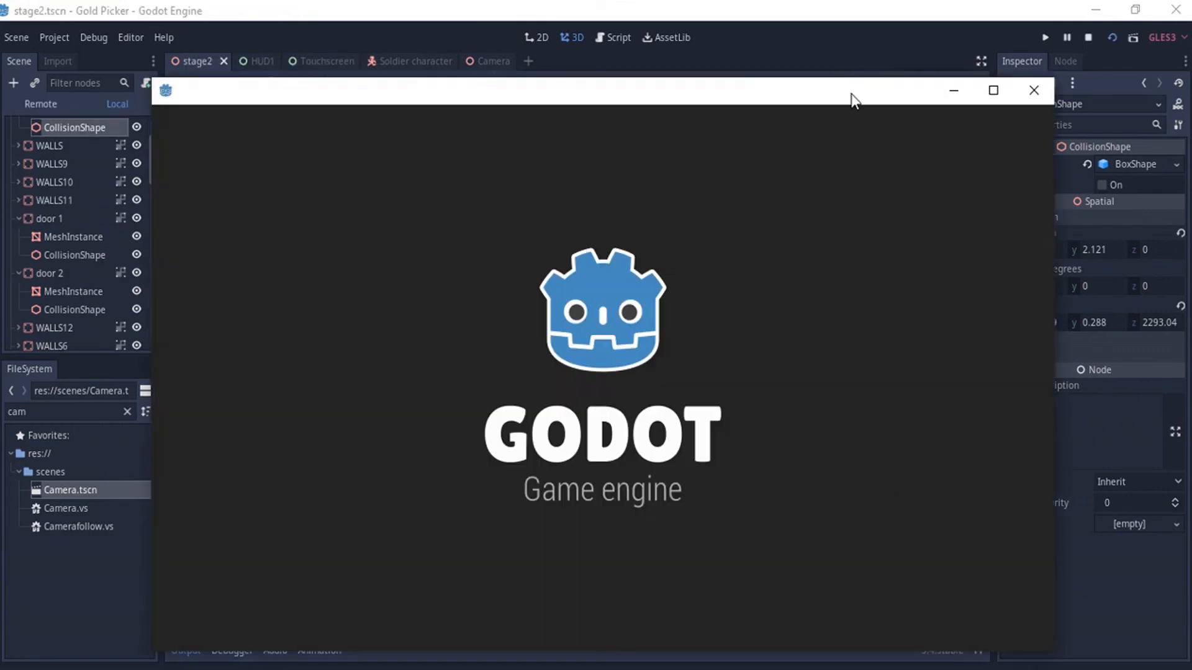
click(850, 92)
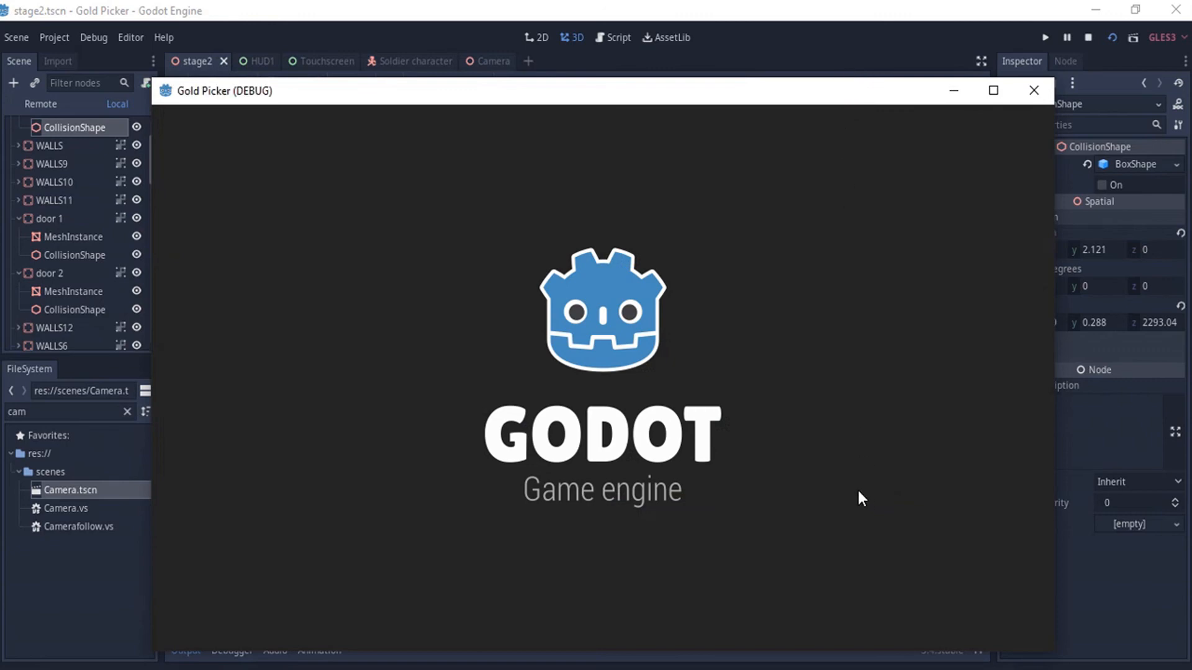
click(791, 95)
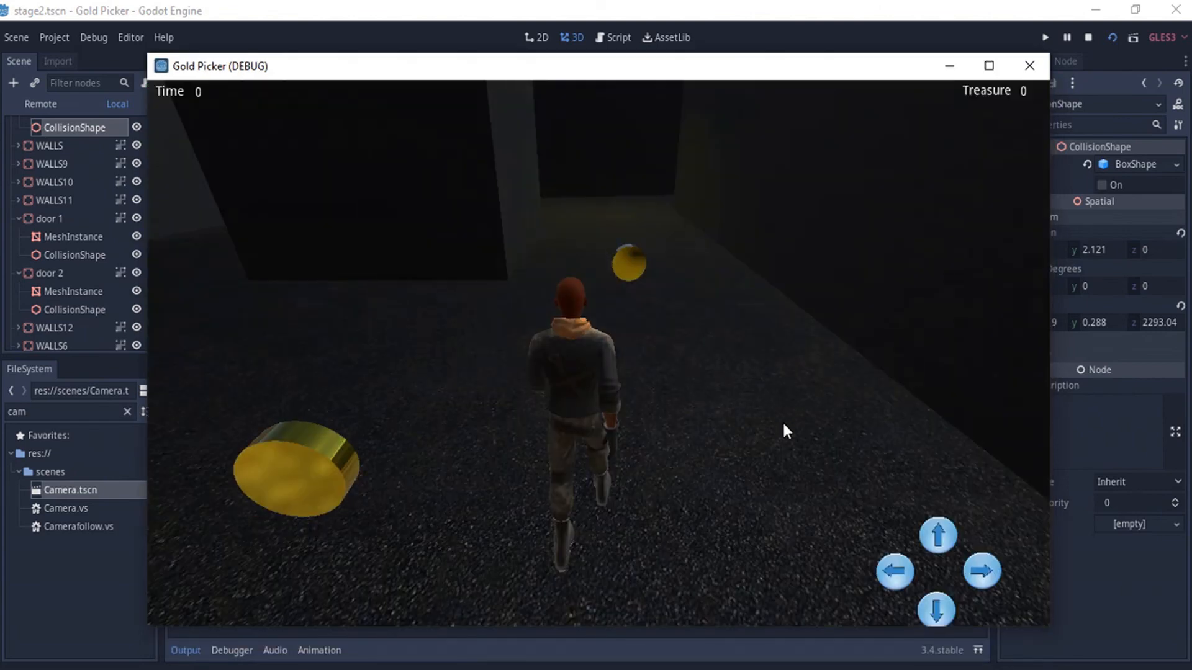
Step: Test the up, down, left and right touch buttons on the character in the running game
click(948, 536)
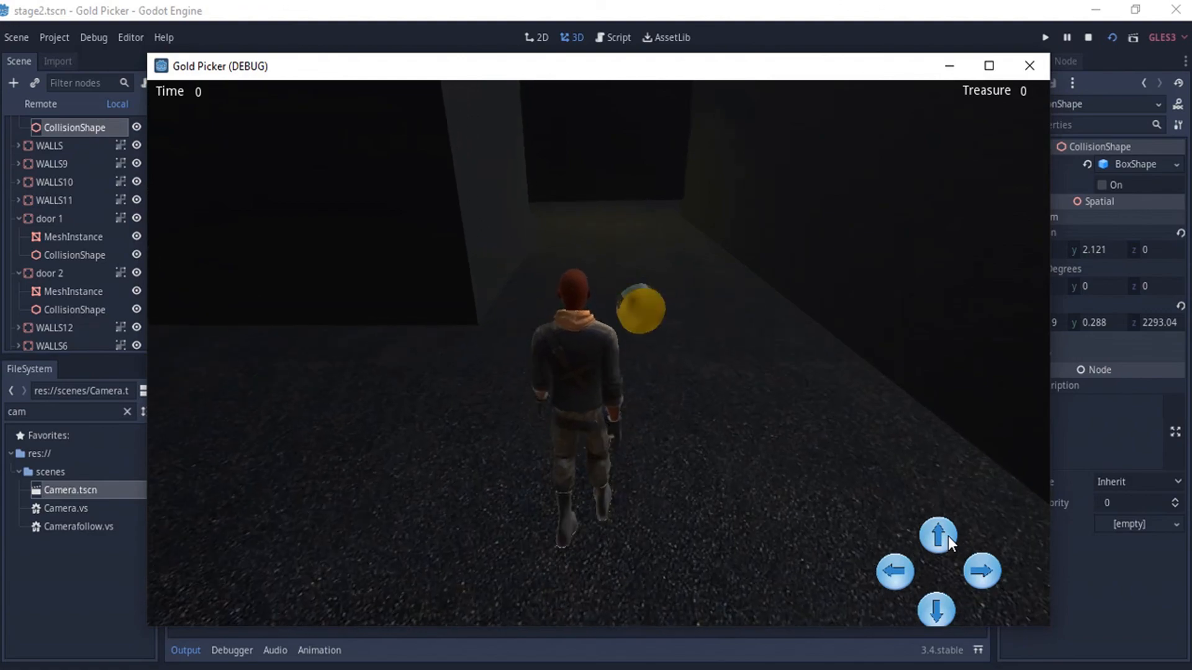
click(941, 617)
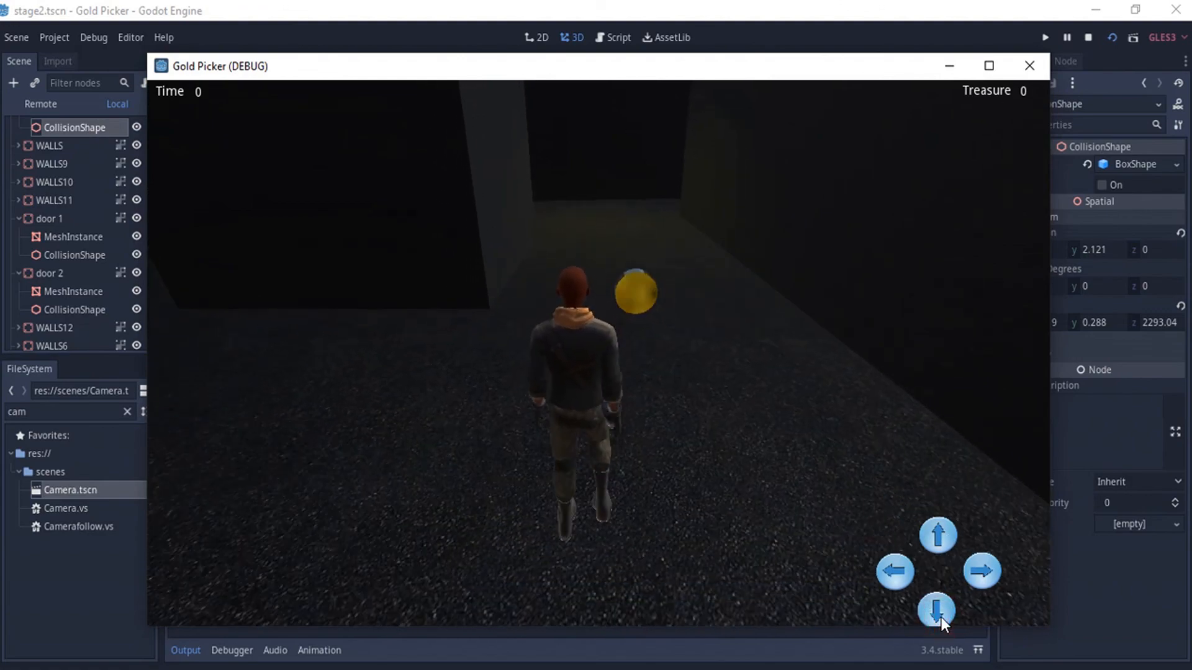
click(887, 566)
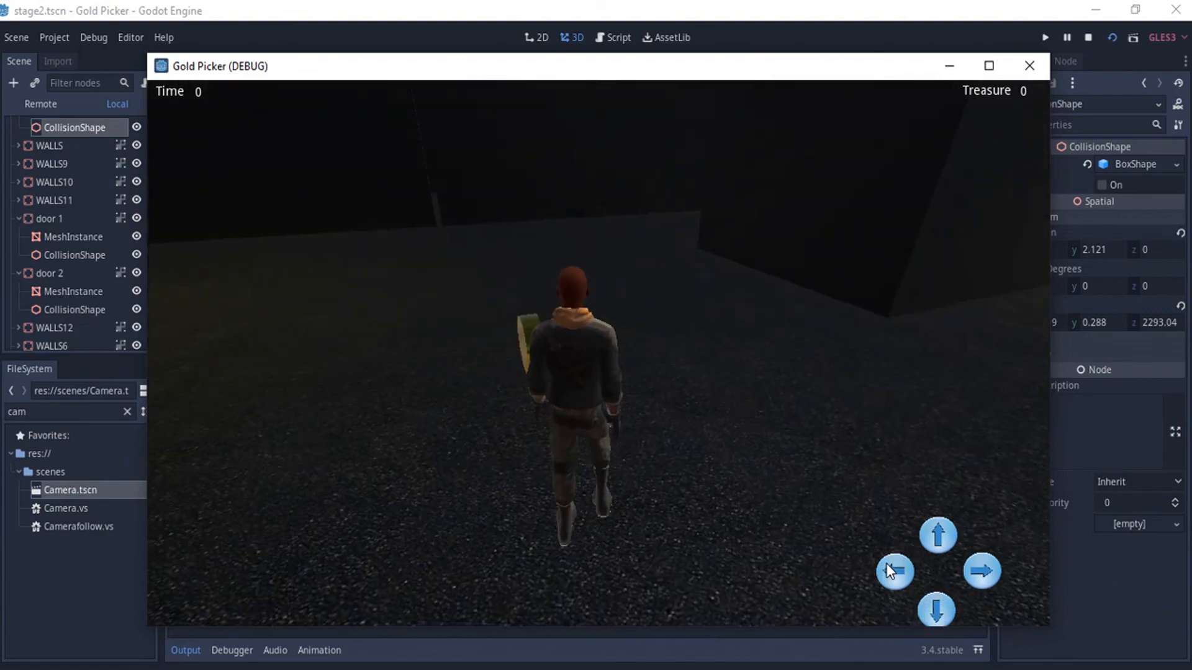
click(985, 573)
click(987, 572)
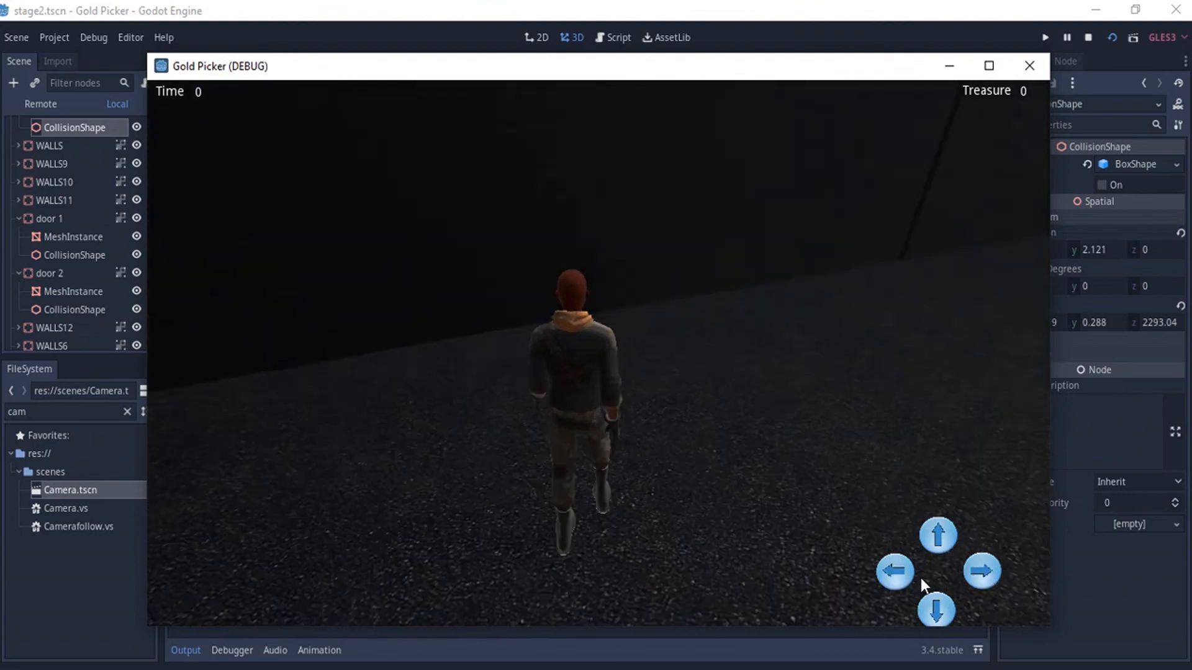
Step: Walk and turn the character through the stage2 maze using only the on-screen touch buttons
click(899, 580)
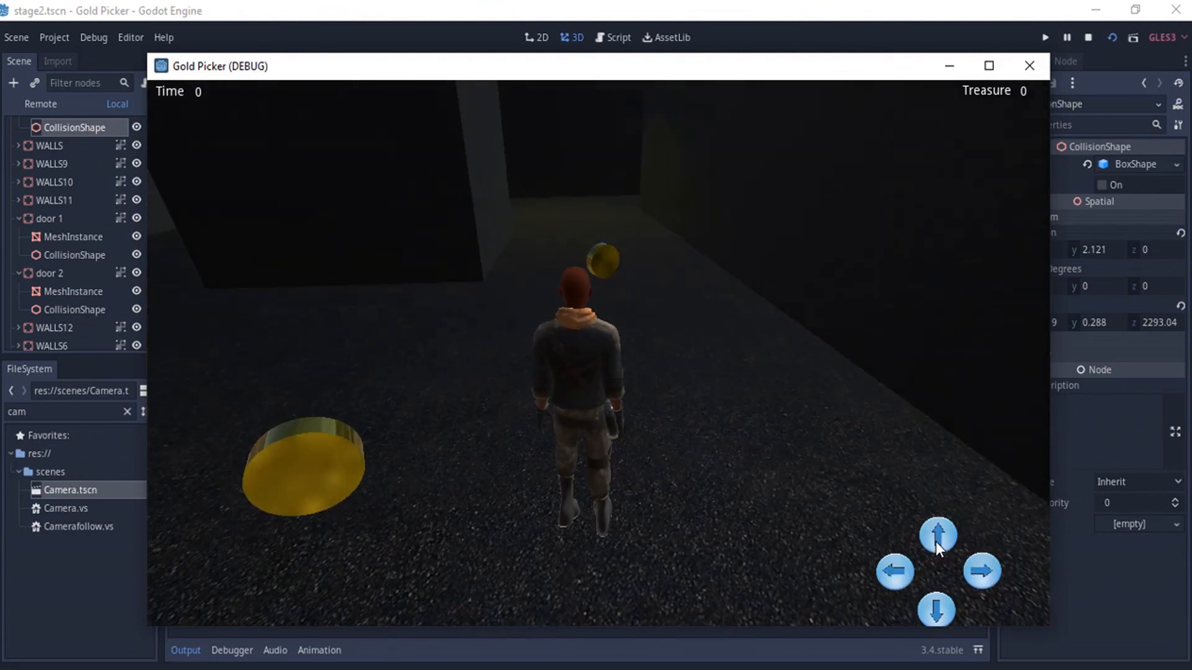
click(936, 543)
click(911, 571)
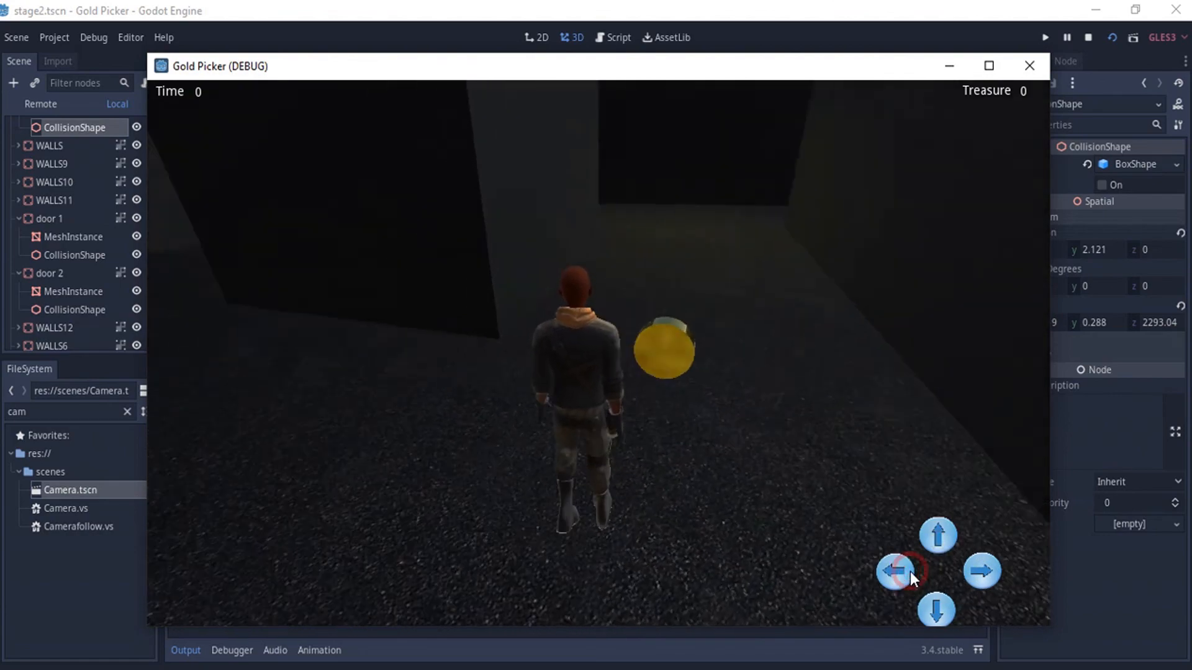
click(925, 535)
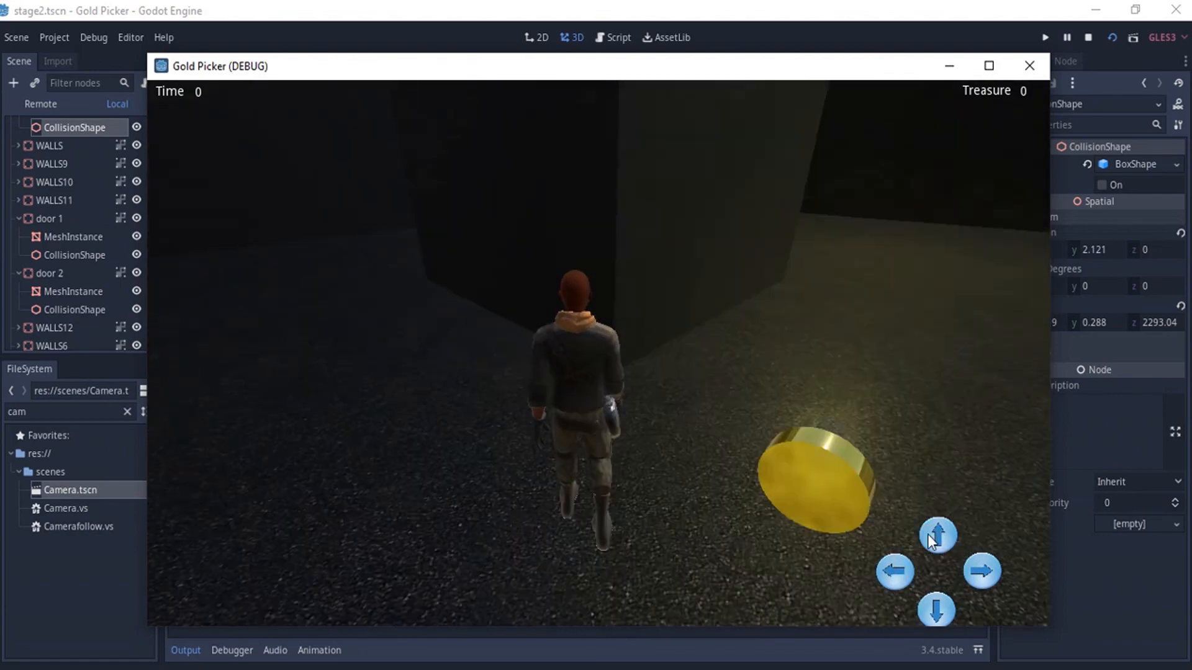
click(1001, 566)
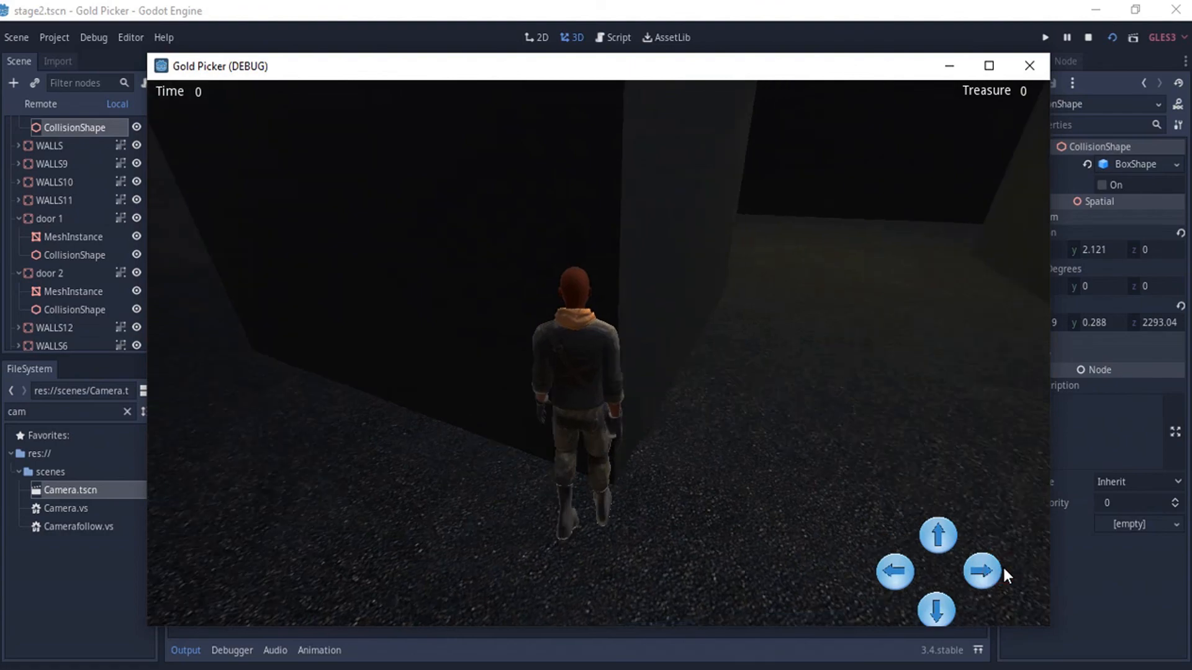
click(930, 526)
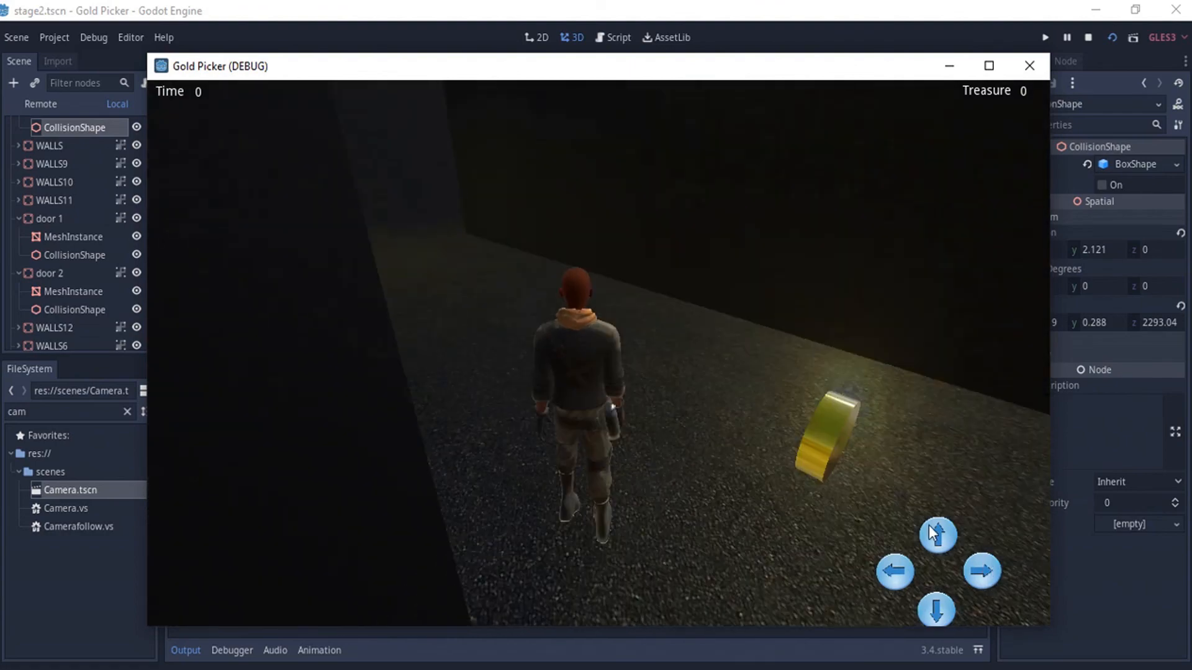
click(900, 572)
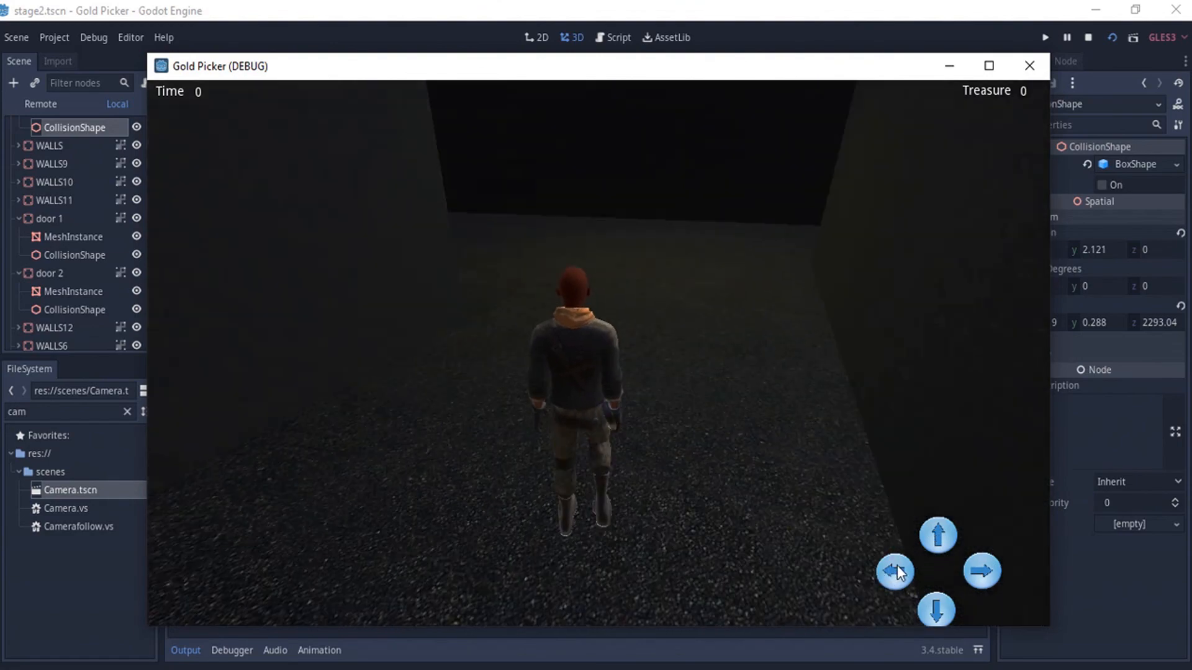
click(938, 545)
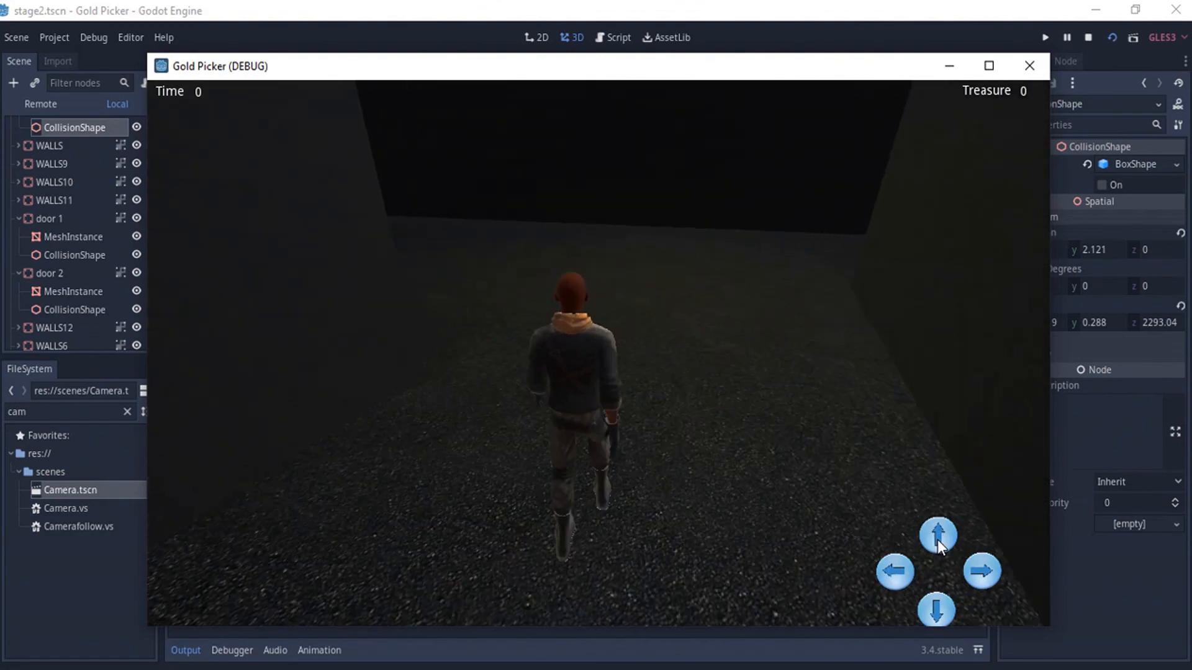
click(997, 571)
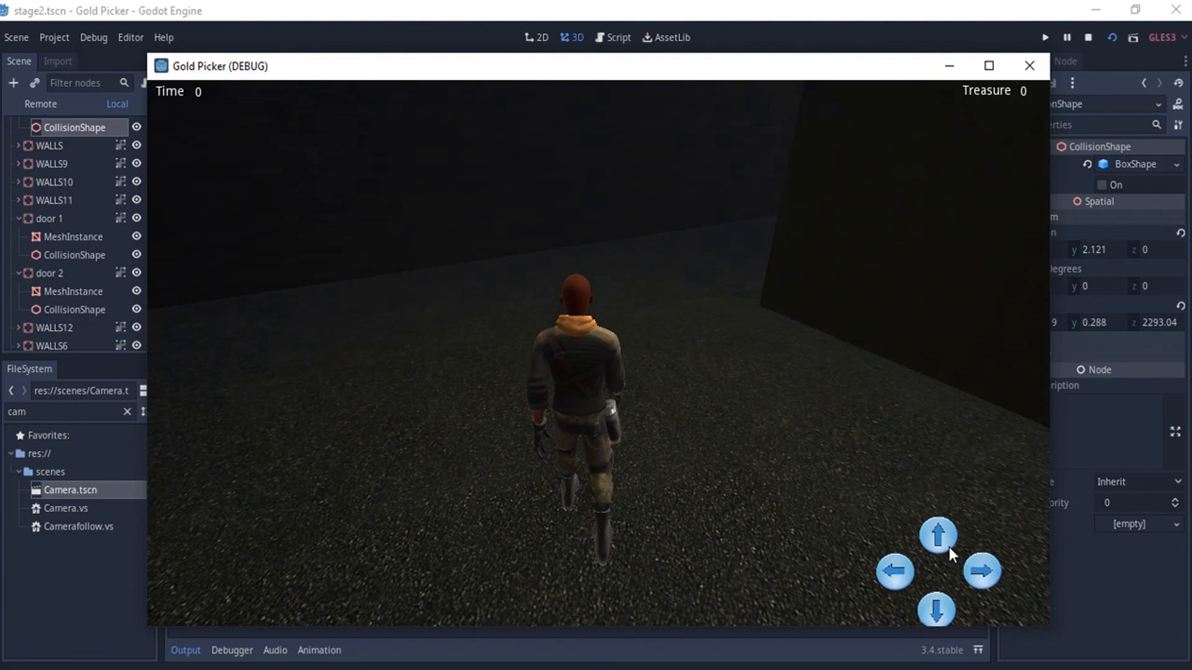
click(948, 546)
click(985, 568)
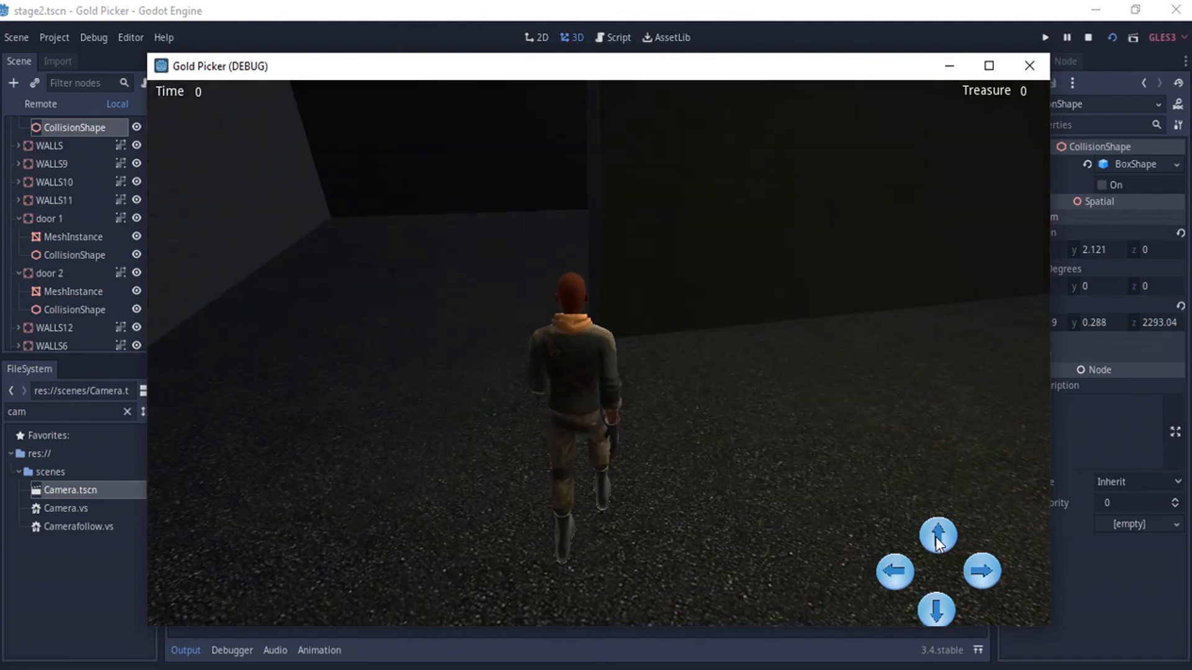
click(882, 576)
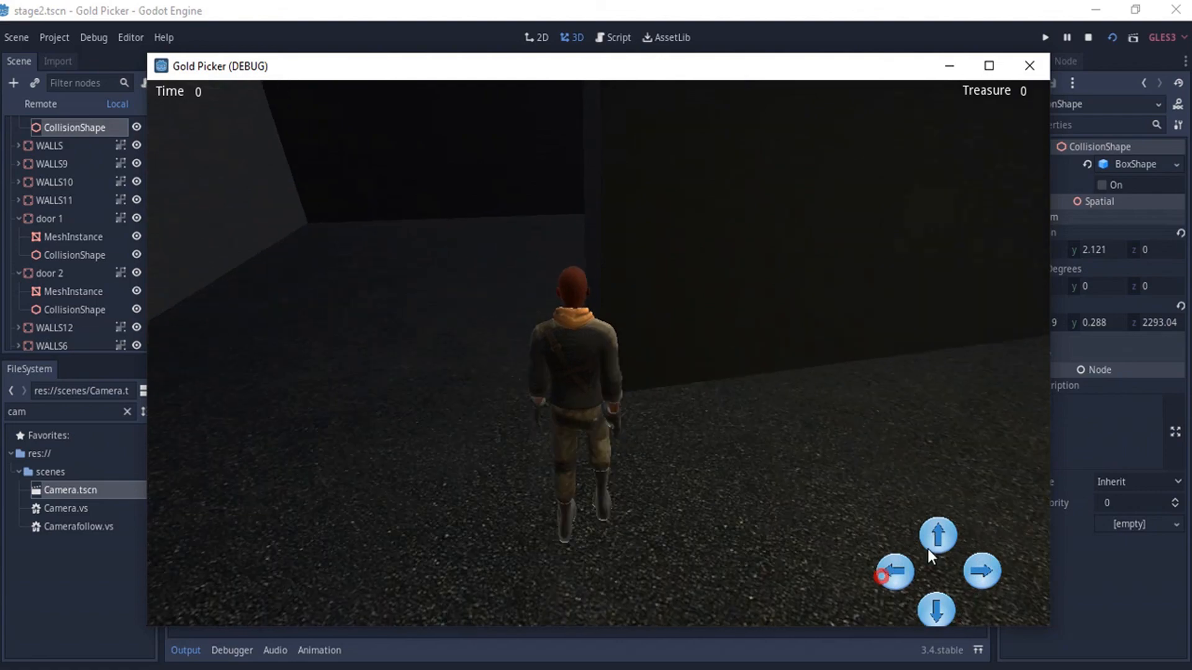